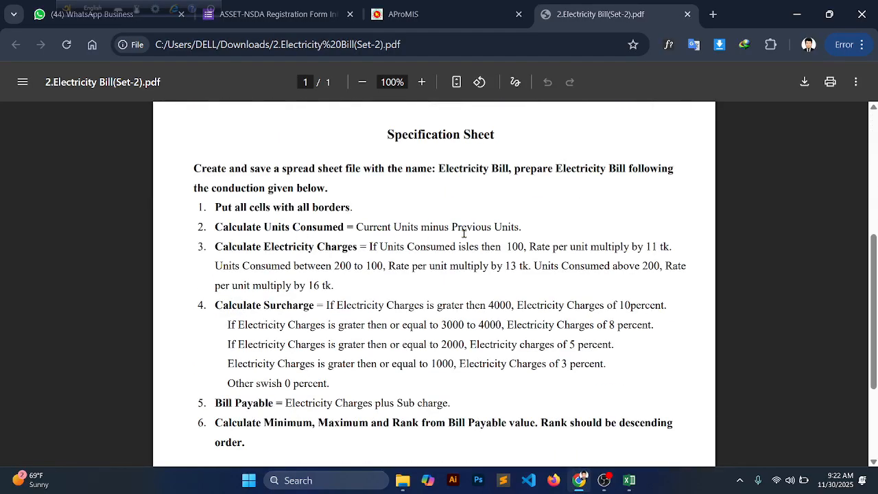
- Review the job sheet's table columns and the rule for calculating Units Consumed in the Electricity Bill PDF
{"action": "scroll", "coordinate": [453, 239], "scroll_direction": "up", "scroll_amount": 4}
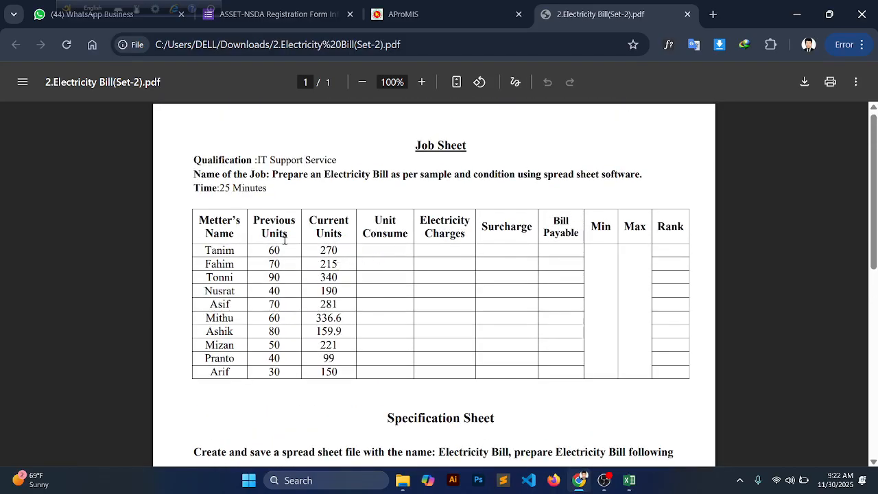
{"action": "scroll", "coordinate": [326, 272], "scroll_direction": "down", "scroll_amount": 3}
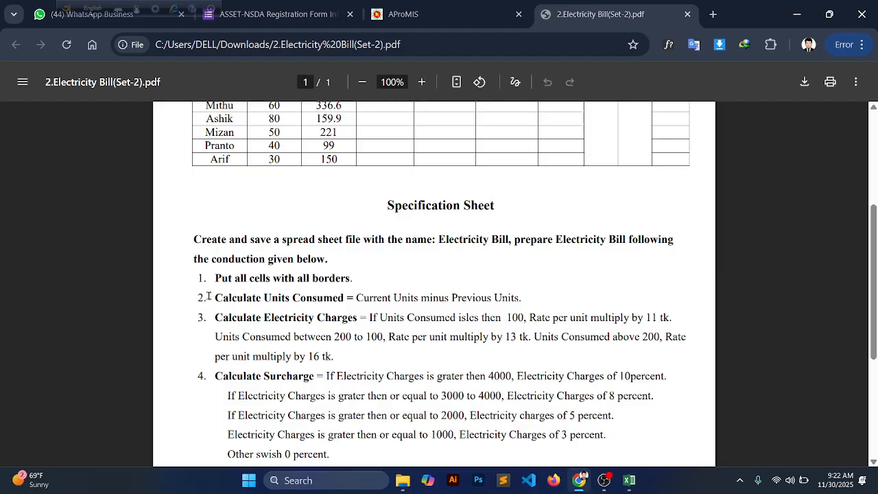
{"action": "left_click_drag", "start_coordinate": [199, 297], "coordinate": [521, 296]}
{"action": "scroll", "coordinate": [516, 295], "scroll_direction": "up", "scroll_amount": 3}
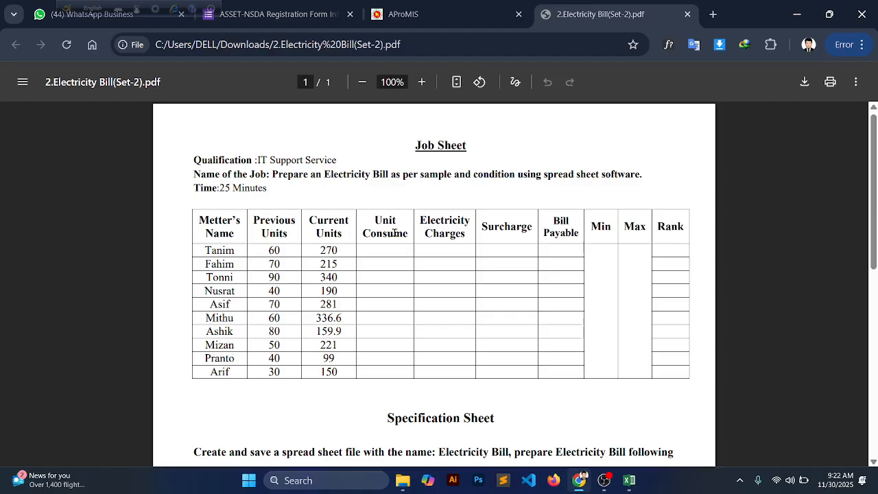
{"action": "scroll", "coordinate": [294, 400], "scroll_direction": "down", "scroll_amount": 2}
{"action": "scroll", "coordinate": [329, 275], "scroll_direction": "up", "scroll_amount": 2}
{"action": "scroll", "coordinate": [389, 251], "scroll_direction": "down", "scroll_amount": 3}
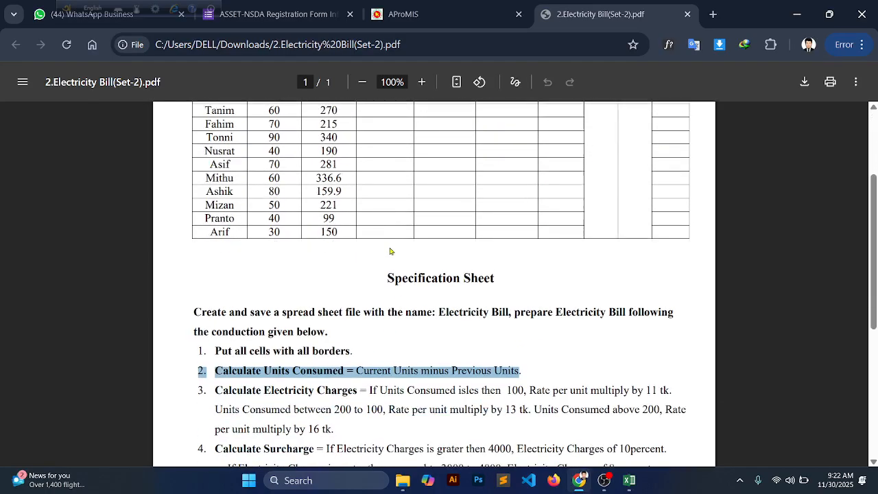
{"action": "scroll", "coordinate": [280, 372], "scroll_direction": "down", "scroll_amount": 2}
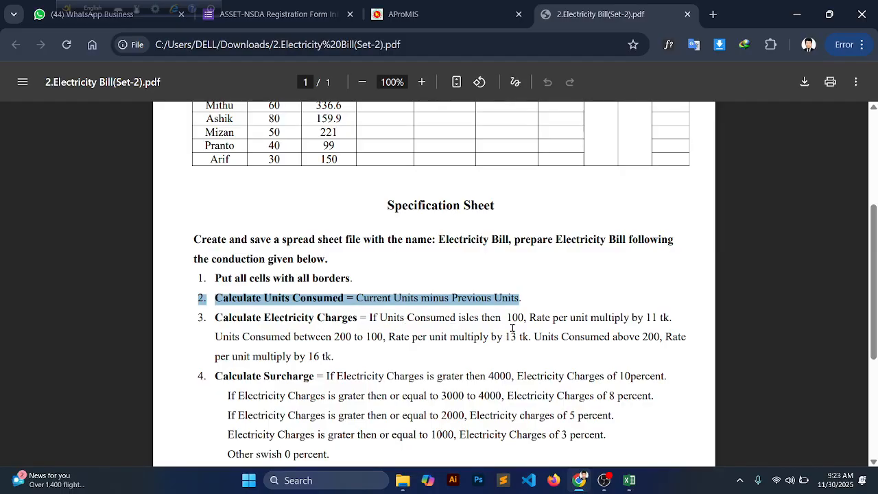
{"action": "scroll", "coordinate": [541, 295], "scroll_direction": "up", "scroll_amount": 1}
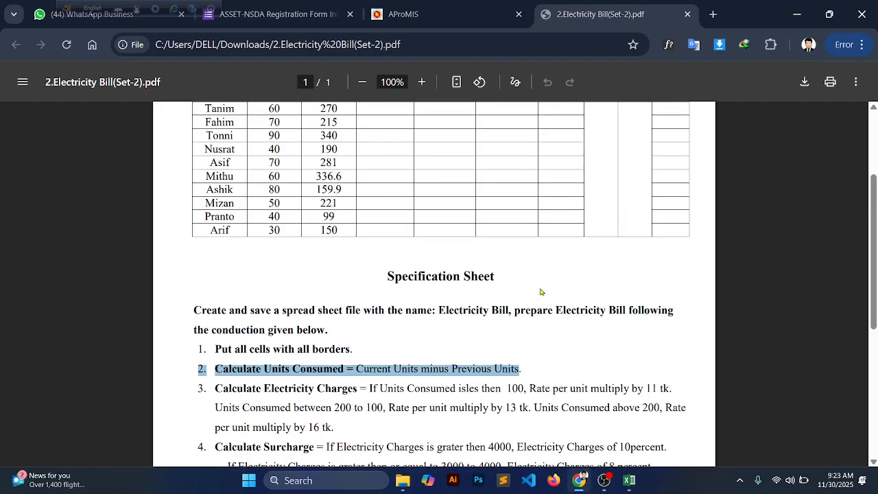
{"action": "scroll", "coordinate": [547, 285], "scroll_direction": "up", "scroll_amount": 2}
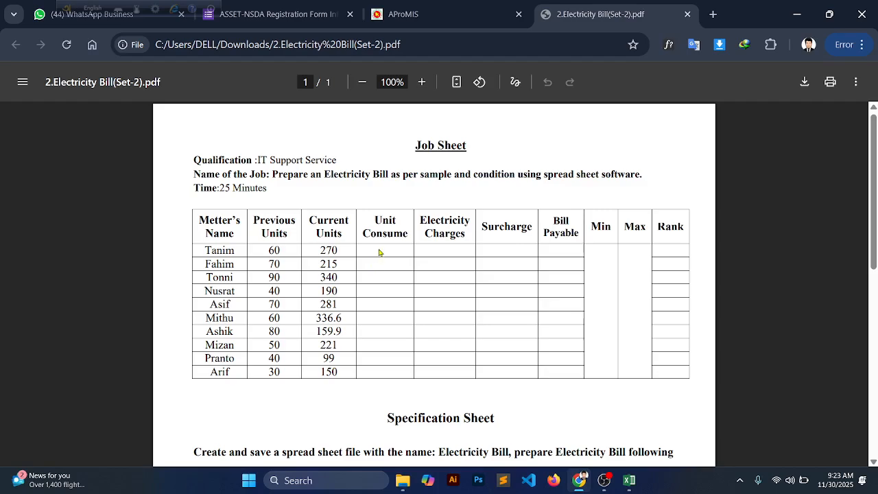
{"action": "scroll", "coordinate": [379, 253], "scroll_direction": "down", "scroll_amount": 3}
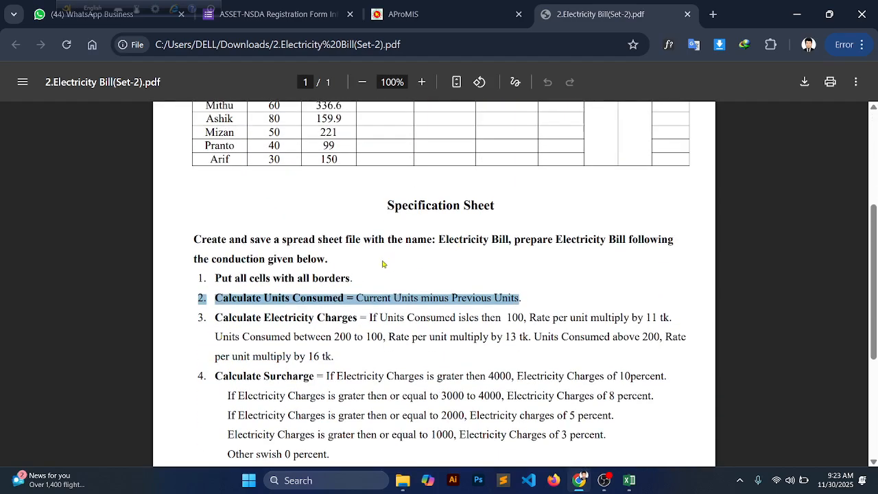
- Study the Electricity Charges rule in the specification sheet alongside the matching column of the job sheet table
{"action": "scroll", "coordinate": [436, 340], "scroll_direction": "down", "scroll_amount": 1}
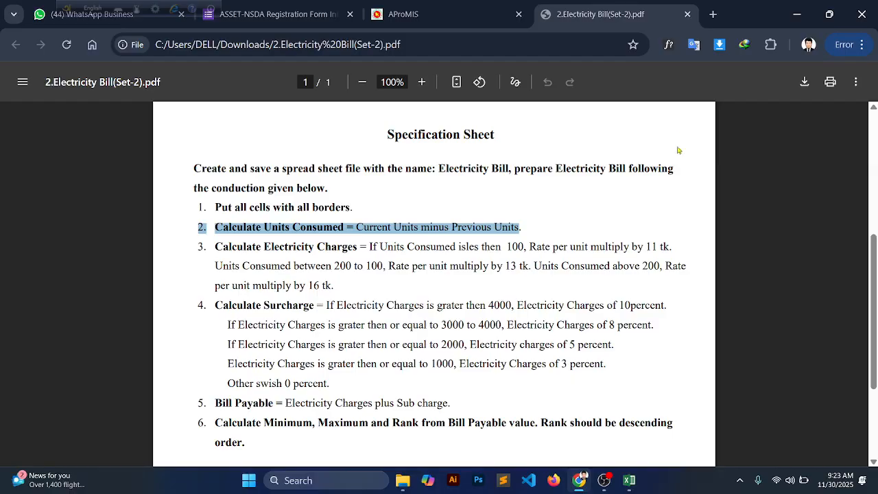
{"action": "scroll", "coordinate": [565, 302], "scroll_direction": "up", "scroll_amount": 3}
{"action": "scroll", "coordinate": [570, 279], "scroll_direction": "down", "scroll_amount": 3}
{"action": "scroll", "coordinate": [570, 278], "scroll_direction": "up", "scroll_amount": 3}
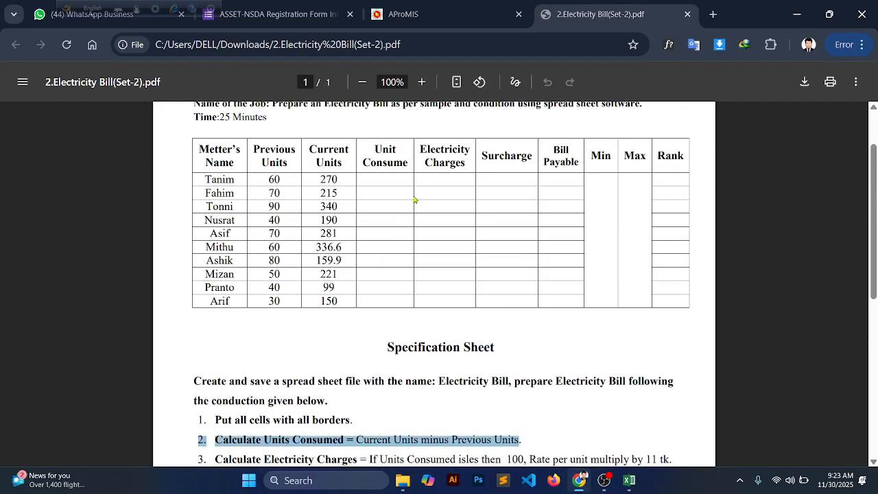
{"action": "scroll", "coordinate": [416, 204], "scroll_direction": "down", "scroll_amount": 2}
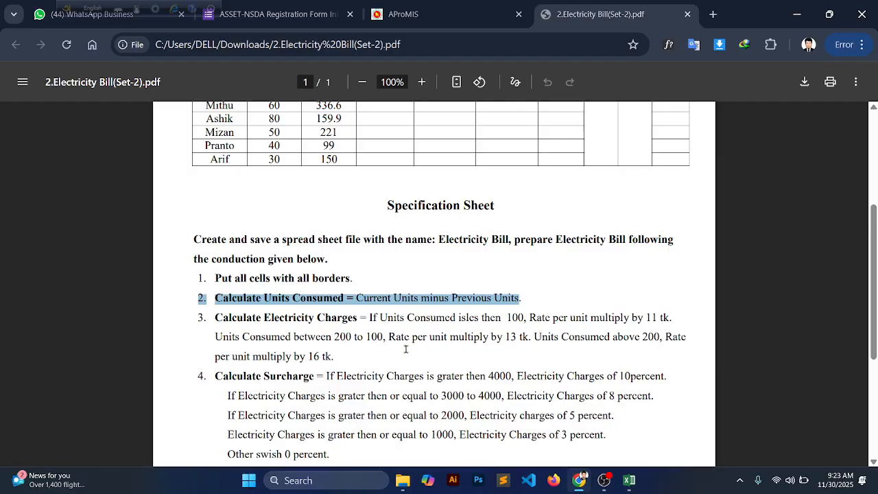
{"action": "scroll", "coordinate": [433, 376], "scroll_direction": "up", "scroll_amount": 2}
{"action": "scroll", "coordinate": [434, 376], "scroll_direction": "down", "scroll_amount": 2}
{"action": "scroll", "coordinate": [438, 372], "scroll_direction": "up", "scroll_amount": 2}
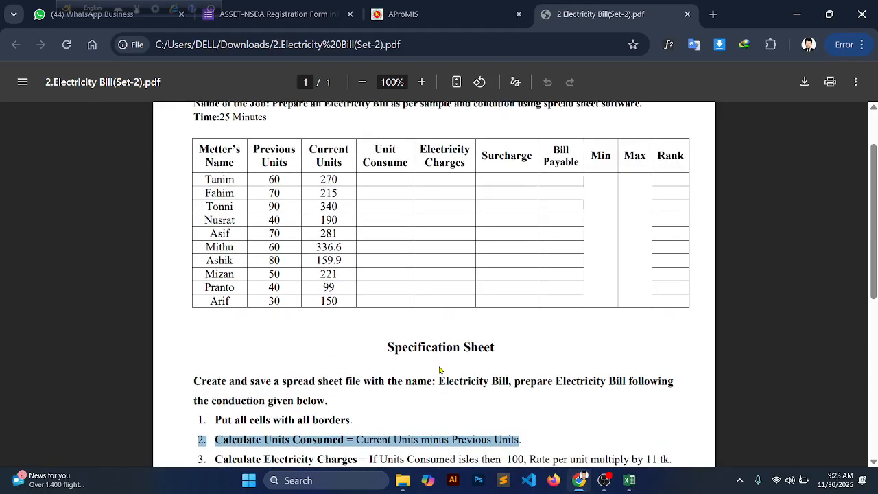
{"action": "scroll", "coordinate": [439, 370], "scroll_direction": "down", "scroll_amount": 1}
{"action": "scroll", "coordinate": [434, 360], "scroll_direction": "down", "scroll_amount": 2}
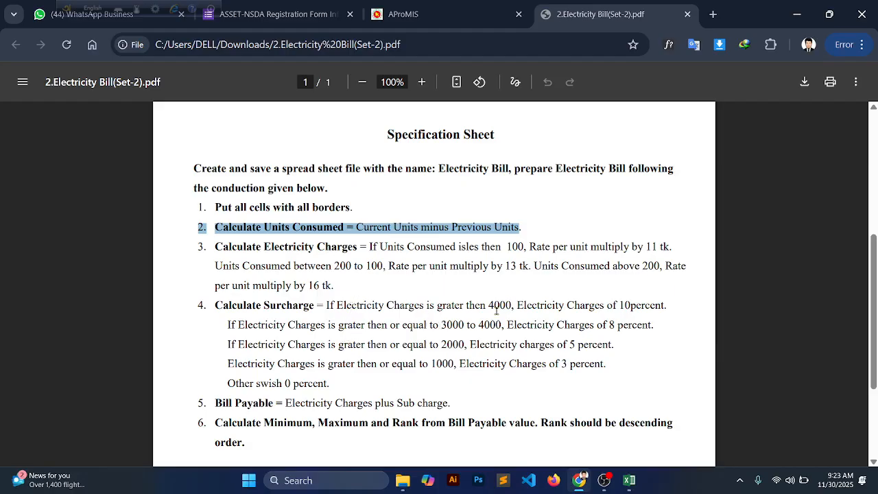
- Examine the Surcharge conditions in the specification sheet and compare them with the table's charge columns
{"action": "scroll", "coordinate": [496, 310], "scroll_direction": "up", "scroll_amount": 4}
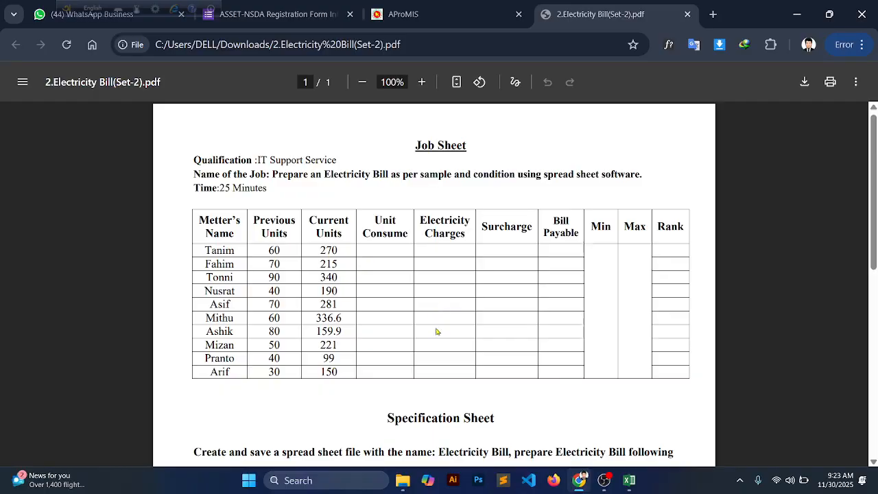
{"action": "scroll", "coordinate": [438, 331], "scroll_direction": "down", "scroll_amount": 4}
{"action": "scroll", "coordinate": [542, 314], "scroll_direction": "down", "scroll_amount": 3}
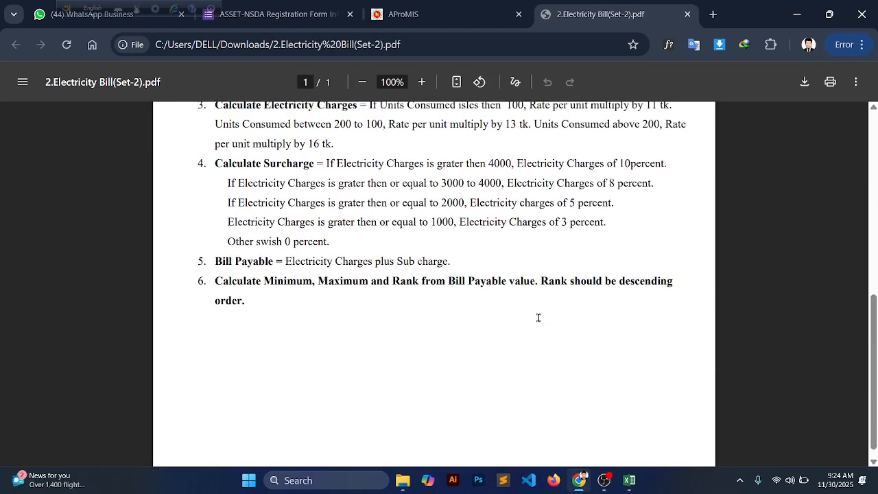
{"action": "scroll", "coordinate": [538, 315], "scroll_direction": "up", "scroll_amount": 1}
{"action": "scroll", "coordinate": [341, 255], "scroll_direction": "up", "scroll_amount": 2}
{"action": "scroll", "coordinate": [350, 254], "scroll_direction": "down", "scroll_amount": 2}
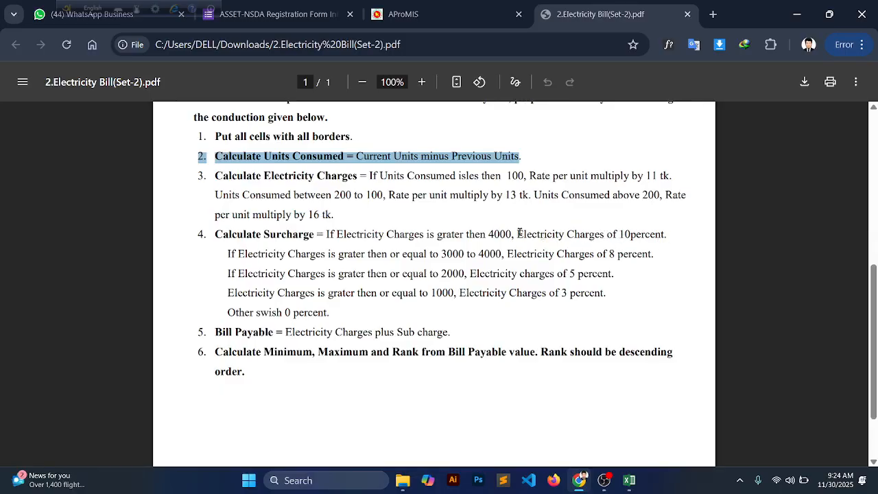
{"action": "scroll", "coordinate": [522, 233], "scroll_direction": "up", "scroll_amount": 6}
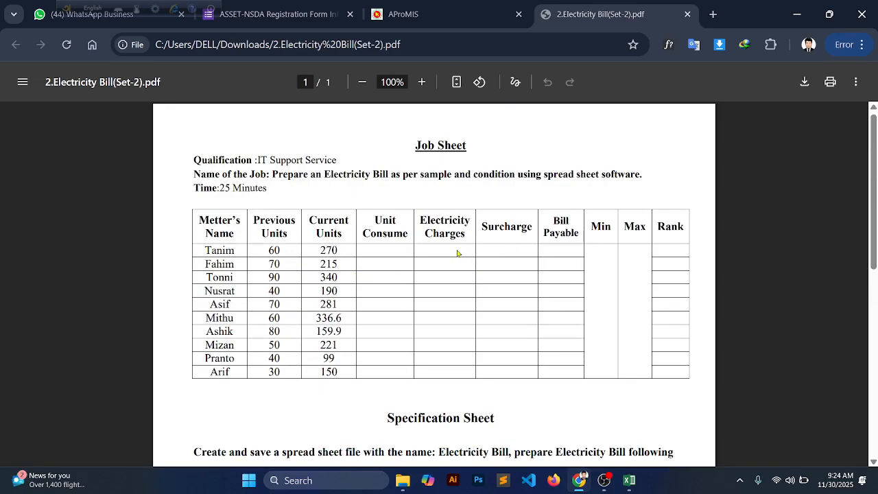
{"action": "scroll", "coordinate": [455, 256], "scroll_direction": "down", "scroll_amount": 1}
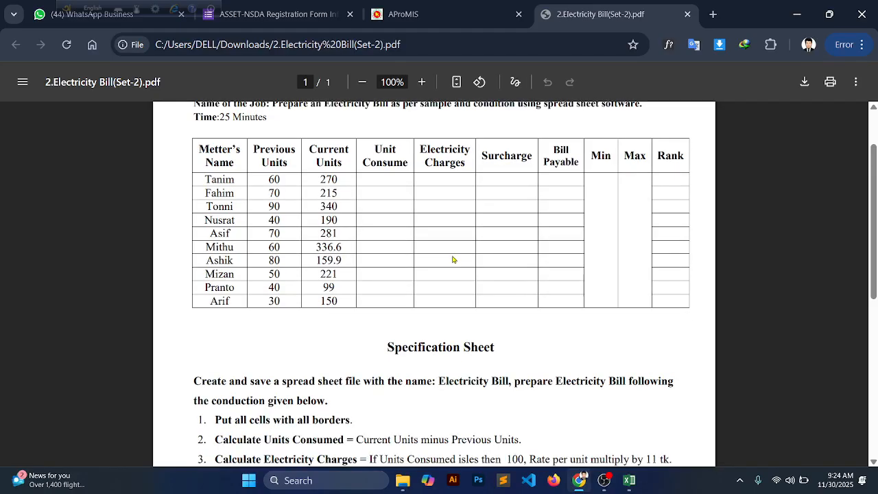
{"action": "scroll", "coordinate": [457, 260], "scroll_direction": "down", "scroll_amount": 1}
{"action": "scroll", "coordinate": [457, 259], "scroll_direction": "up", "scroll_amount": 2}
{"action": "scroll", "coordinate": [457, 261], "scroll_direction": "down", "scroll_amount": 3}
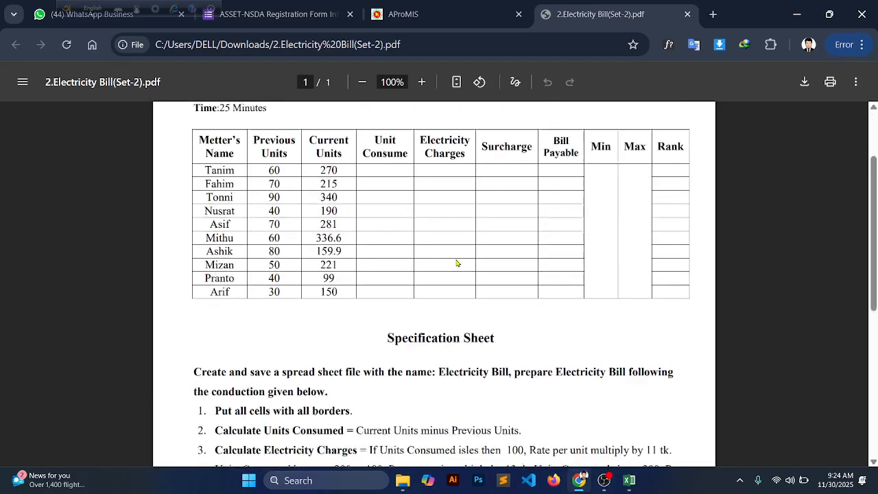
{"action": "scroll", "coordinate": [455, 266], "scroll_direction": "down", "scroll_amount": 2}
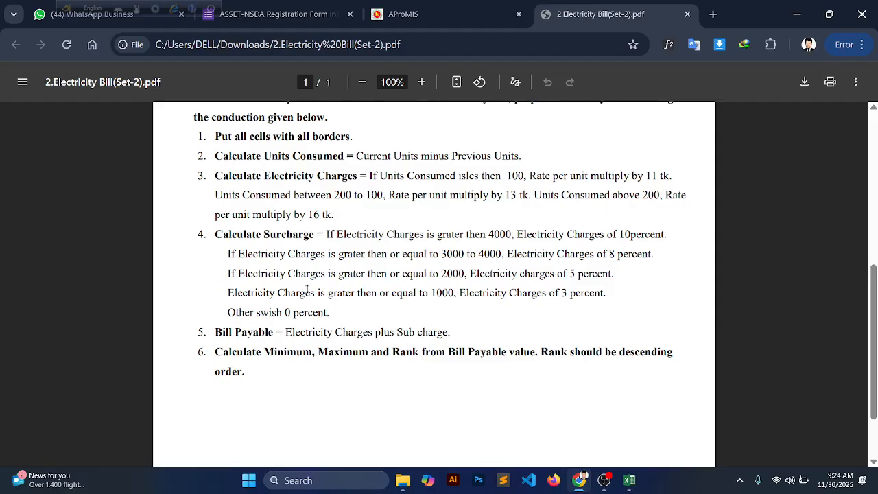
{"action": "scroll", "coordinate": [394, 323], "scroll_direction": "up", "scroll_amount": 5}
{"action": "scroll", "coordinate": [393, 326], "scroll_direction": "up", "scroll_amount": 1}
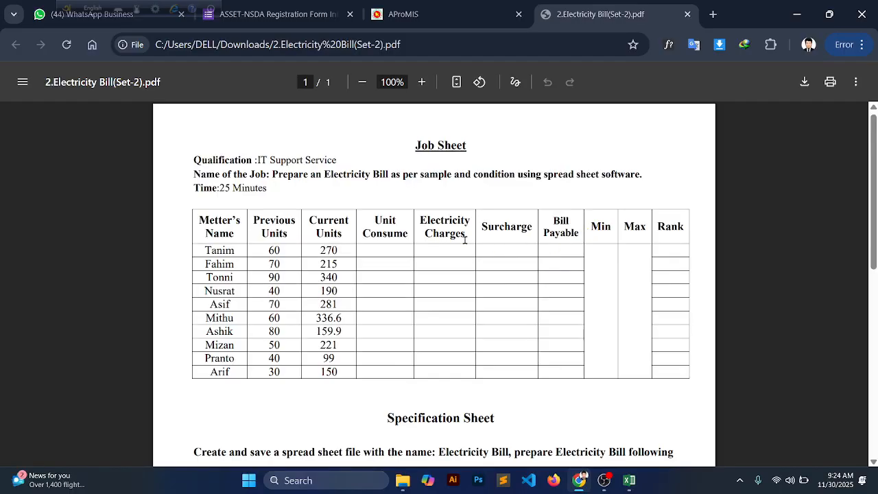
{"action": "scroll", "coordinate": [490, 252], "scroll_direction": "down", "scroll_amount": 6}
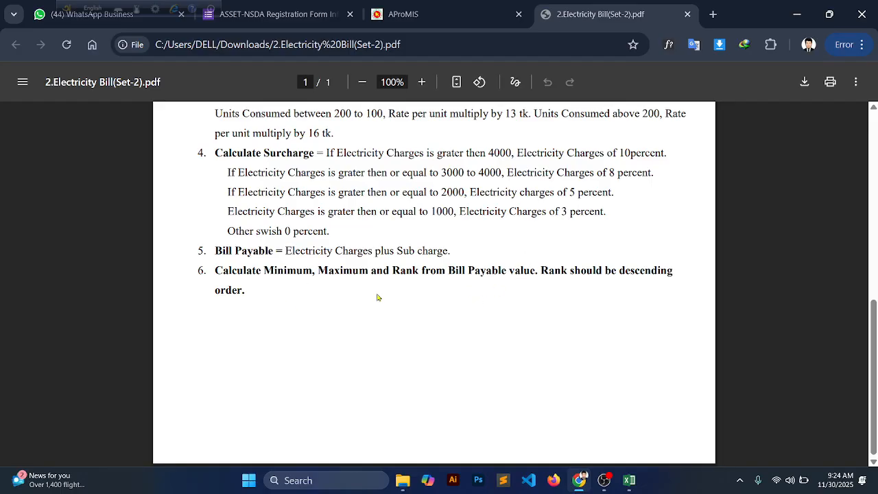
- Check the Bill Payable, minimum, maximum and rank requirements against the last columns of the job sheet table
{"action": "scroll", "coordinate": [416, 274], "scroll_direction": "up", "scroll_amount": 10}
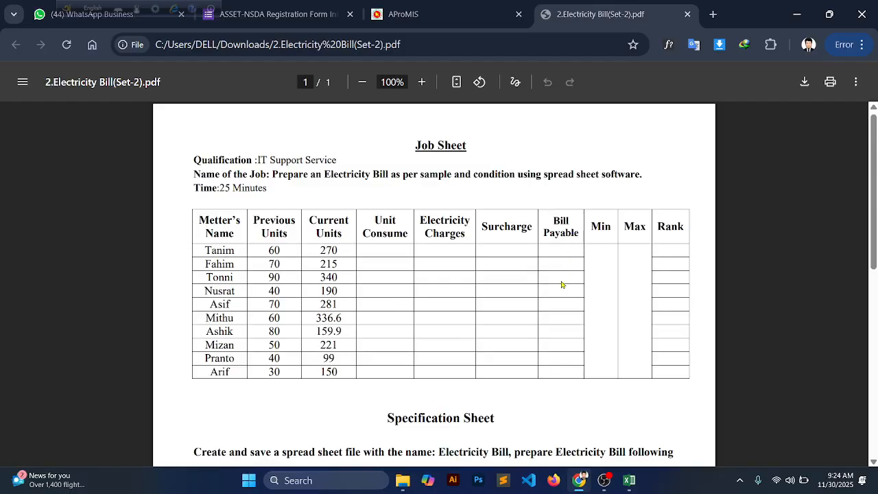
{"action": "scroll", "coordinate": [561, 300], "scroll_direction": "down", "scroll_amount": 5}
{"action": "scroll", "coordinate": [611, 197], "scroll_direction": "up", "scroll_amount": 3}
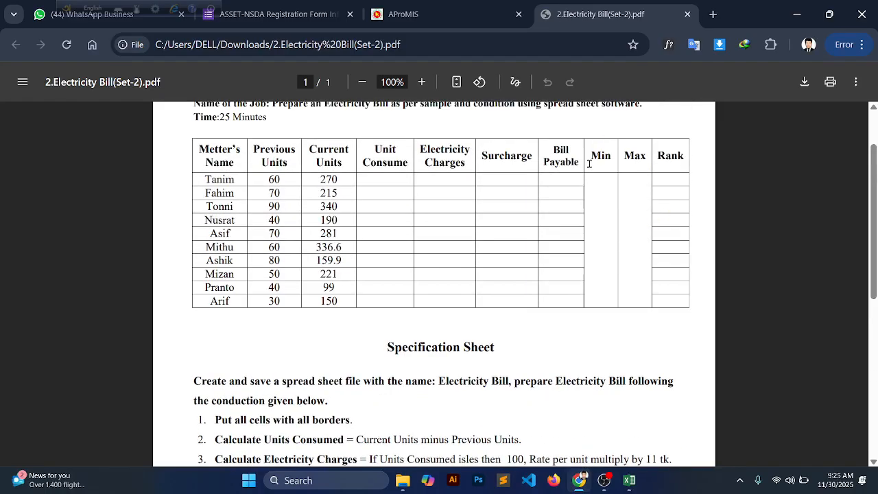
{"action": "scroll", "coordinate": [589, 164], "scroll_direction": "down", "scroll_amount": 4}
{"action": "scroll", "coordinate": [559, 227], "scroll_direction": "up", "scroll_amount": 2}
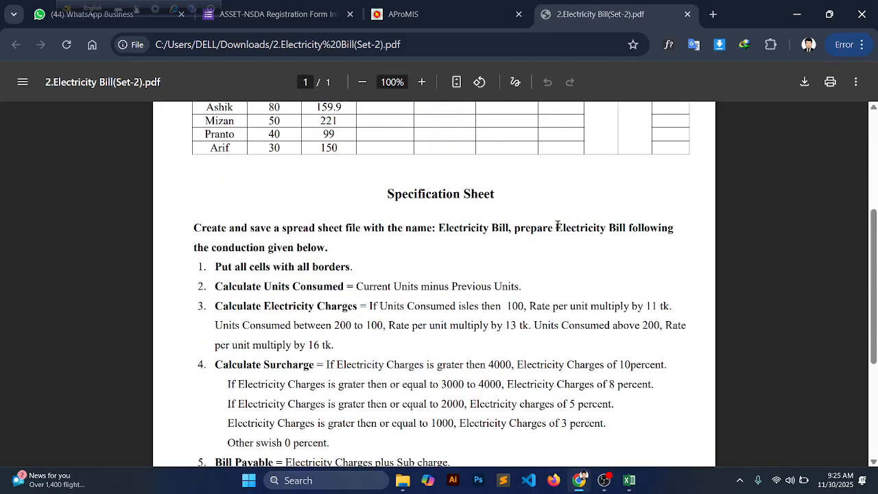
{"action": "scroll", "coordinate": [522, 360], "scroll_direction": "down", "scroll_amount": 3}
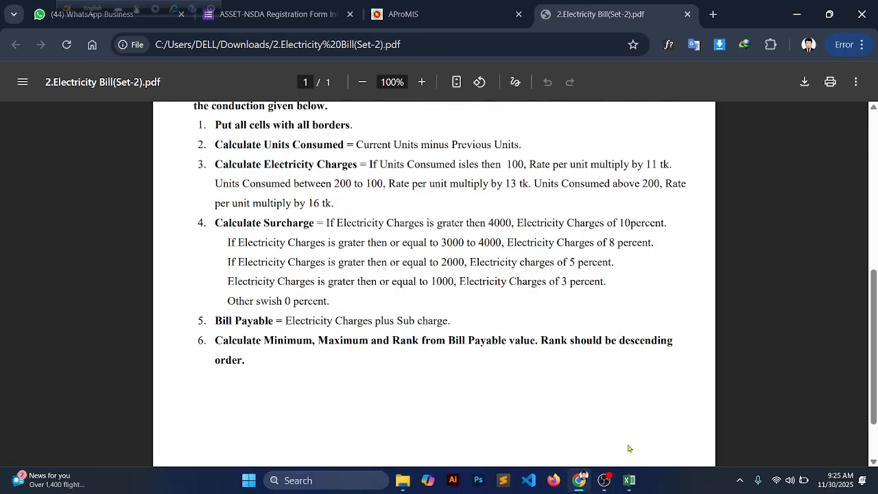
- Switch to Excel and look over the existing electricity bill table on Sheet2
{"action": "left_click", "coordinate": [629, 481]}
{"action": "left_click", "coordinate": [162, 276]}
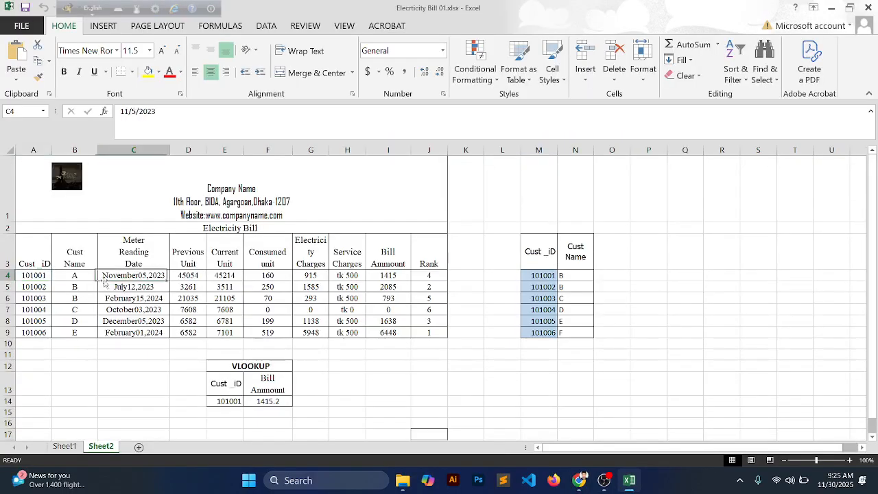
{"action": "left_click", "coordinate": [43, 276]}
{"action": "left_click", "coordinate": [80, 263]}
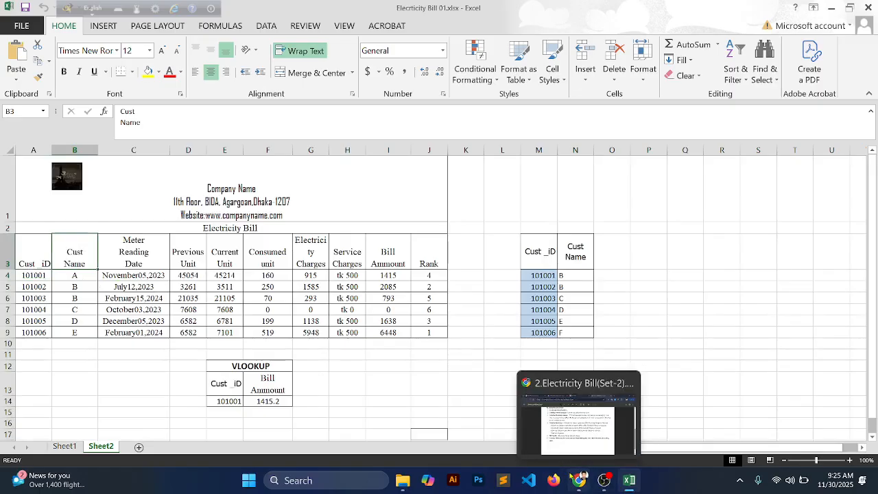
- Return to the PDF in Chrome and copy the job sheet table's heading row from Metter's Name to Rank
{"action": "left_click", "coordinate": [579, 479]}
{"action": "scroll", "coordinate": [241, 269], "scroll_direction": "up", "scroll_amount": 5}
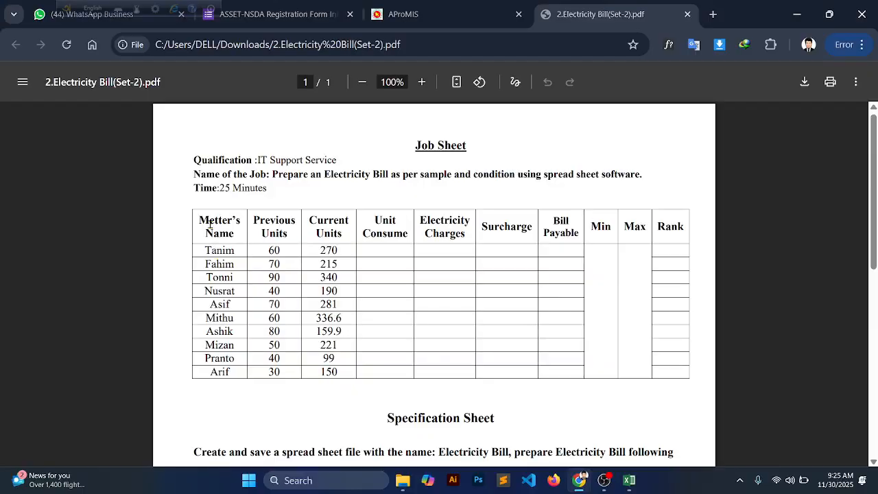
{"action": "mouse_move", "coordinate": [209, 223]}
{"action": "left_mouse_down"}
{"action": "mouse_move", "coordinate": [570, 237]}
{"action": "mouse_move", "coordinate": [667, 228]}
{"action": "mouse_move", "coordinate": [243, 213]}
{"action": "mouse_move", "coordinate": [196, 219]}
{"action": "left_mouse_up"}
{"action": "left_click", "coordinate": [669, 227]}
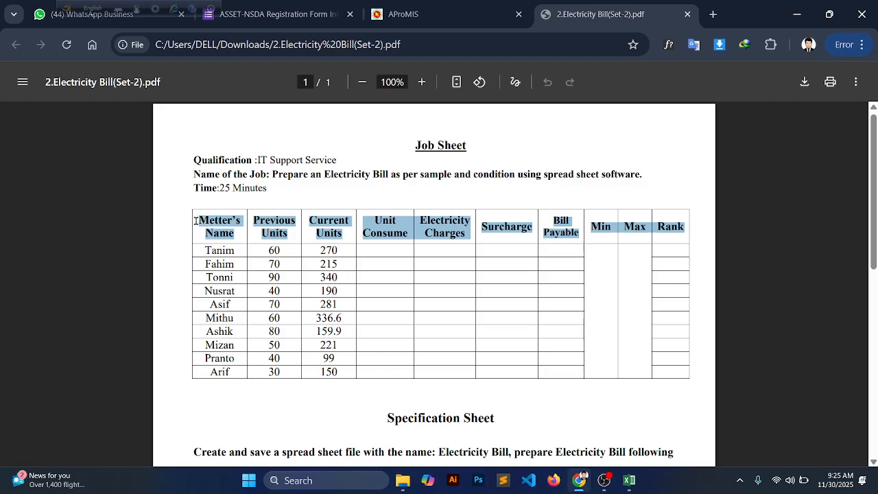
- Switch to Excel and try to paste the copied headings over the existing heading row A3:J3
{"action": "left_click", "coordinate": [629, 480]}
{"action": "left_click_drag", "start_coordinate": [26, 254], "coordinate": [426, 244]}
{"action": "key", "text": "ctrl+v"}
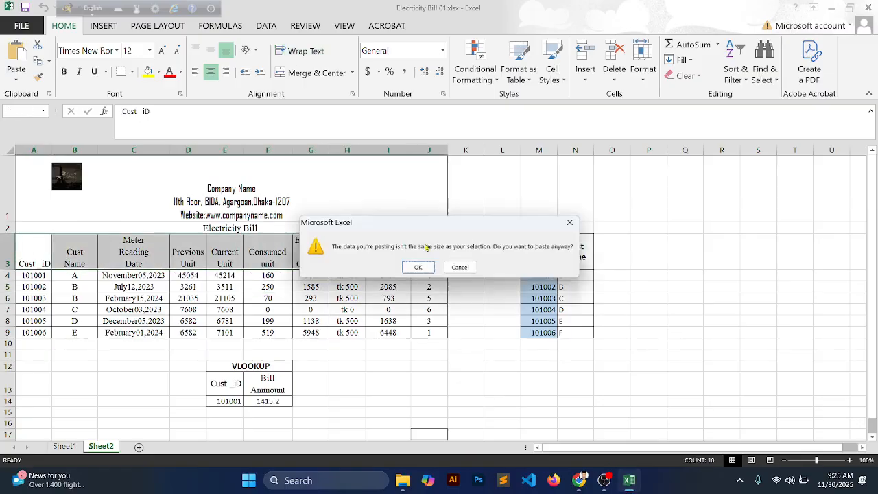
{"action": "left_click", "coordinate": [467, 266]}
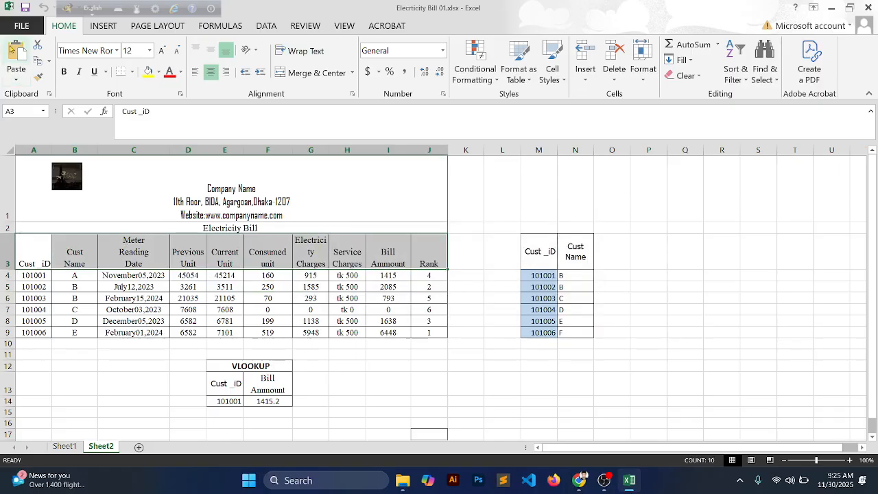
- Create a new blank workbook in Excel
{"action": "left_click", "coordinate": [22, 25]}
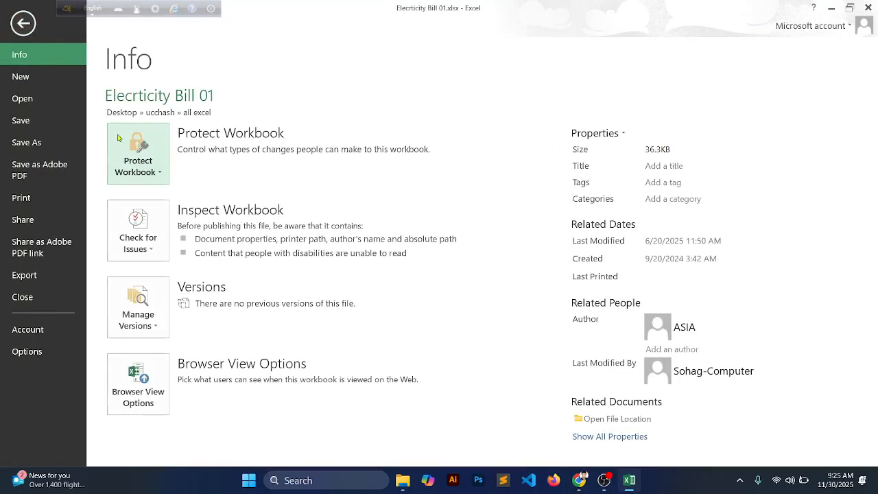
{"action": "left_click", "coordinate": [37, 102]}
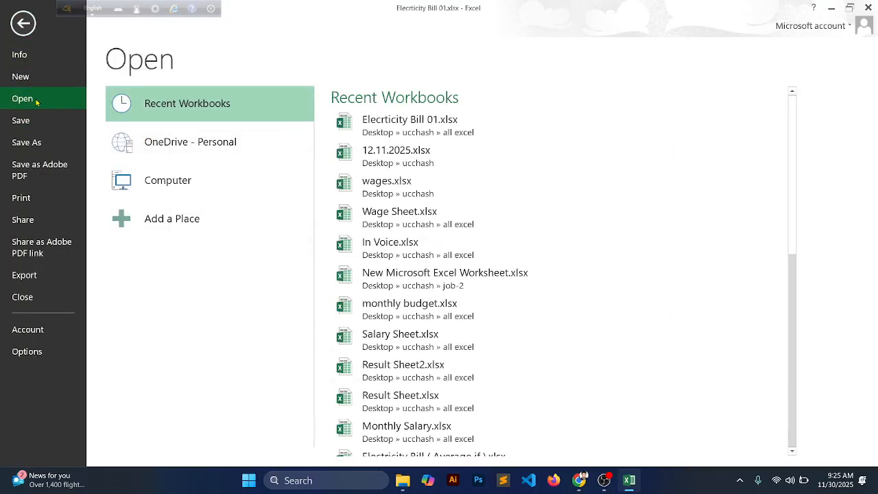
{"action": "left_click", "coordinate": [31, 79]}
{"action": "left_click", "coordinate": [184, 206]}
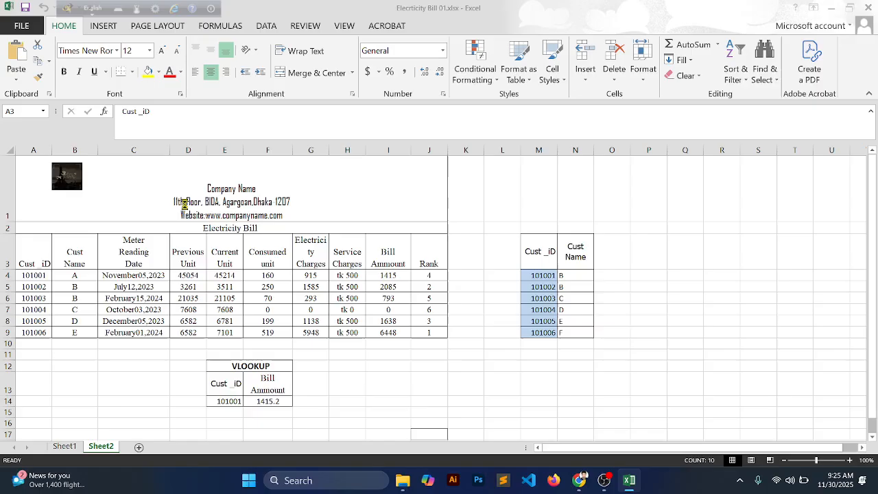
- Switch to the PDF in Chrome, clear the heading row selection, and switch to the blank Book1 workbook in Excel
{"action": "left_click", "coordinate": [583, 478]}
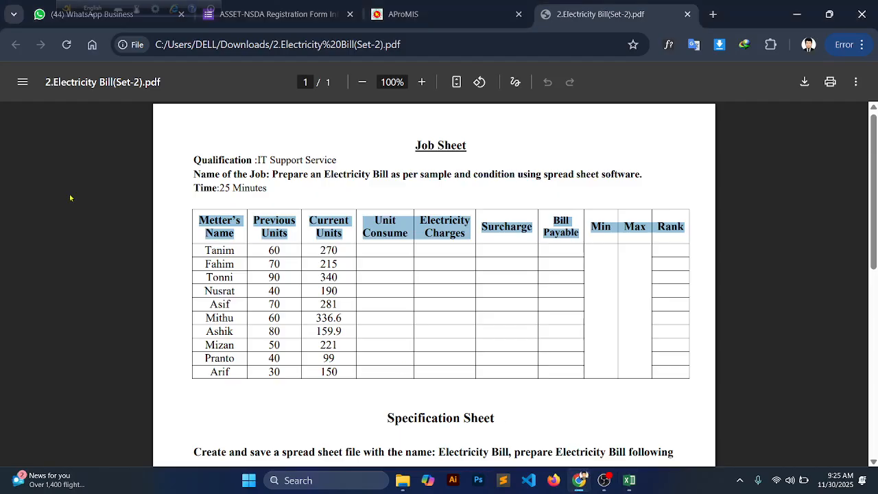
{"action": "left_click", "coordinate": [202, 221]}
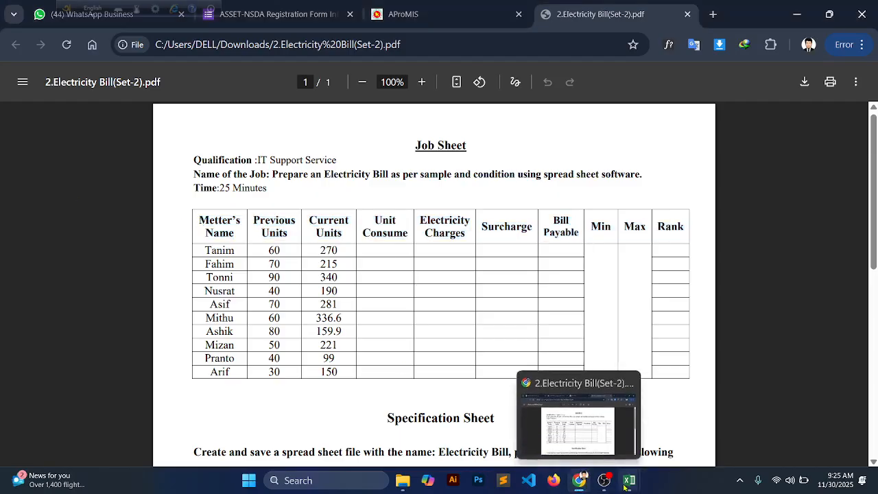
{"action": "mouse_move", "coordinate": [629, 480]}
{"action": "left_click", "coordinate": [676, 422]}
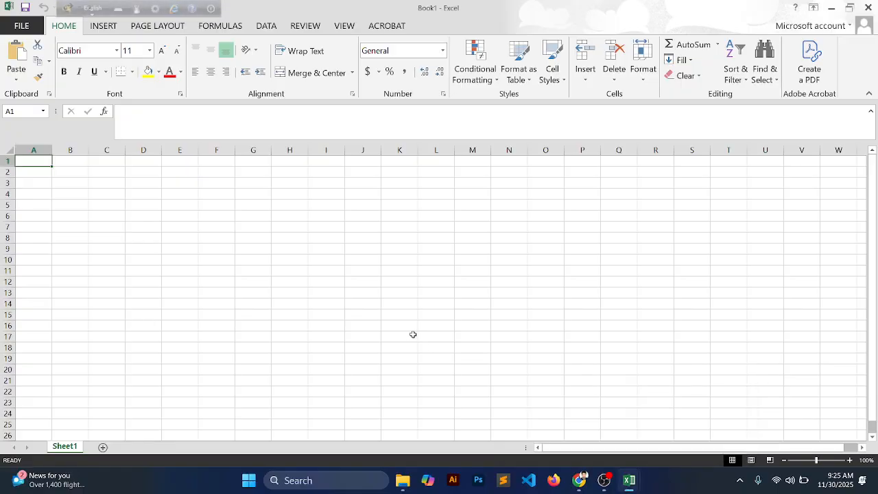
- Enter the heading "M name" in cell A1, with a space between the two parts
{"action": "scroll", "coordinate": [413, 334], "scroll_direction": "up", "scroll_amount": 7}
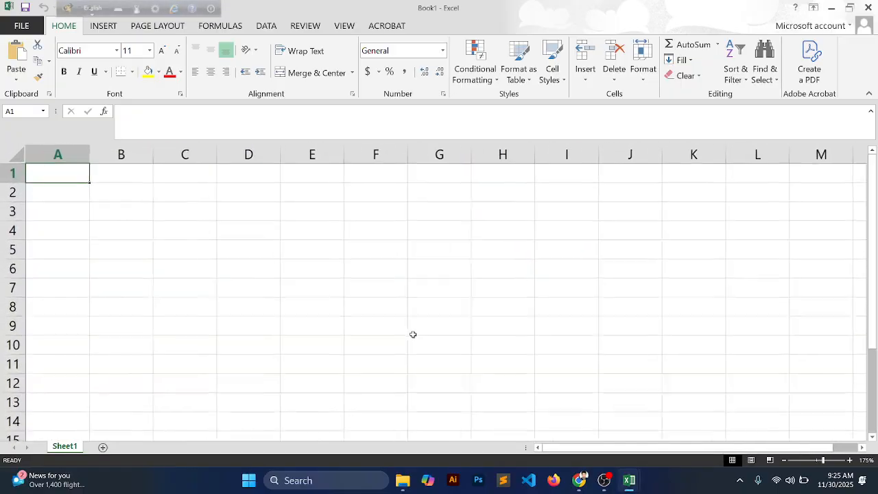
{"action": "type", "text": "M"}
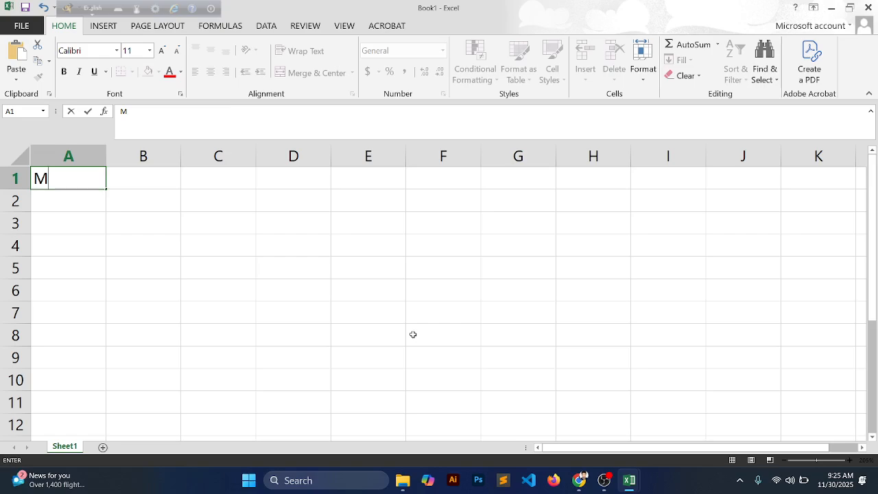
{"action": "type", "text": "Name"}
{"action": "key", "text": "ctrl+Return"}
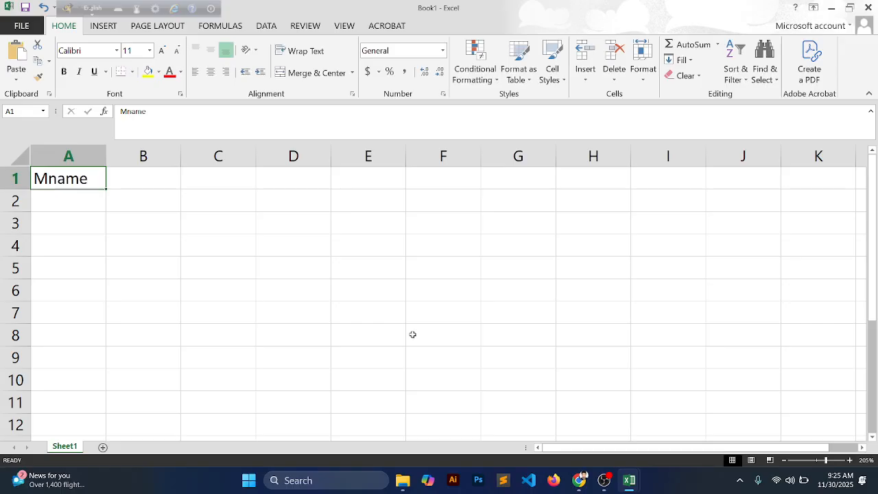
{"action": "double_click", "coordinate": [51, 181]}
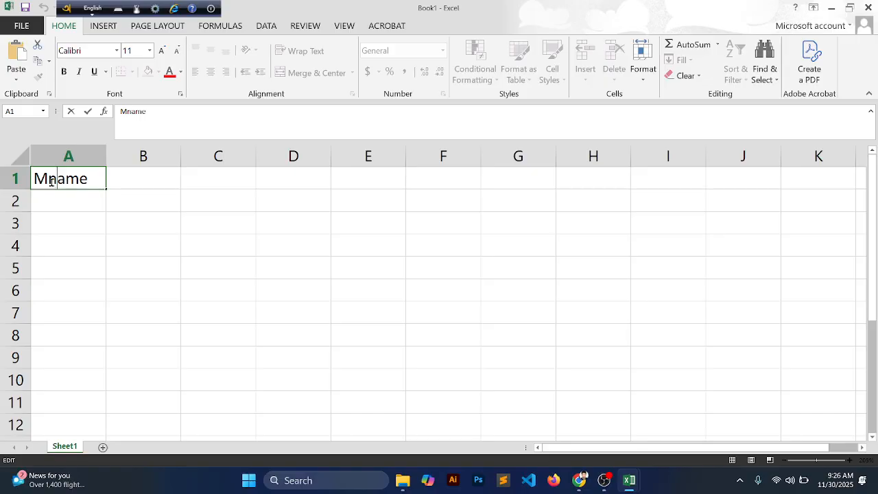
- Enter the headings "P Unit" in cell B1 and "C Unit" in cell C1
{"action": "left_click", "coordinate": [146, 178]}
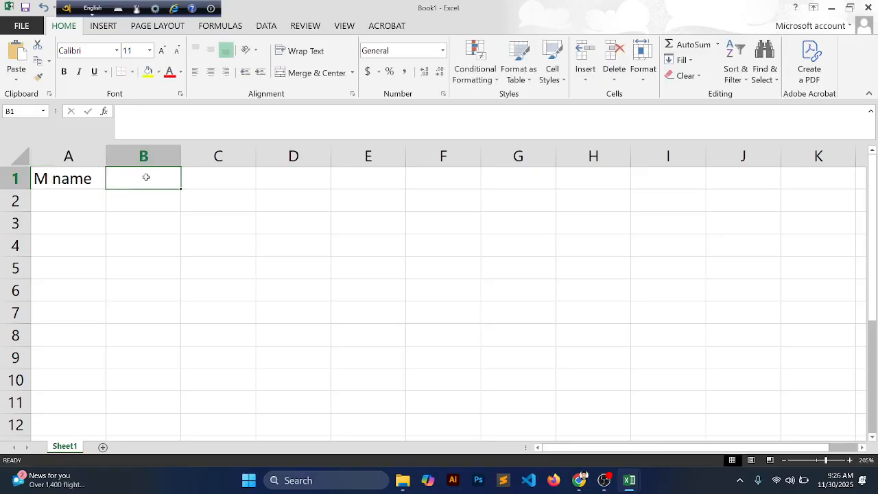
{"action": "type", "text": "P"}
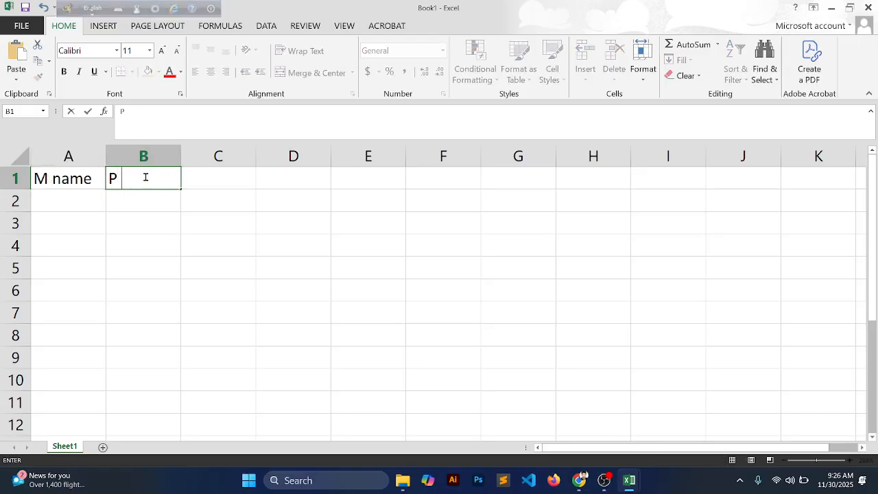
{"action": "type", "text": " Unit"}
{"action": "left_click", "coordinate": [247, 181]}
{"action": "type", "text": "C"}
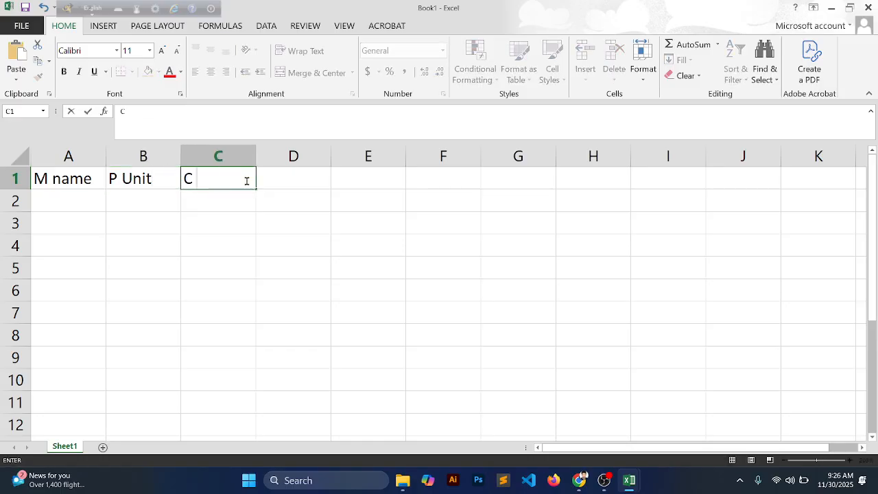
{"action": "type", "text": " Unit"}
- Enter "Unit Consumed" on two lines in cell D1 and widen column D so "Consumed" fits on one line
{"action": "left_click", "coordinate": [270, 179]}
{"action": "type", "text": "Unit"}
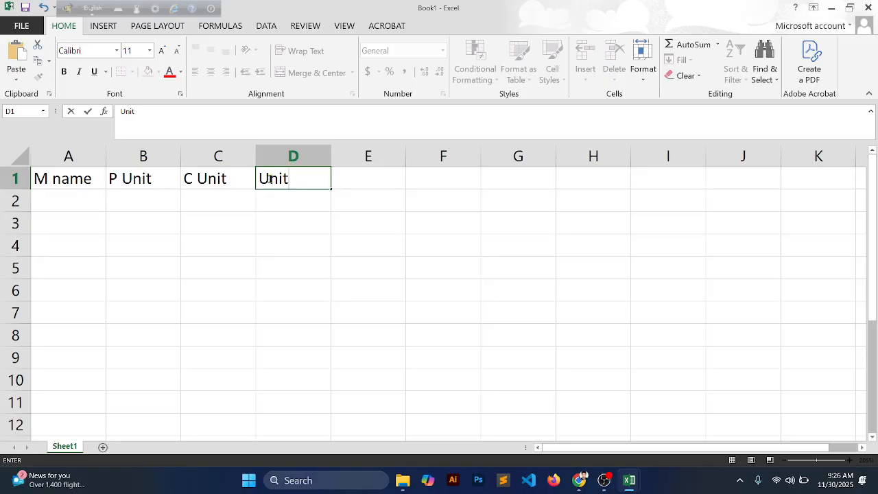
{"action": "key", "text": "Return"}
{"action": "type", "text": "V"}
{"action": "key", "text": "BackSpace"}
{"action": "type", "text": "Con"}
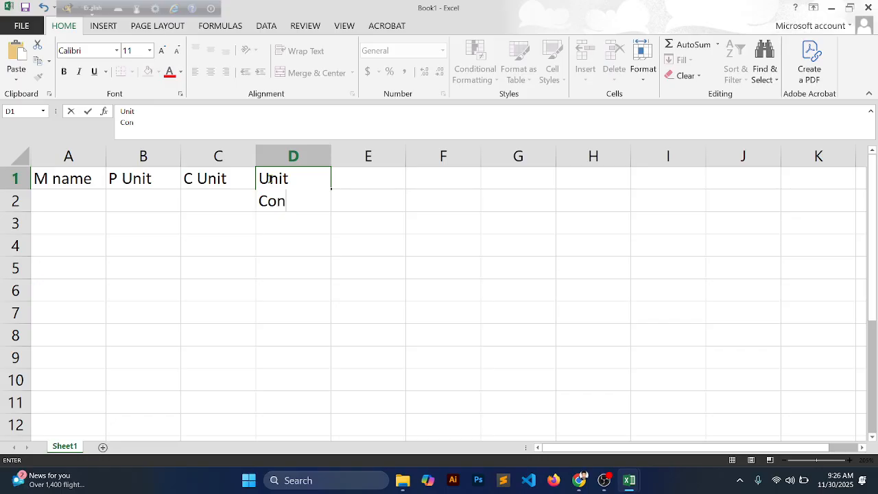
{"action": "type", "text": "sumed"}
{"action": "key", "text": "Return"}
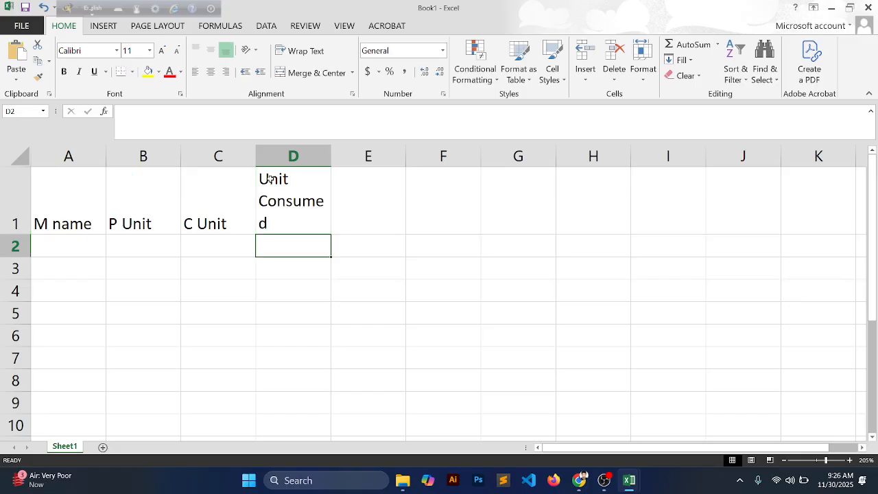
{"action": "left_click", "coordinate": [319, 195]}
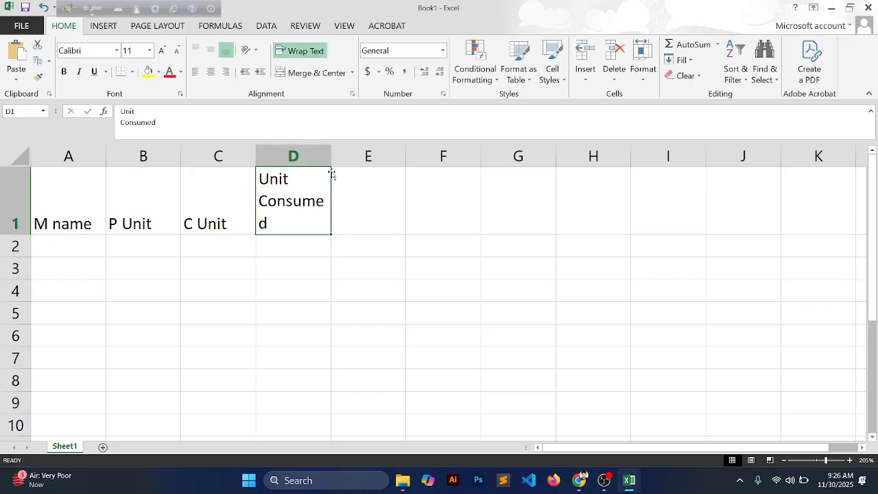
{"action": "left_click_drag", "start_coordinate": [332, 151], "coordinate": [344, 153]}
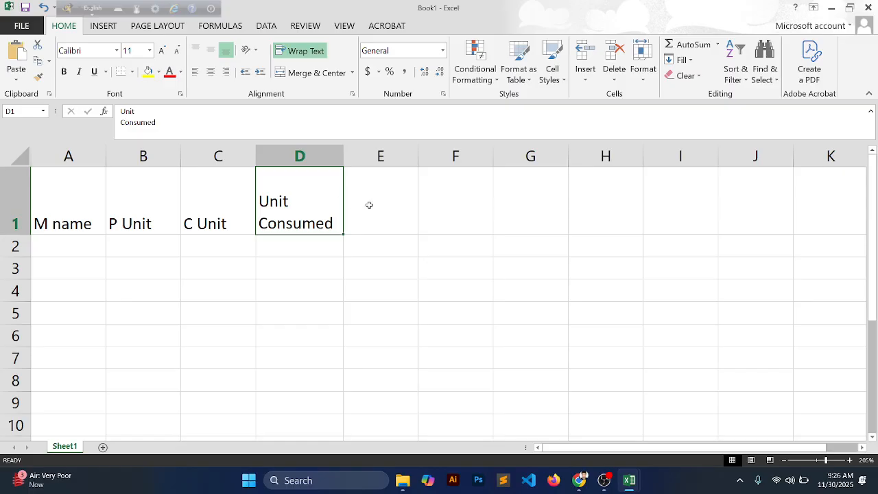
- Enter the heading "electricity Charges" in cell E1, with a line break between the two words
{"action": "left_click", "coordinate": [369, 206]}
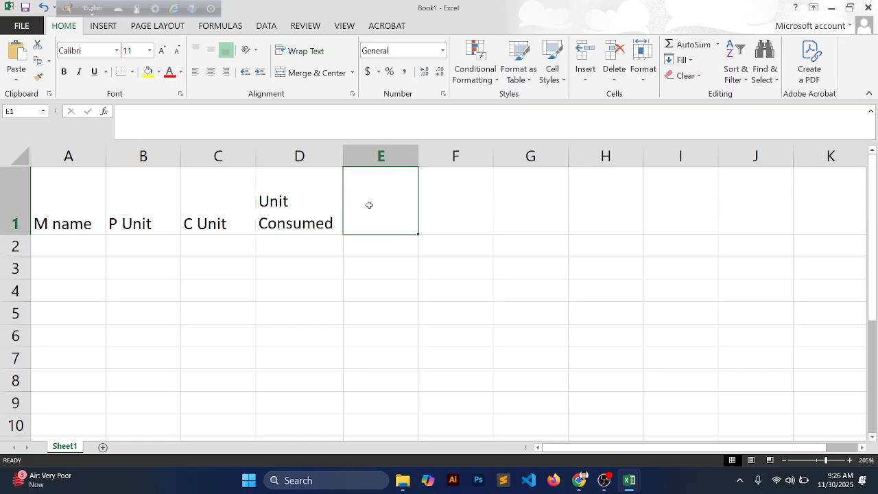
{"action": "type", "text": "electri"}
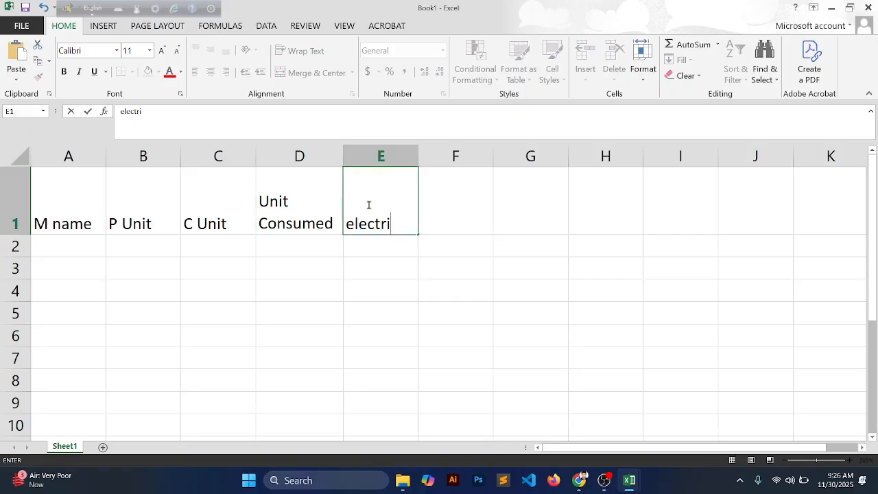
{"action": "type", "text": "city"}
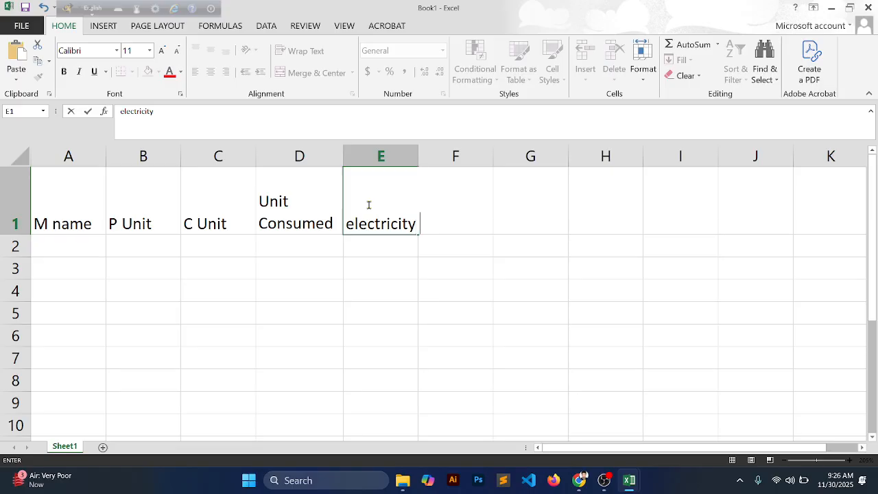
{"action": "key", "text": "alt+Return"}
{"action": "type", "text": "Charge"}
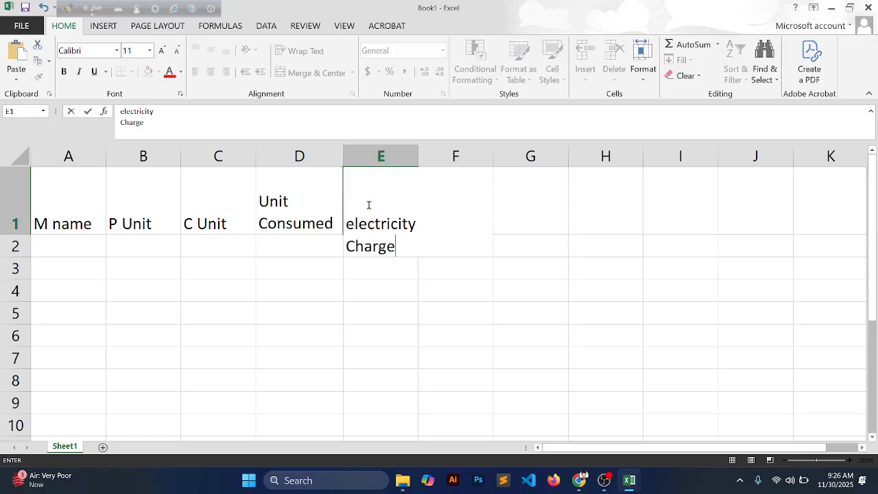
{"action": "type", "text": "s"}
{"action": "key", "text": "Return"}
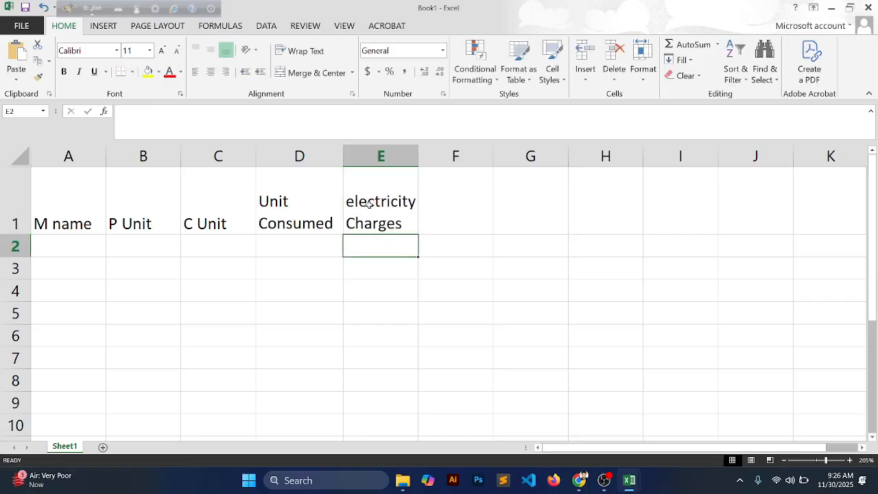
{"action": "left_click", "coordinate": [632, 482]}
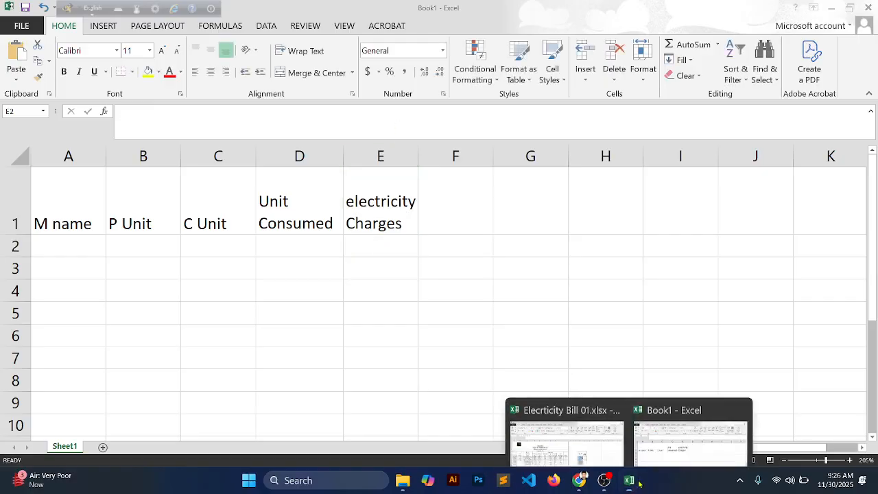
{"action": "left_click", "coordinate": [604, 480]}
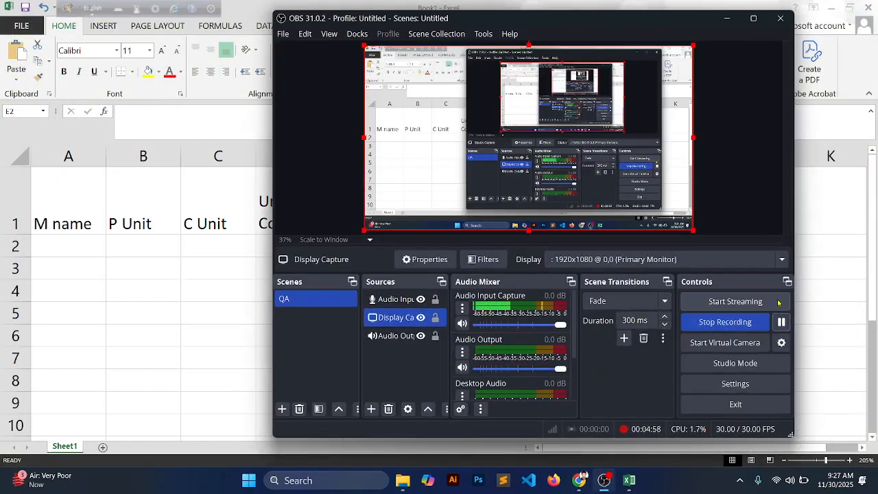
{"action": "left_click", "coordinate": [727, 18]}
- Enter the heading "SurCharge" in cell F1
{"action": "key", "text": "Up"}
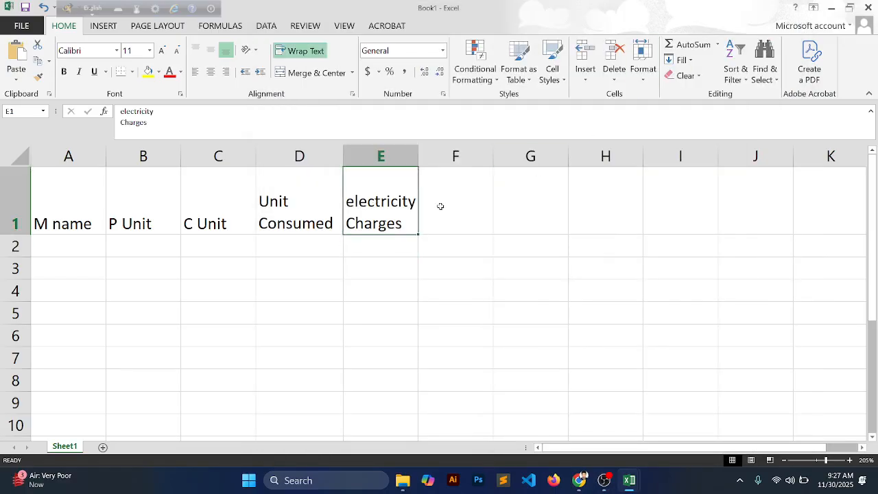
{"action": "left_click", "coordinate": [443, 205]}
{"action": "type", "text": "Su"}
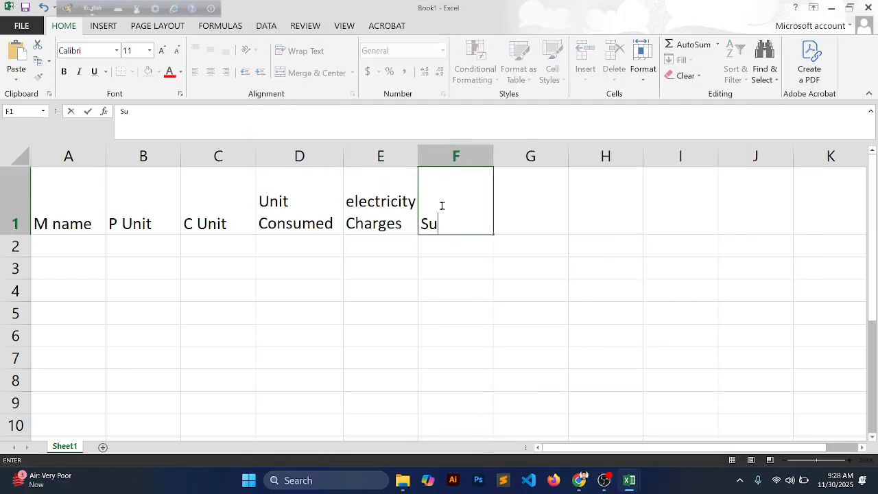
{"action": "type", "text": "rCharge"}
{"action": "key", "text": "Tab"}
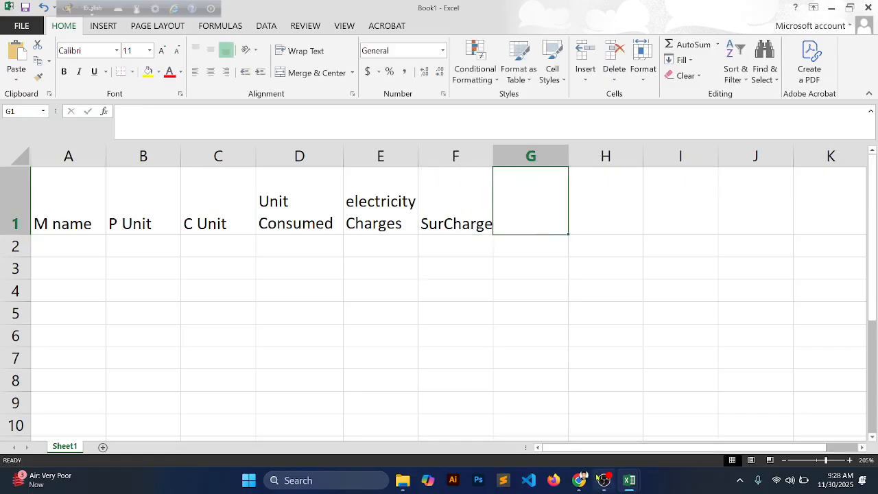
- Check the heading after Surcharge in the Chrome PDF and return to Book1 in Excel to enter "Bill" in cell G1
{"action": "left_click", "coordinate": [581, 479]}
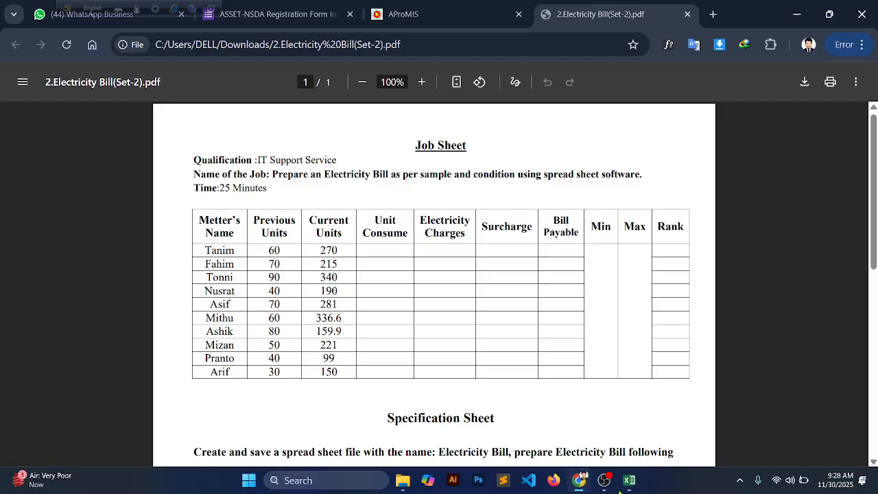
{"action": "mouse_move", "coordinate": [629, 480]}
{"action": "left_click", "coordinate": [645, 410]}
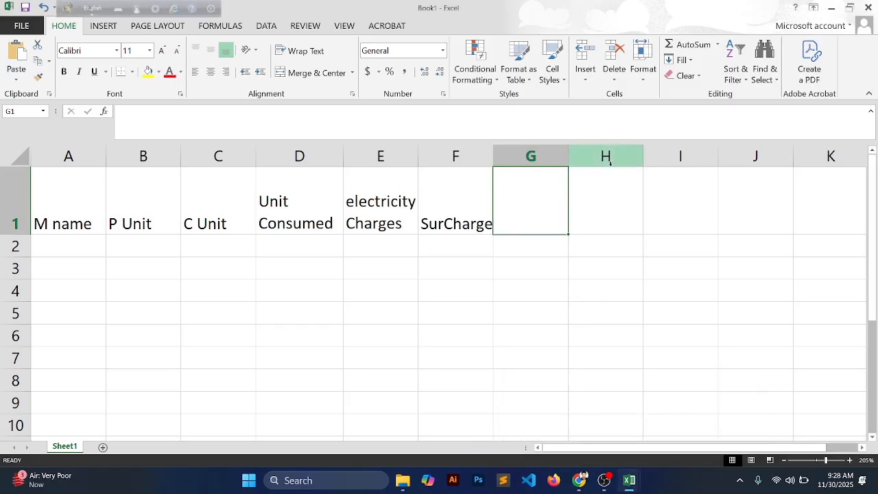
{"action": "type", "text": "Bill"}
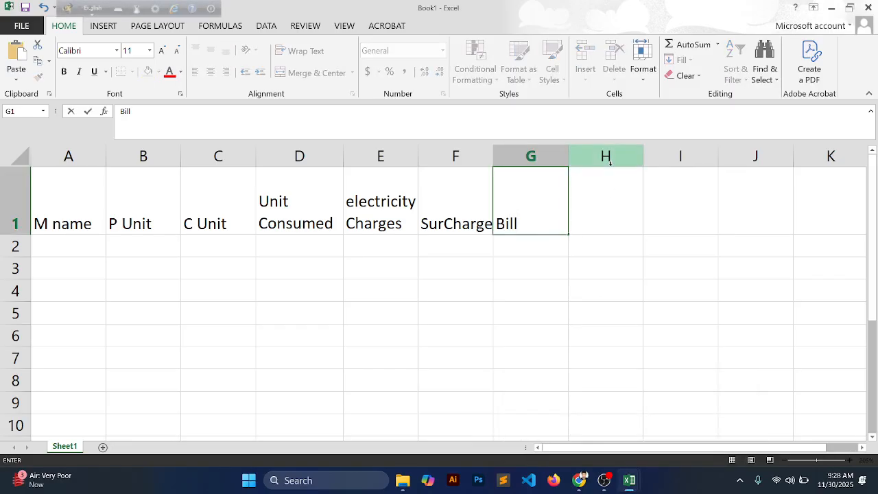
{"action": "key", "text": "Tab"}
- Enter the headings "Min", "max" and "Rank" in cells H1, I1 and J1
{"action": "type", "text": "MO"}
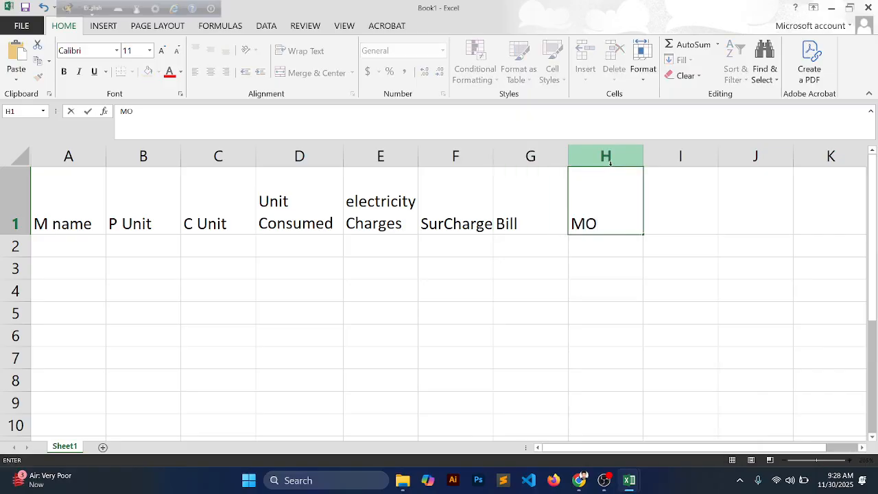
{"action": "key", "text": "BackSpace"}
{"action": "type", "text": "in"}
{"action": "key", "text": "Tab"}
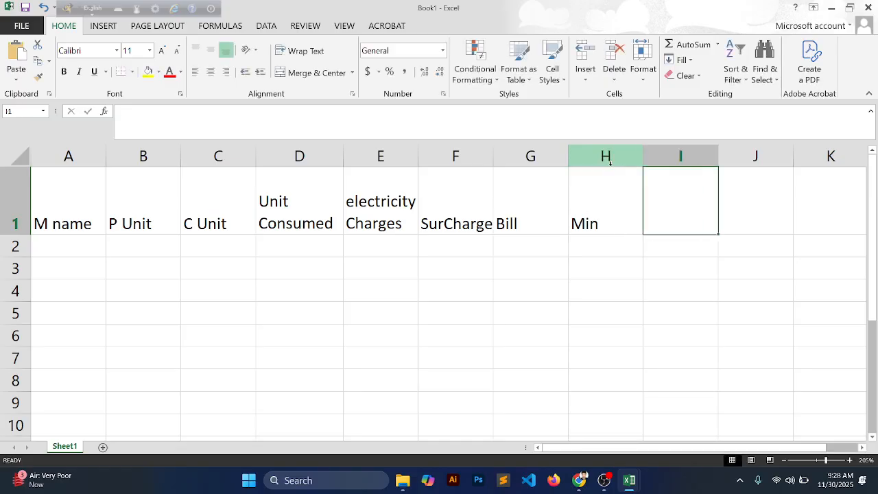
{"action": "type", "text": "max"}
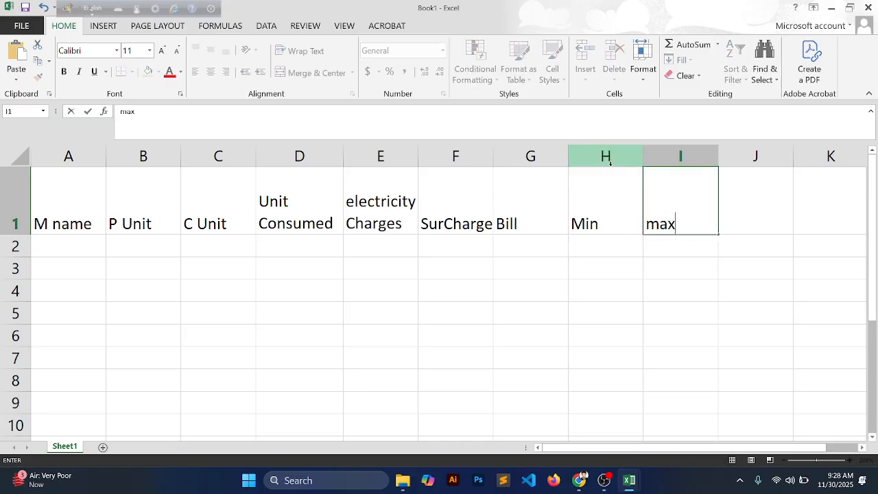
{"action": "key", "text": "Tab"}
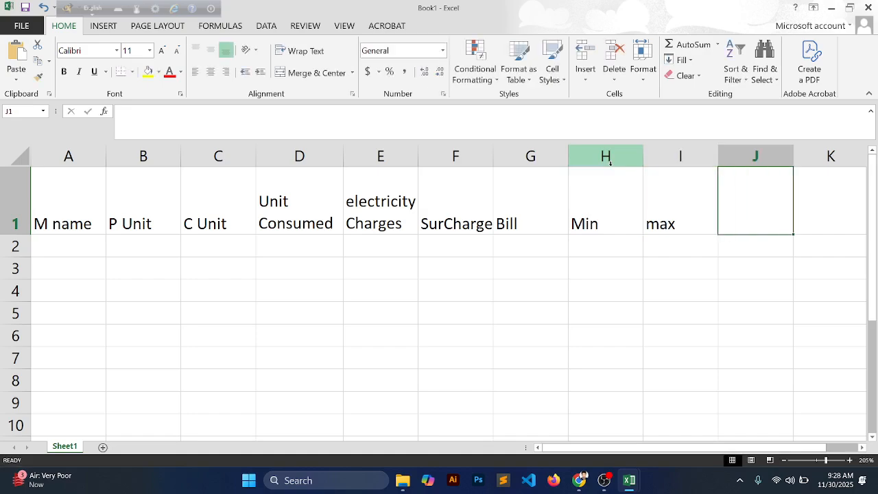
{"action": "type", "text": "Rank"}
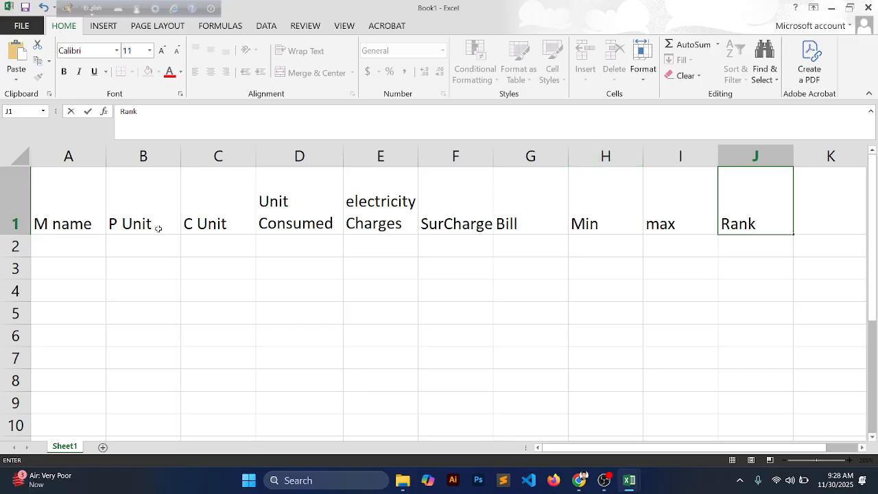
- Check the meter names listed in the job sheet PDF in Chrome and return to Book1 in Excel with cell A2 selected
{"action": "left_click", "coordinate": [64, 251]}
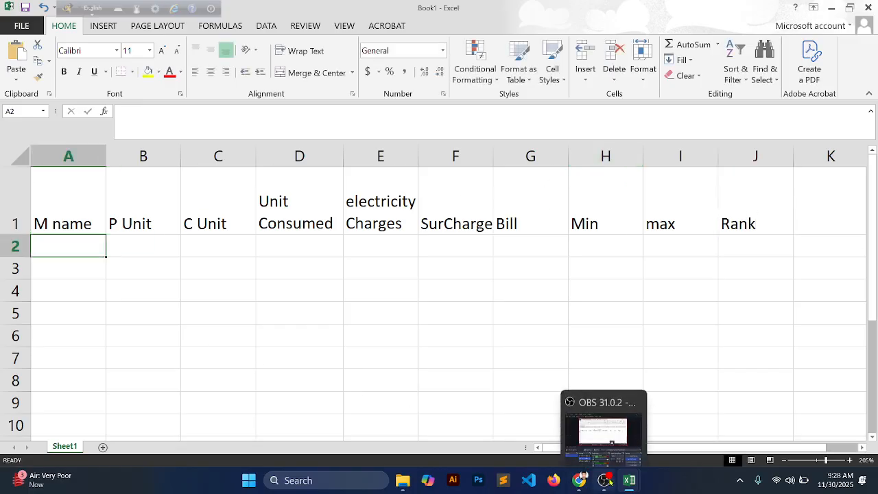
{"action": "left_click", "coordinate": [580, 480]}
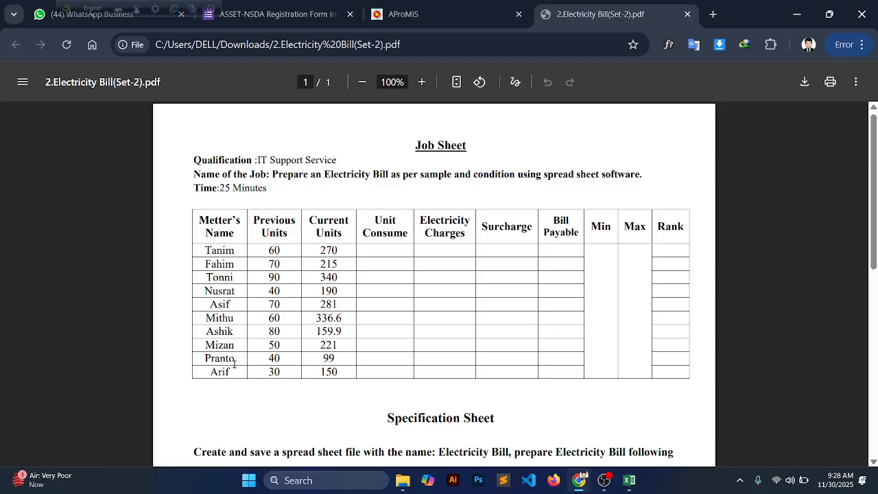
{"action": "mouse_move", "coordinate": [631, 483]}
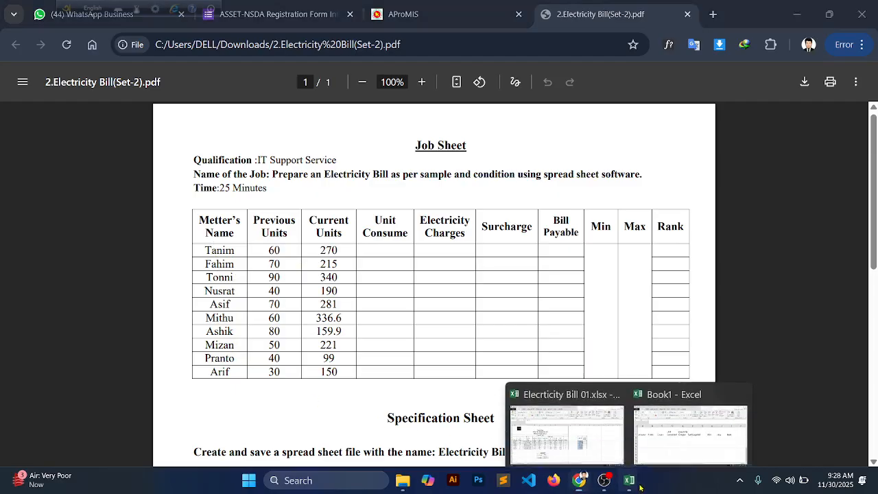
{"action": "left_click", "coordinate": [689, 415]}
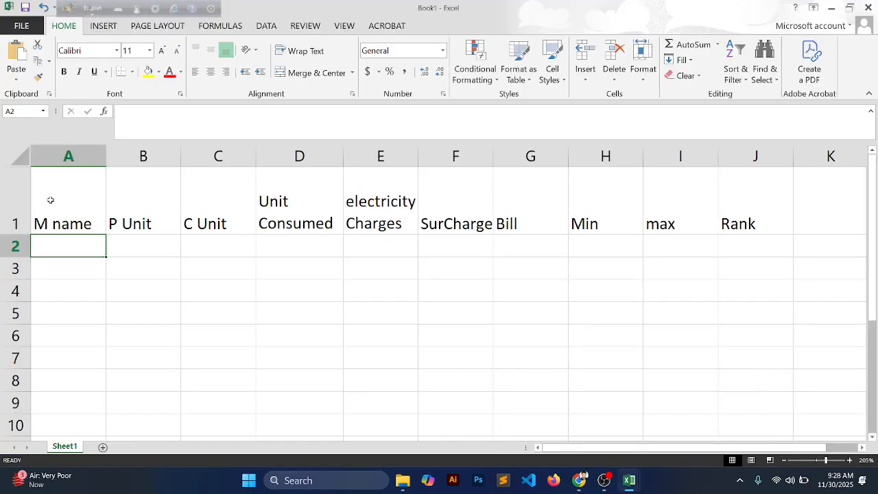
- Enter the formula =CHAR(64+ROW(A1)) in cell A2 to generate a letter as the meter name
{"action": "type", "text": "=char"}
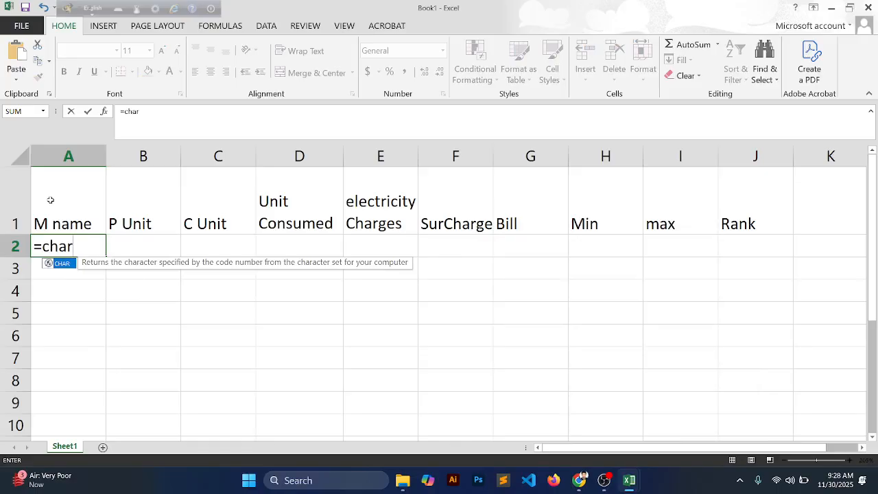
{"action": "type", "text": "("}
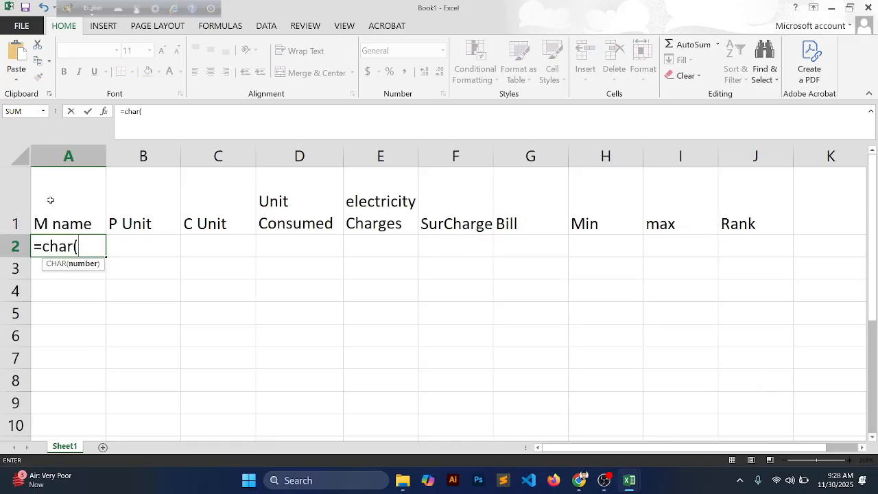
{"action": "type", "text": "64+ro"}
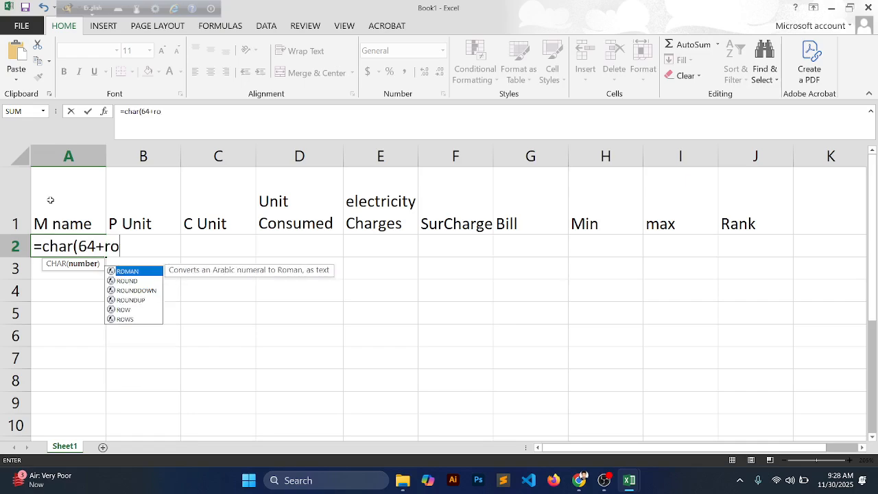
{"action": "type", "text": "w("}
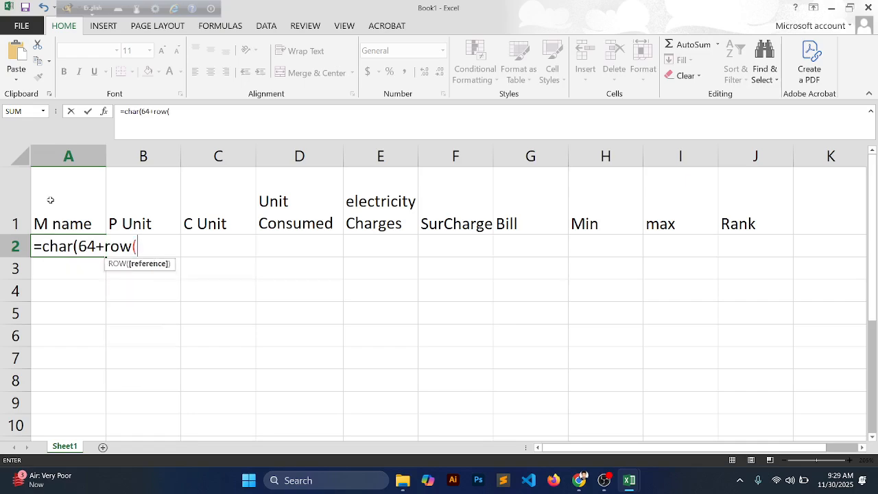
{"action": "type", "text": "a1)"}
{"action": "key", "text": "Return"}
{"action": "key", "text": "Return"}
- Fill the letter formula from cell A2 down through cell A11
{"action": "left_click", "coordinate": [60, 241]}
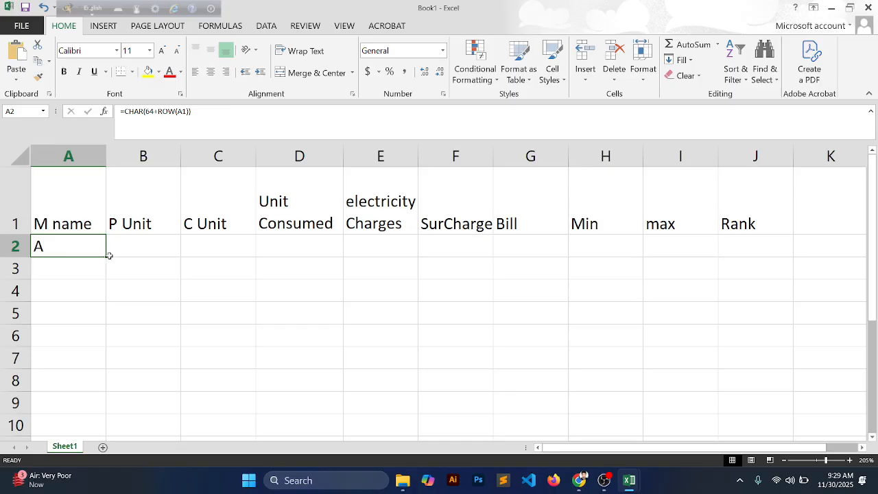
{"action": "left_click_drag", "start_coordinate": [105, 255], "coordinate": [113, 410]}
{"action": "scroll", "coordinate": [114, 327], "scroll_direction": "down", "scroll_amount": 1}
{"action": "scroll", "coordinate": [114, 323], "scroll_direction": "up", "scroll_amount": 1}
{"action": "scroll", "coordinate": [103, 331], "scroll_direction": "down", "scroll_amount": 3}
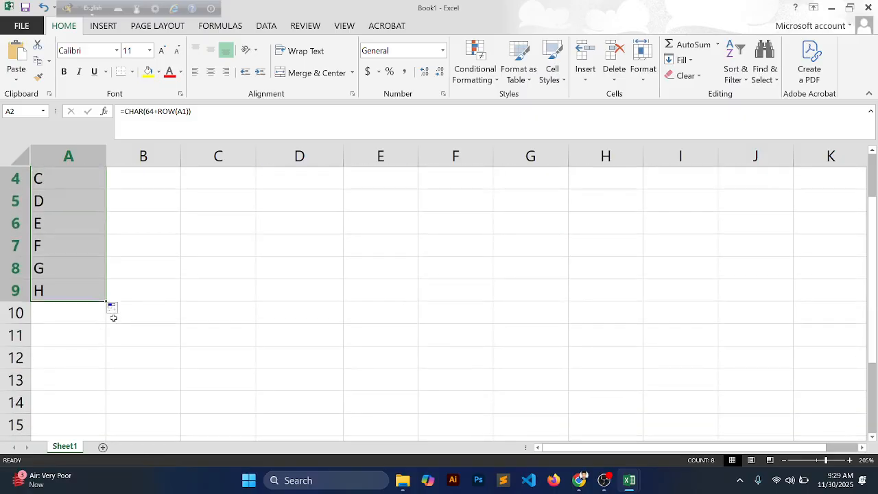
{"action": "left_click_drag", "start_coordinate": [106, 300], "coordinate": [107, 344]}
{"action": "scroll", "coordinate": [136, 319], "scroll_direction": "up", "scroll_amount": 3}
- Check the Previous Units in the Chrome PDF, return to Book1 in Excel and enter 60, 70 and 40 in cells B2 to B4
{"action": "left_click", "coordinate": [163, 250]}
{"action": "left_click", "coordinate": [577, 480]}
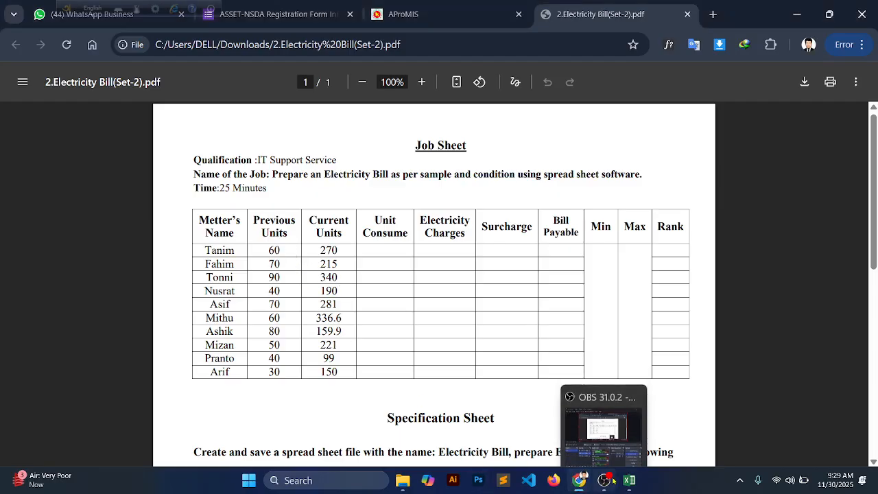
{"action": "mouse_move", "coordinate": [621, 480]}
{"action": "left_click", "coordinate": [693, 419]}
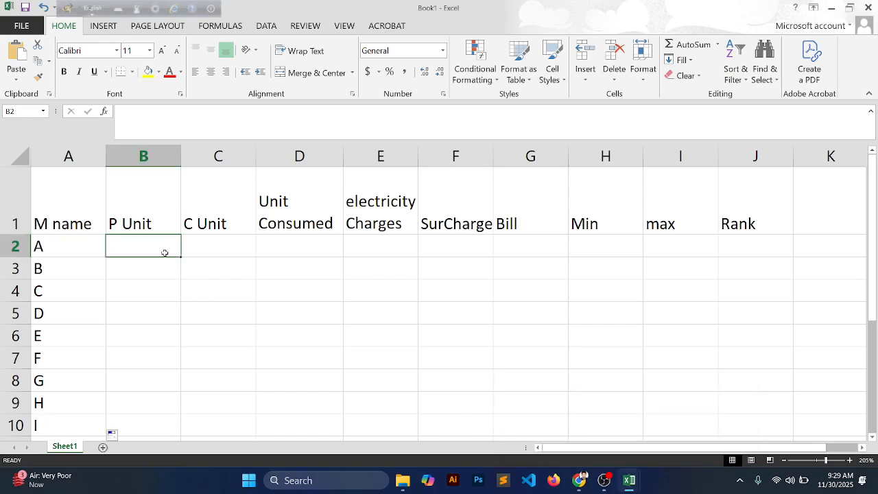
{"action": "type", "text": "60"}
{"action": "key", "text": "Return"}
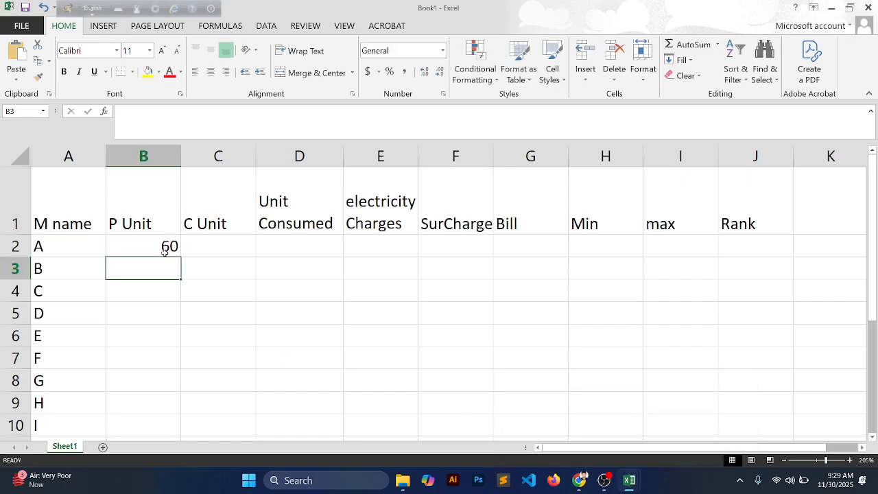
{"action": "type", "text": "70"}
{"action": "key", "text": "Return"}
{"action": "type", "text": "40"}
{"action": "key", "text": "Return"}
- Enter the previous unit value 90 in cell B5, leaving cell B6 empty
{"action": "type", "text": "9"}
{"action": "key", "text": "Return"}
{"action": "type", "text": "0"}
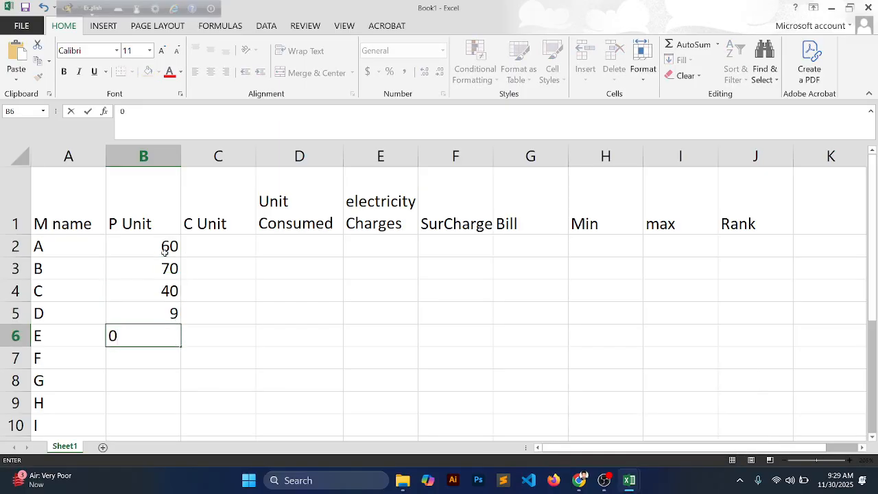
{"action": "key", "text": "BackSpace"}
{"action": "key", "text": "Up"}
{"action": "key", "text": "F2"}
{"action": "type", "text": "0"}
{"action": "key", "text": "Return"}
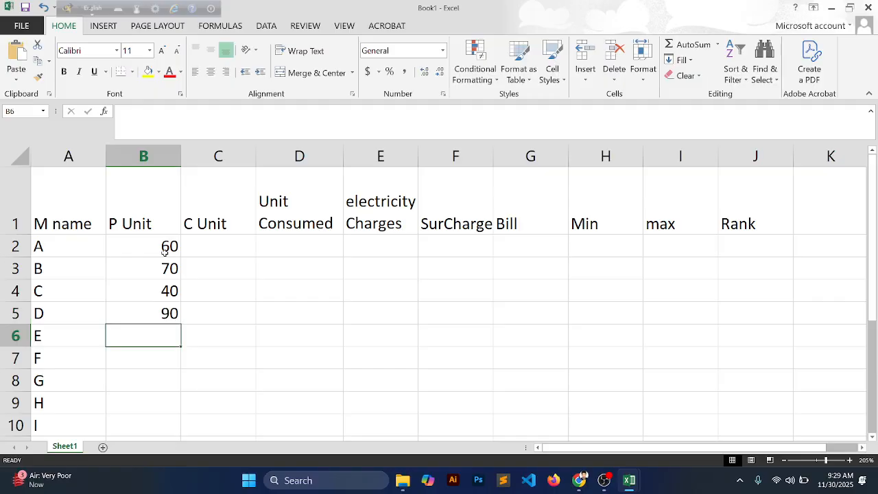
- Check the remaining Previous Units values in the Chrome PDF and return to cell B6 of Book1 in Excel
{"action": "double_click", "coordinate": [164, 291]}
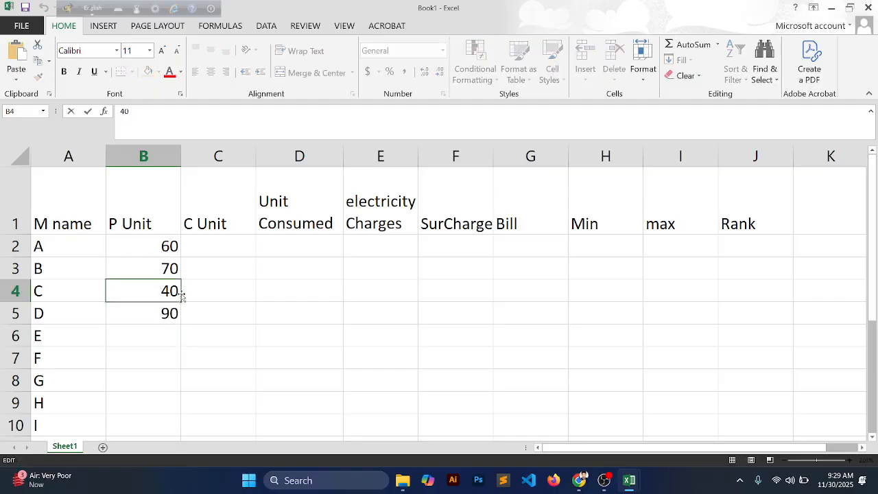
{"action": "left_click", "coordinate": [170, 328]}
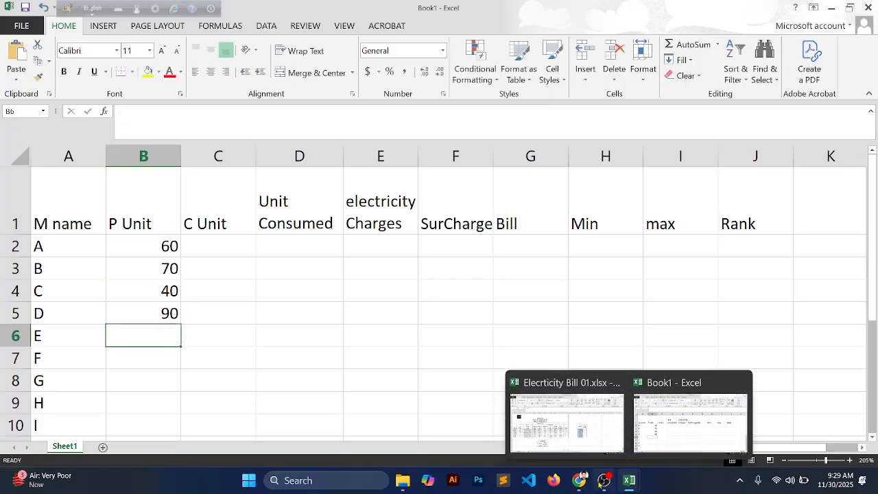
{"action": "left_click", "coordinate": [582, 480]}
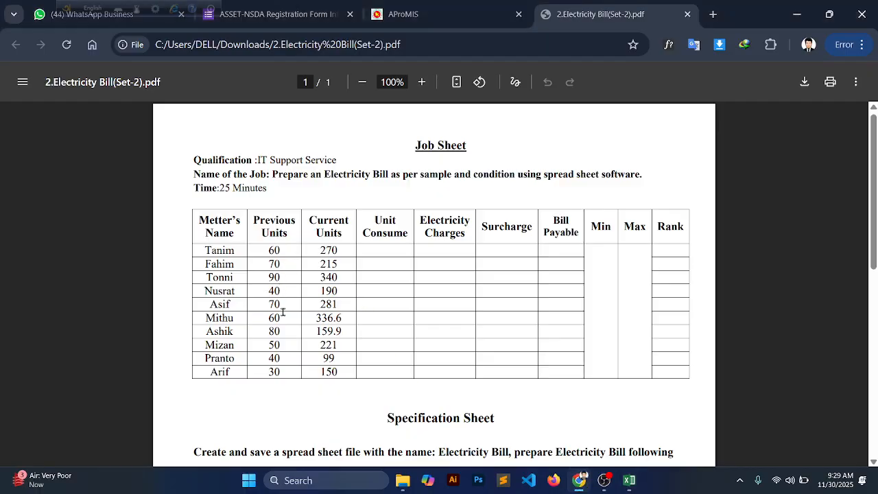
{"action": "left_click_drag", "start_coordinate": [283, 312], "coordinate": [291, 375]}
{"action": "left_click", "coordinate": [277, 342]}
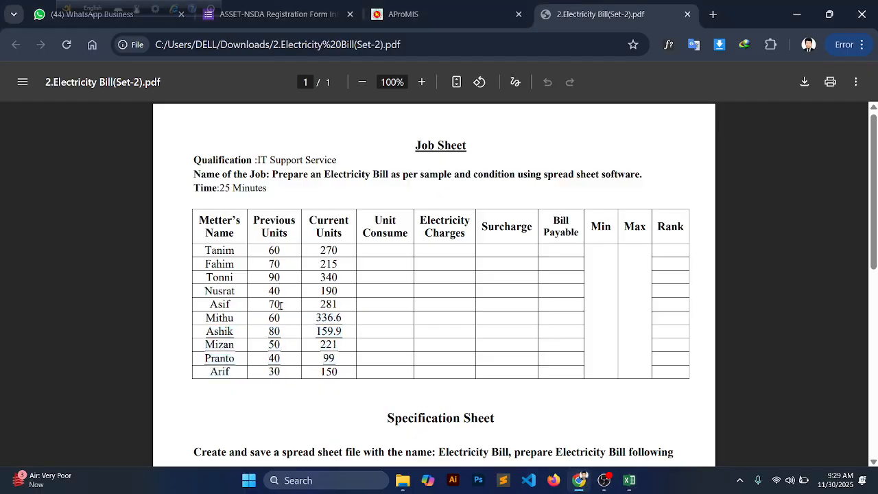
{"action": "left_click", "coordinate": [630, 480]}
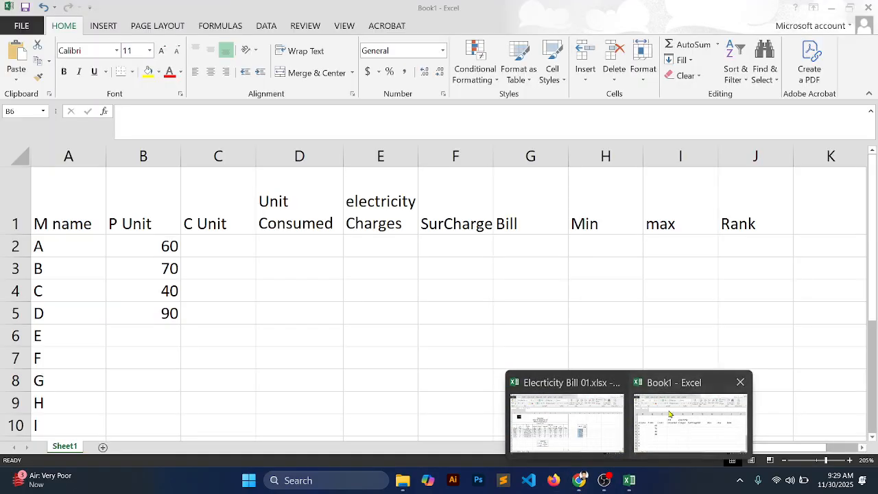
{"action": "left_click", "coordinate": [670, 414]}
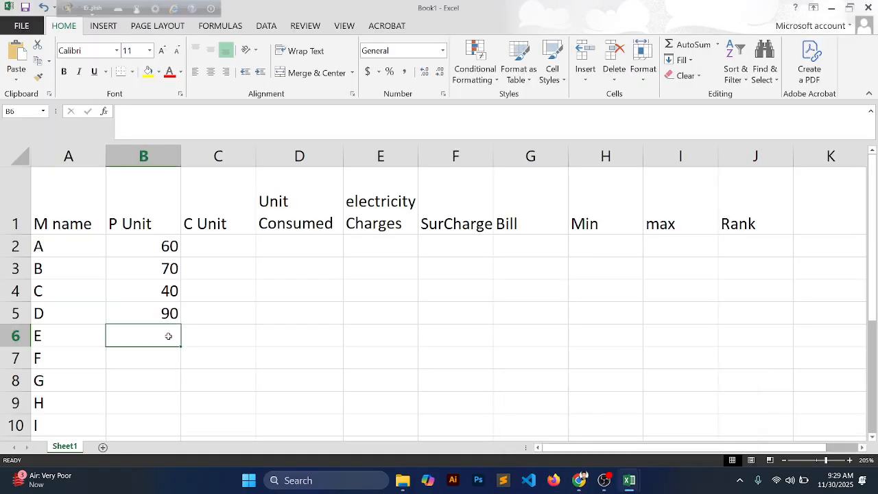
- Enter the previous unit values 70, 50 and 12 in cells B6 to B8
{"action": "type", "text": "70"}
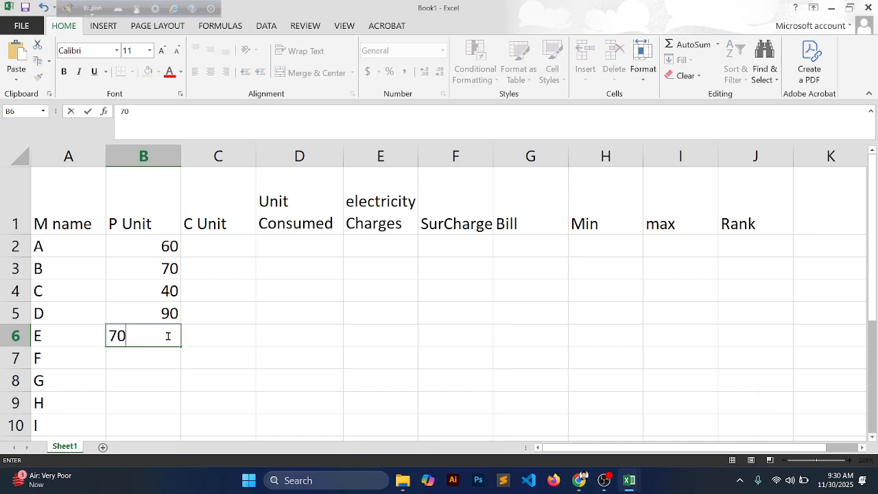
{"action": "key", "text": "Return"}
{"action": "type", "text": "50"}
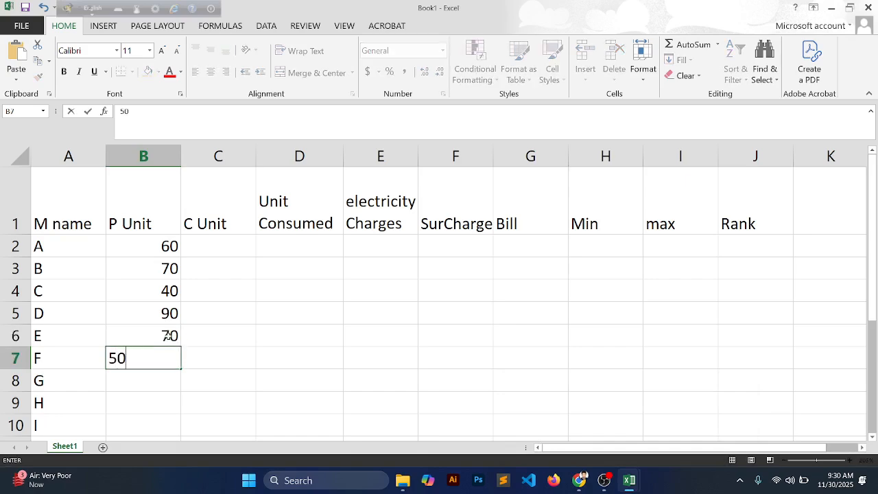
{"action": "key", "text": "Return"}
{"action": "type", "text": "12"}
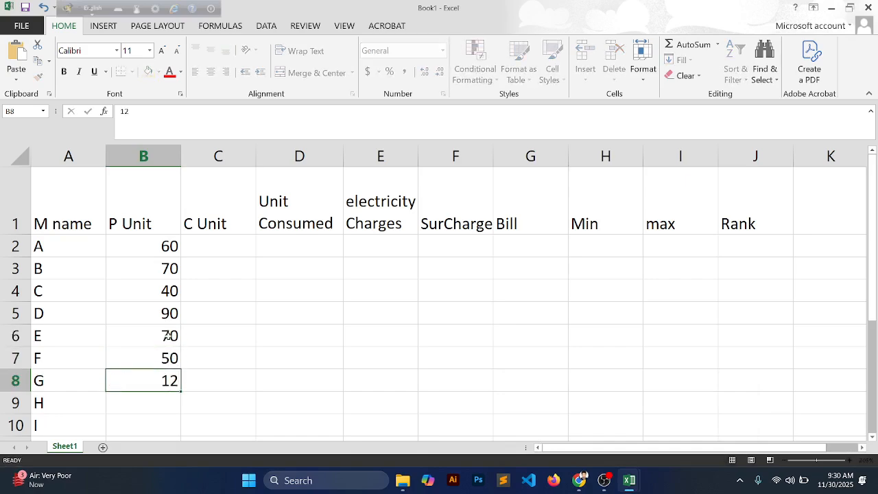
{"action": "key", "text": "Return"}
- Enter the previous unit values 56, 78 and 110 in cells B9 to B11
{"action": "type", "text": "56"}
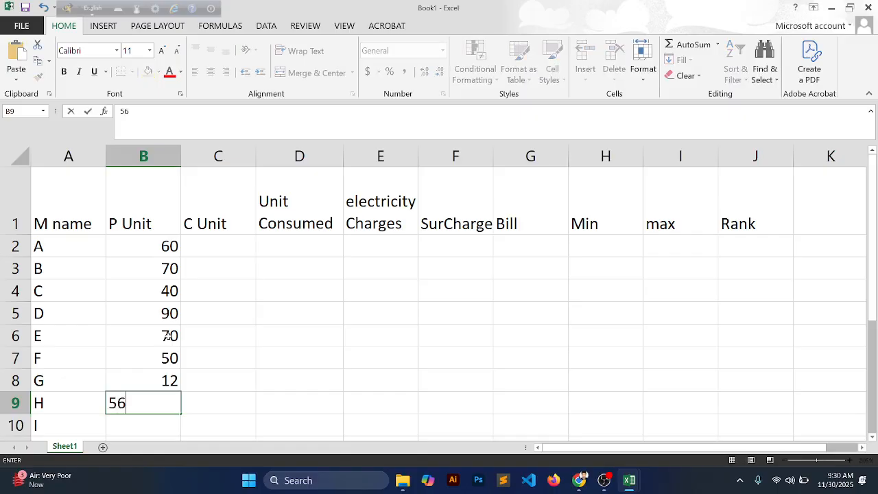
{"action": "key", "text": "Return"}
{"action": "type", "text": "78"}
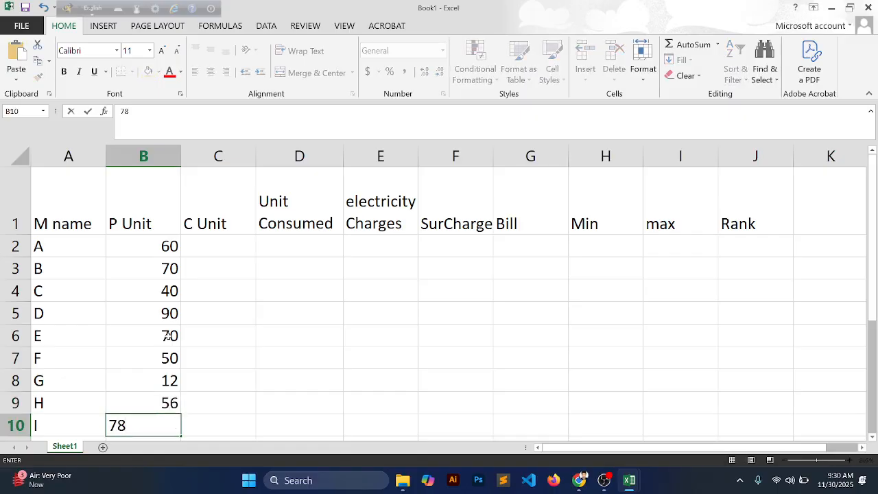
{"action": "key", "text": "Return"}
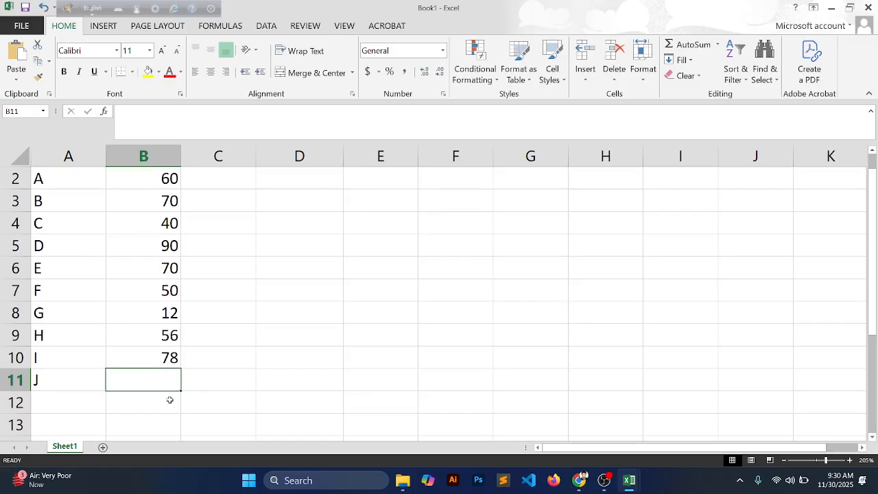
{"action": "type", "text": "1100"}
{"action": "key", "text": "BackSpace"}
{"action": "key", "text": "Return"}
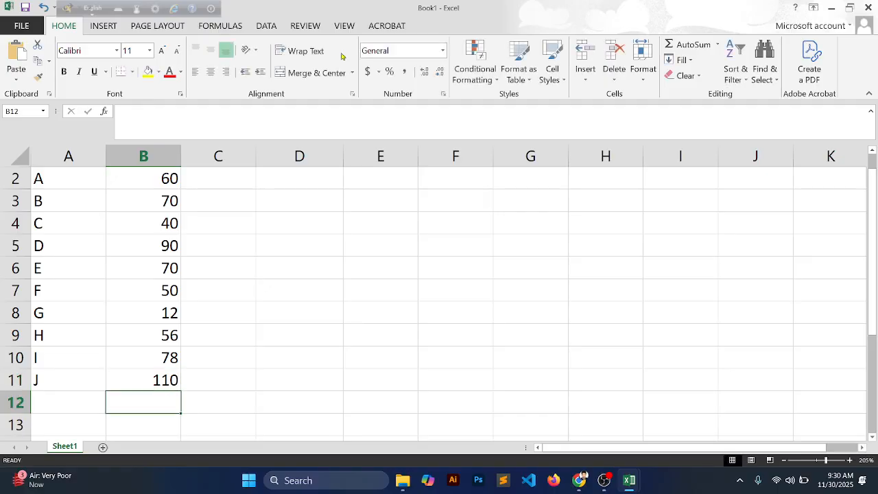
- Enter the current unit values 230, 250 and 180 in cells C2 to C4
{"action": "scroll", "coordinate": [206, 249], "scroll_direction": "up", "scroll_amount": 1}
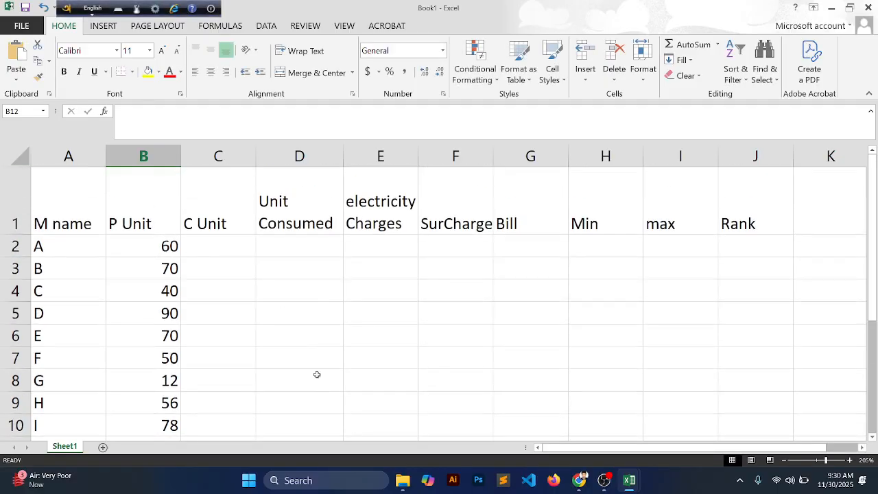
{"action": "left_click", "coordinate": [214, 256]}
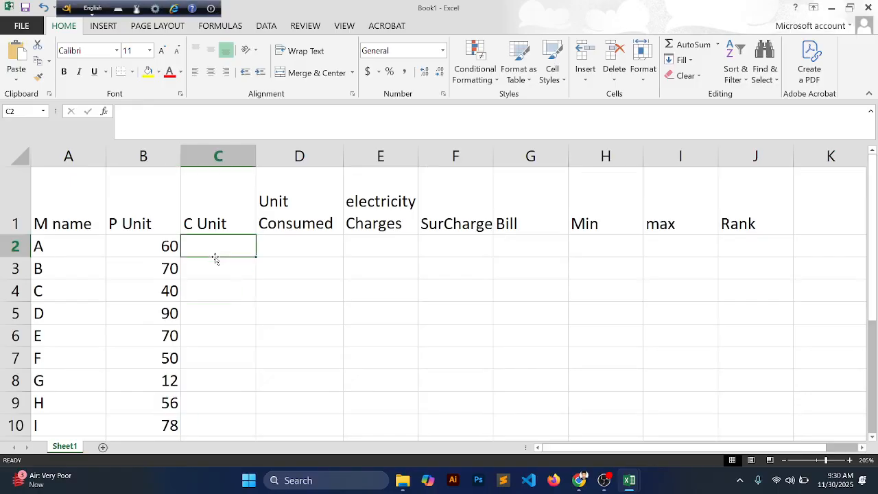
{"action": "type", "text": "230"}
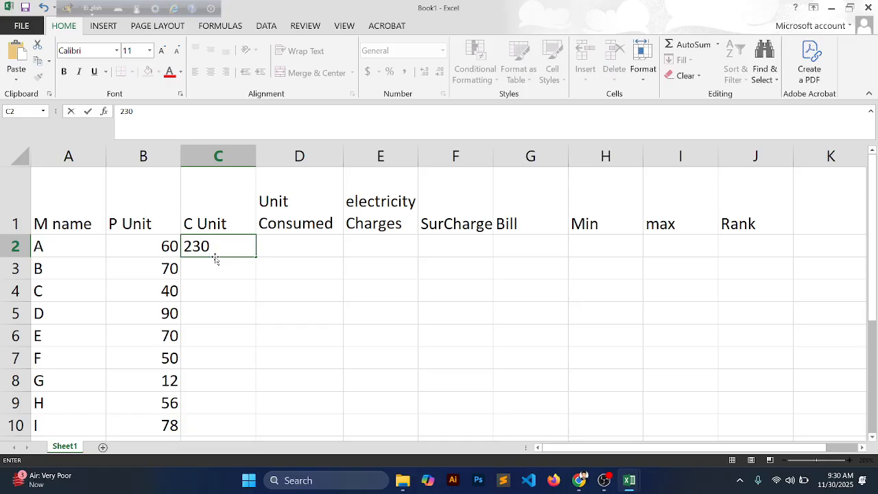
{"action": "key", "text": "Return"}
{"action": "type", "text": "250"}
{"action": "key", "text": "Return"}
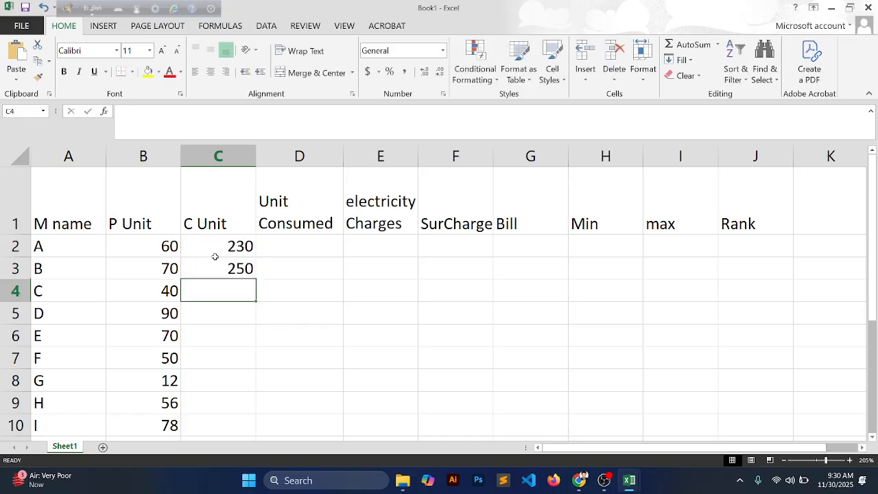
{"action": "type", "text": "180"}
{"action": "key", "text": "Return"}
- Enter the current unit values 320 and 450 in cells C5 and C6
{"action": "type", "text": "9"}
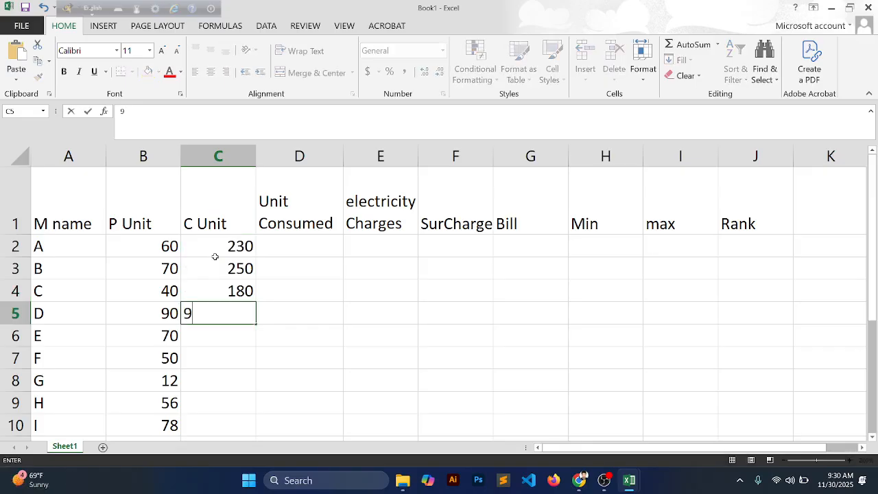
{"action": "key", "text": "BackSpace"}
{"action": "type", "text": "320"}
{"action": "key", "text": "Return"}
{"action": "type", "text": "45"}
{"action": "key", "text": "Return"}
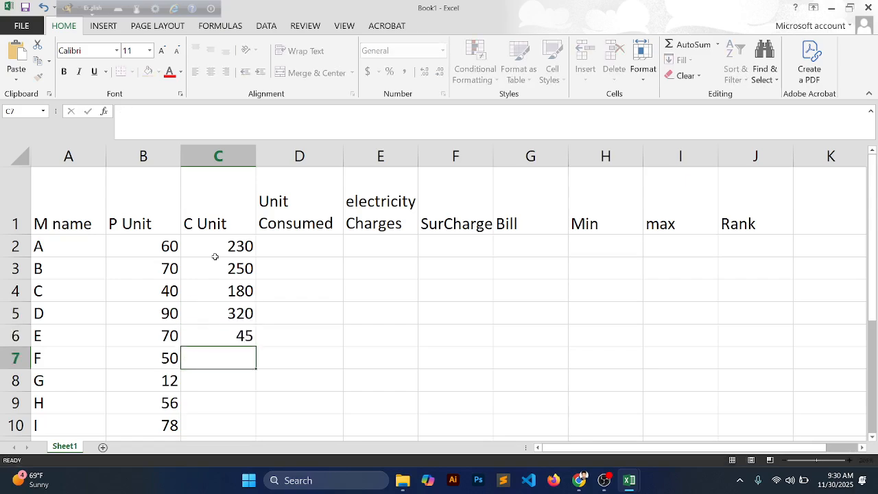
{"action": "key", "text": "Up"}
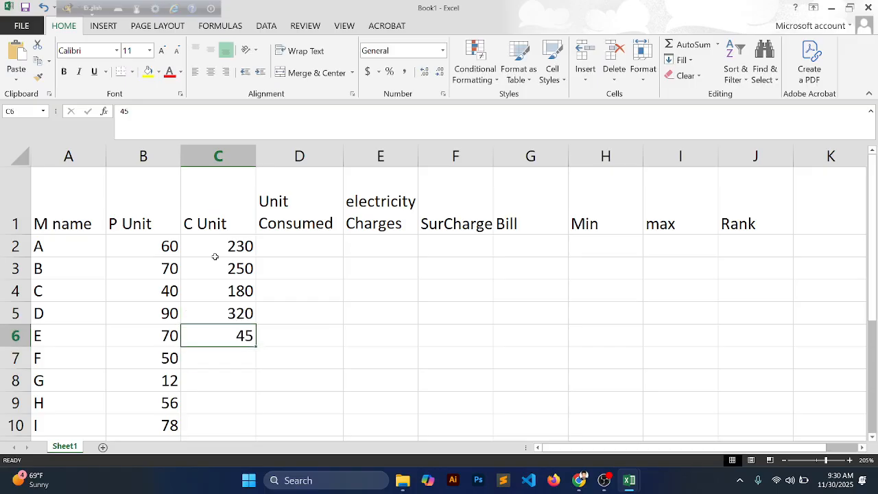
{"action": "type", "text": "0"}
{"action": "key", "text": "BackSpace"}
{"action": "type", "text": "450"}
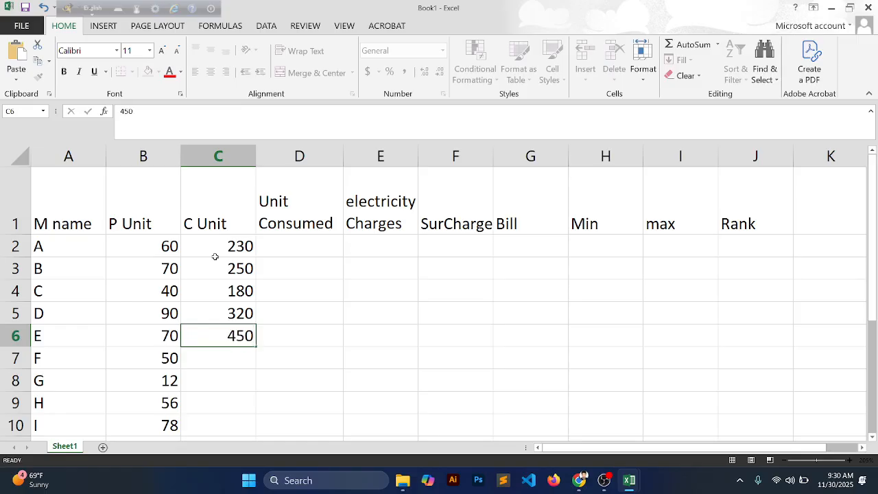
{"action": "key", "text": "Return"}
- Enter the current unit values 112, 36 and 150 in cells C7 to C9
{"action": "type", "text": "112"}
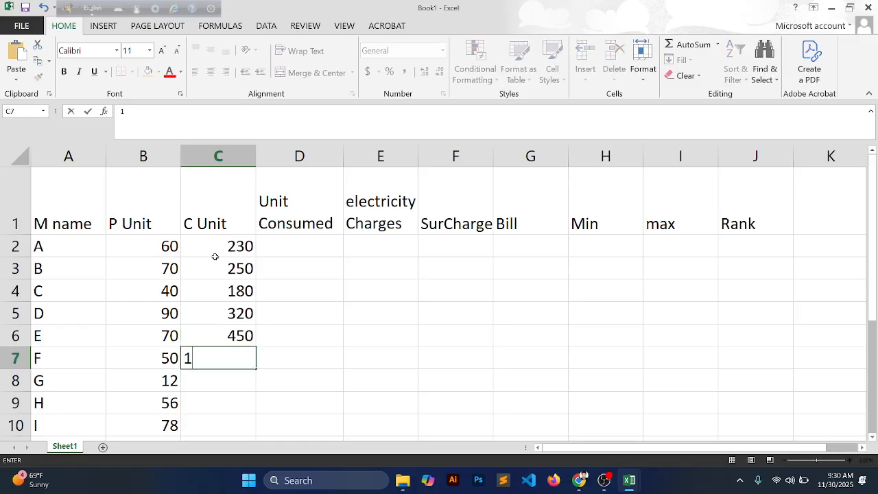
{"action": "key", "text": "Return"}
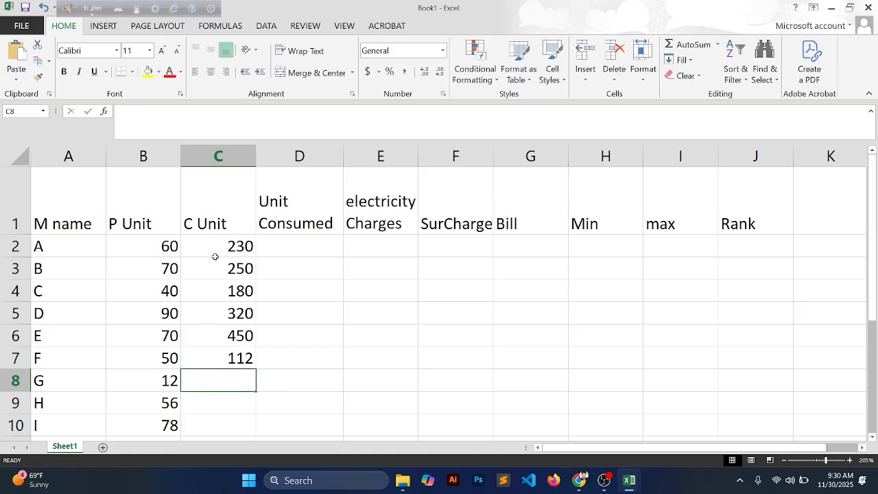
{"action": "type", "text": "36"}
{"action": "key", "text": "Return"}
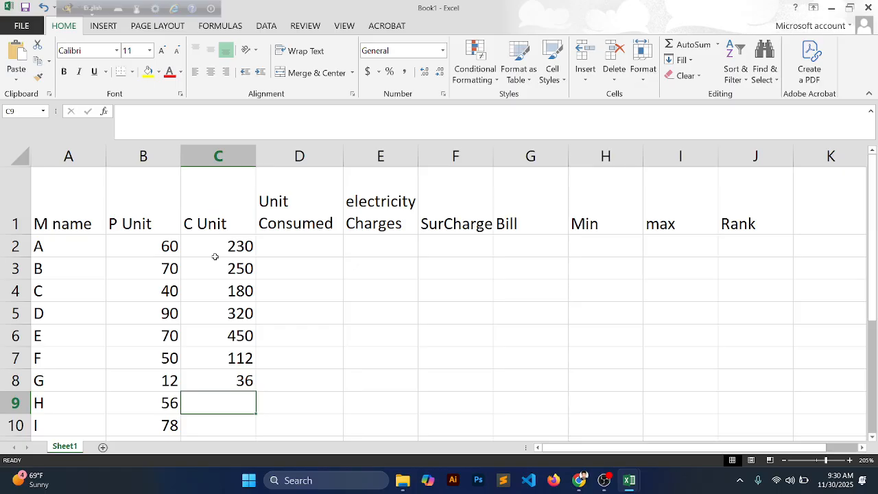
{"action": "type", "text": "1"}
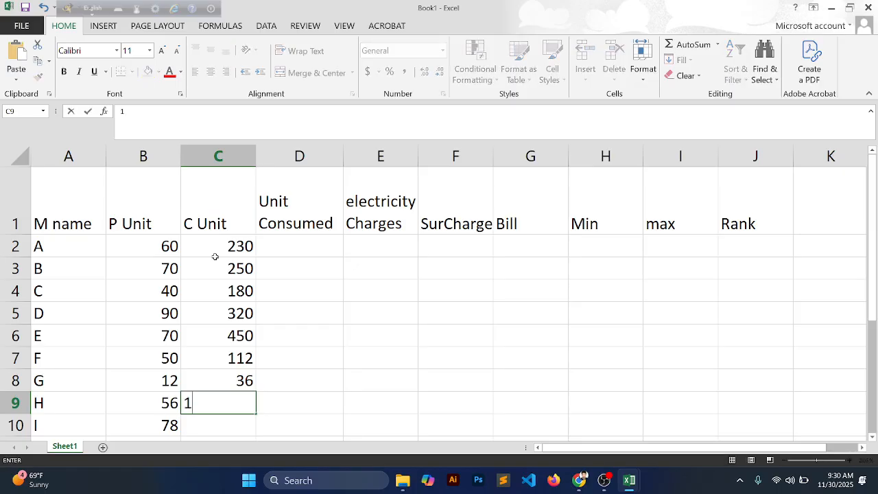
{"action": "type", "text": "50"}
{"action": "key", "text": "Return"}
- Enter the current unit values 180 and 223 in cells C10 and C11
{"action": "type", "text": "40"}
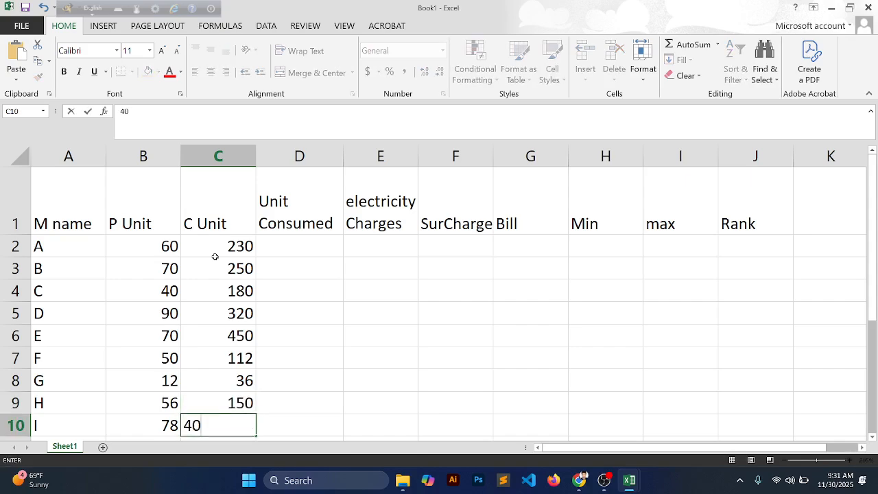
{"action": "key", "text": "Return"}
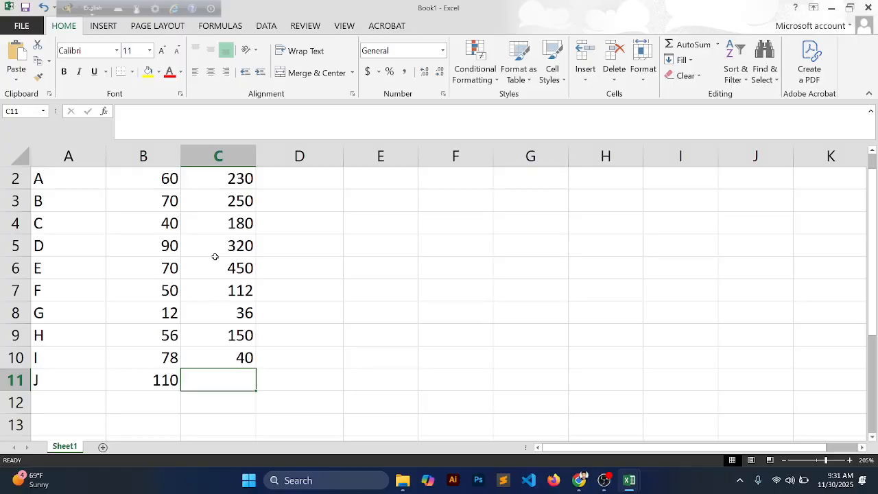
{"action": "type", "text": "223"}
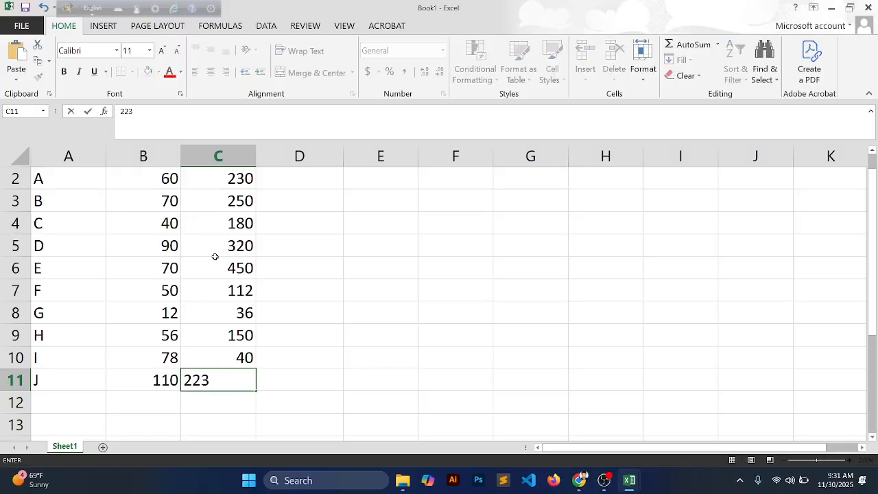
{"action": "key", "text": "Up"}
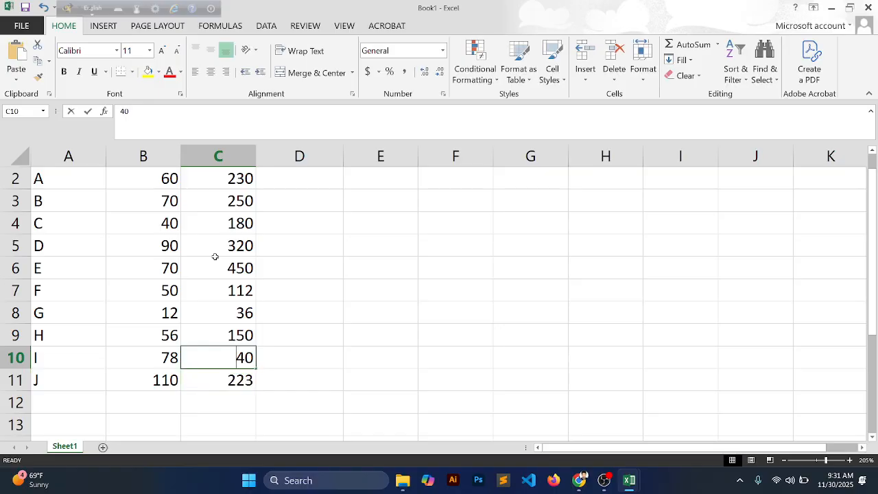
{"action": "type", "text": "17"}
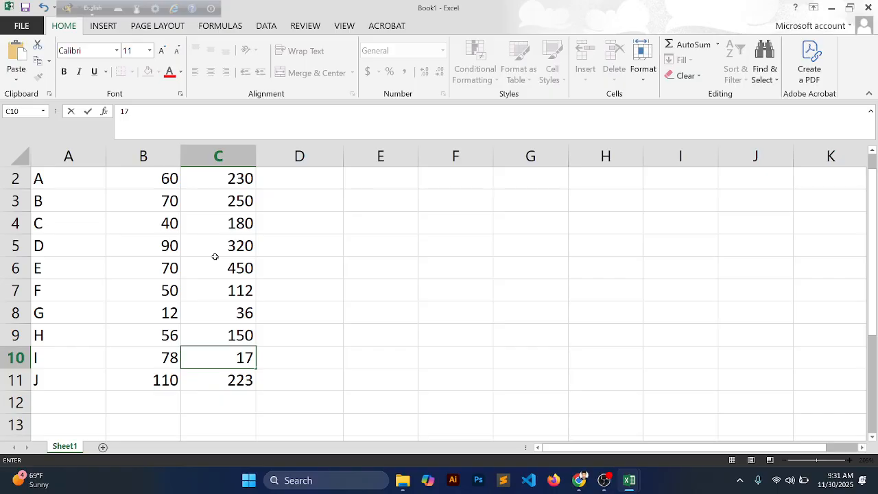
{"action": "key", "text": "BackSpace"}
{"action": "type", "text": "80"}
{"action": "key", "text": "Return"}
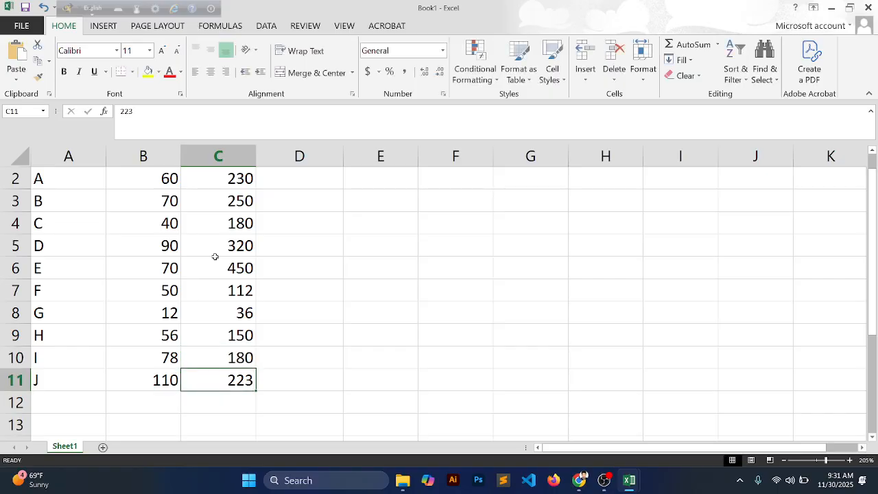
- Apply All Borders to the whole bill table, cells A1 to J11
{"action": "scroll", "coordinate": [215, 256], "scroll_direction": "up", "scroll_amount": 1}
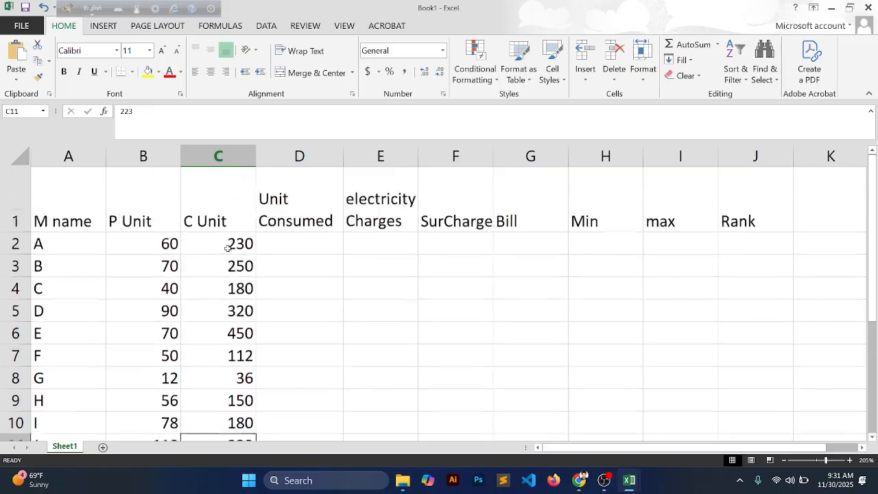
{"action": "left_click", "coordinate": [50, 192]}
{"action": "left_click_drag", "start_coordinate": [50, 193], "coordinate": [779, 375]}
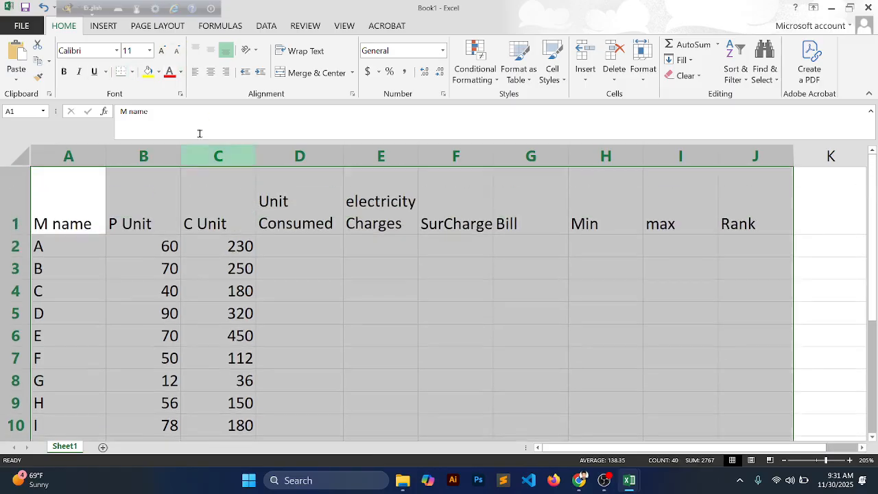
{"action": "left_click", "coordinate": [131, 75]}
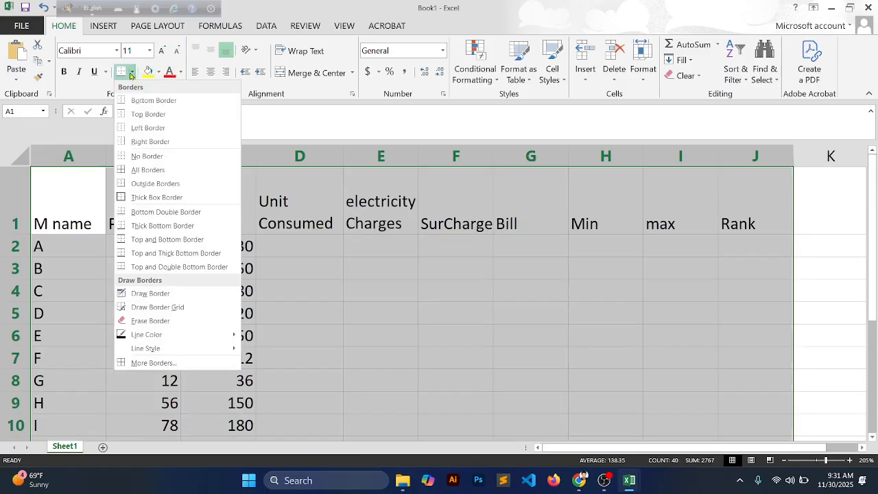
{"action": "left_click", "coordinate": [165, 177]}
{"action": "scroll", "coordinate": [372, 329], "scroll_direction": "down", "scroll_amount": 3}
{"action": "scroll", "coordinate": [374, 328], "scroll_direction": "up", "scroll_amount": 3}
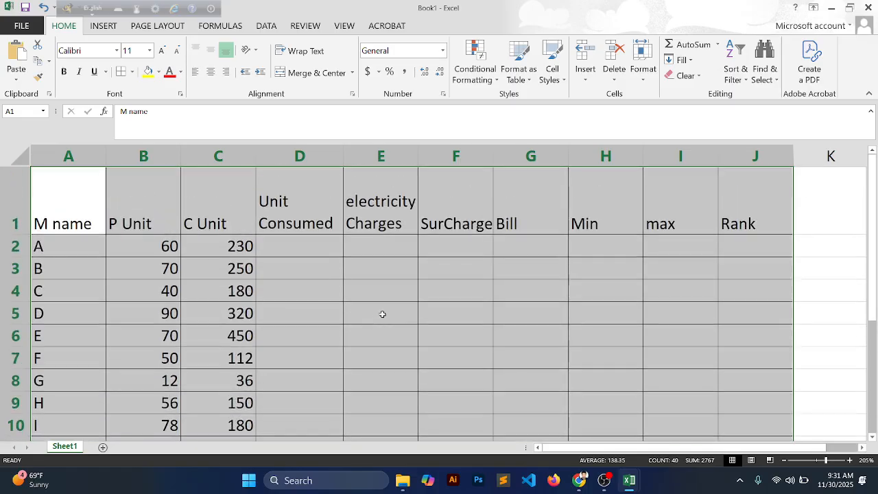
{"action": "scroll", "coordinate": [377, 318], "scroll_direction": "down", "scroll_amount": 2}
{"action": "left_click", "coordinate": [389, 311]}
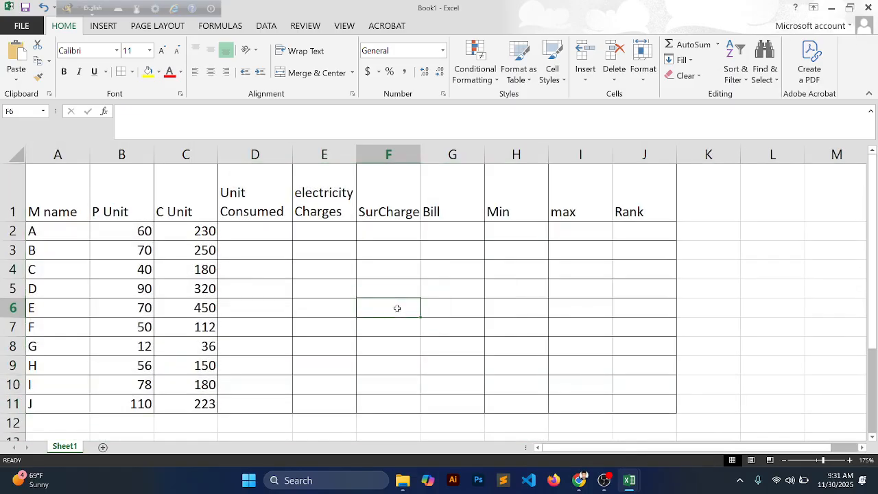
- Center the contents of cells A1 to J11 both horizontally and vertically
{"action": "left_click", "coordinate": [248, 237]}
{"action": "left_click_drag", "start_coordinate": [48, 174], "coordinate": [642, 399]}
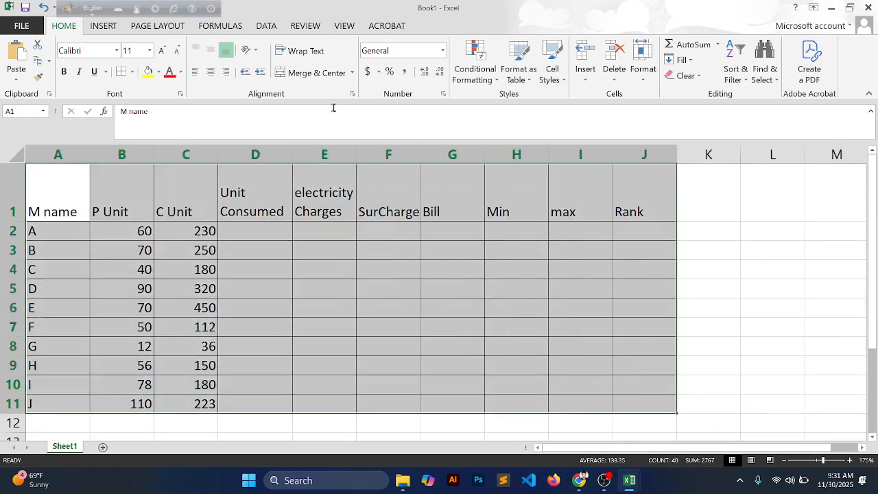
{"action": "left_click", "coordinate": [211, 71]}
{"action": "left_click", "coordinate": [211, 55]}
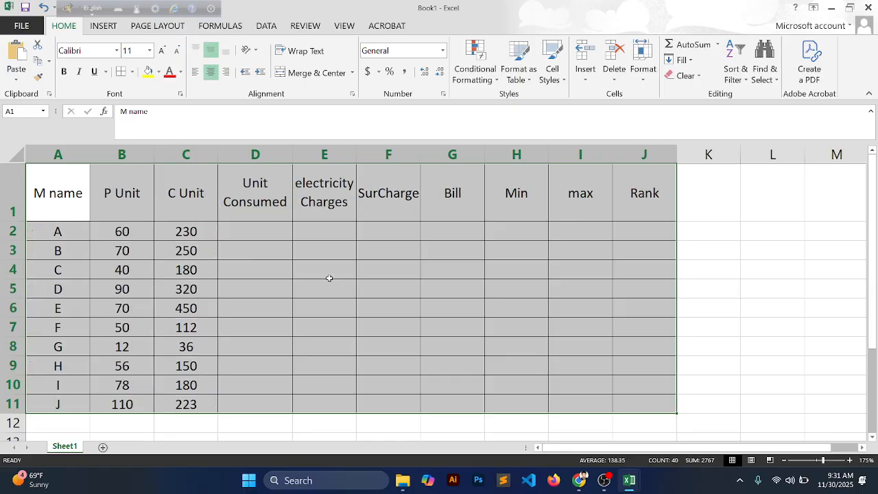
{"action": "left_click", "coordinate": [328, 276]}
- Calculate the first meter's consumed units in cell D2 with the formula =C2-B2
{"action": "left_click", "coordinate": [264, 237]}
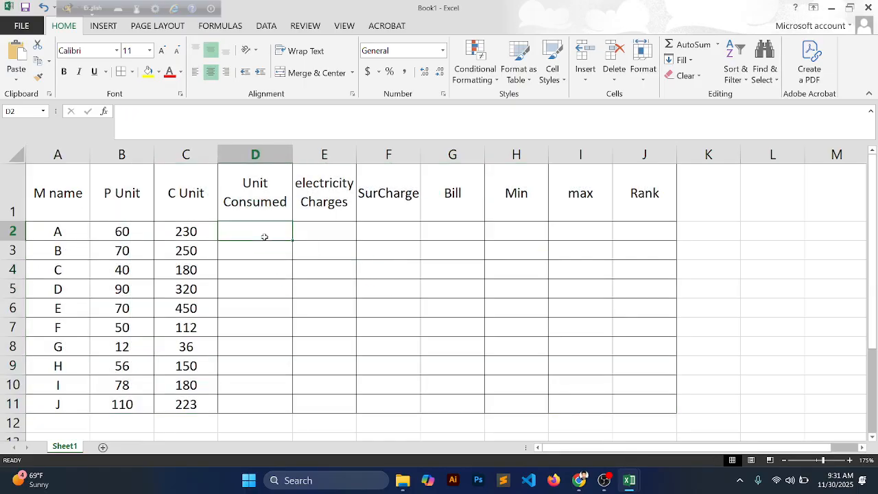
{"action": "scroll", "coordinate": [377, 272], "scroll_direction": "down", "scroll_amount": 2}
{"action": "scroll", "coordinate": [379, 279], "scroll_direction": "up", "scroll_amount": 1}
{"action": "scroll", "coordinate": [414, 323], "scroll_direction": "down", "scroll_amount": 2}
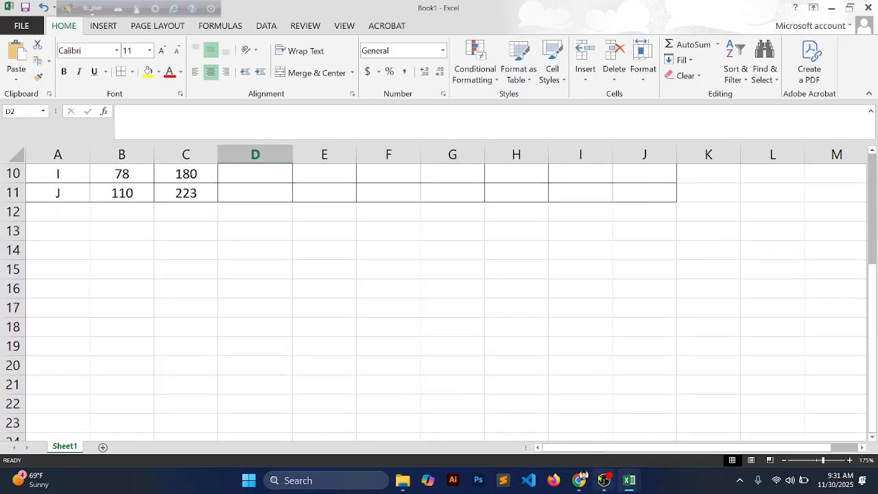
{"action": "scroll", "coordinate": [581, 408], "scroll_direction": "up", "scroll_amount": 3}
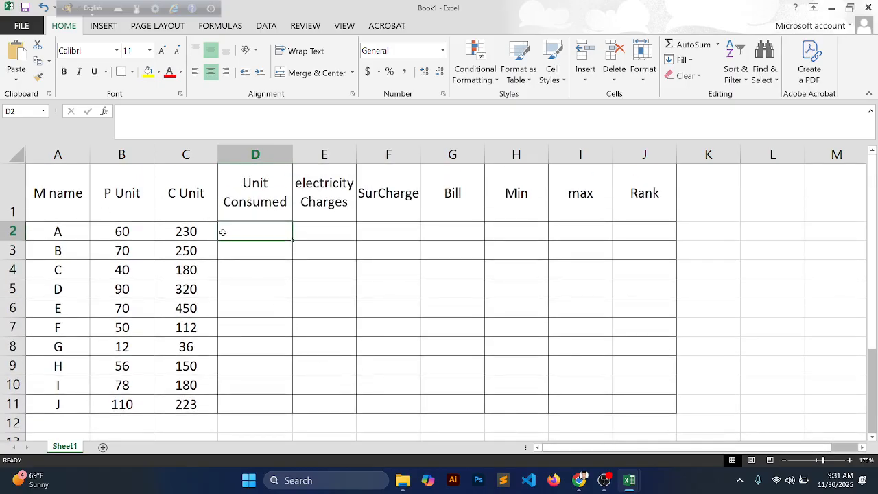
{"action": "type", "text": "="}
{"action": "key", "text": "BackSpace"}
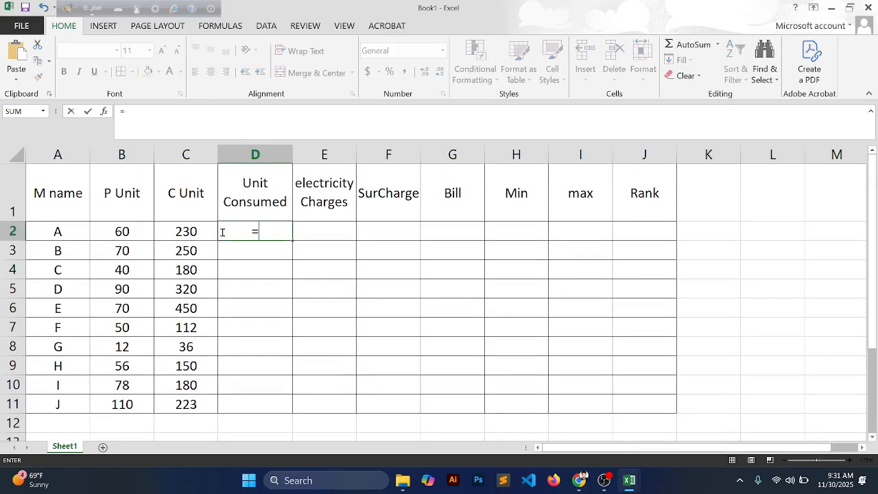
{"action": "left_click", "coordinate": [197, 232]}
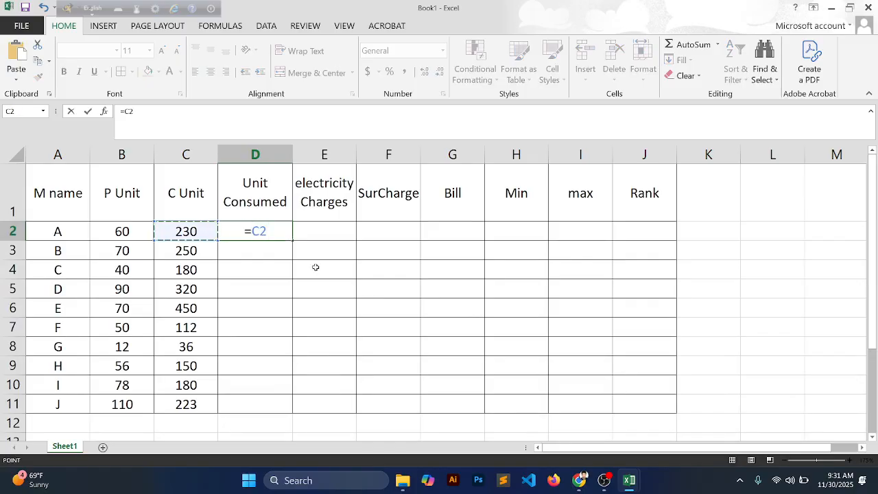
{"action": "type", "text": "-"}
{"action": "left_click", "coordinate": [104, 231]}
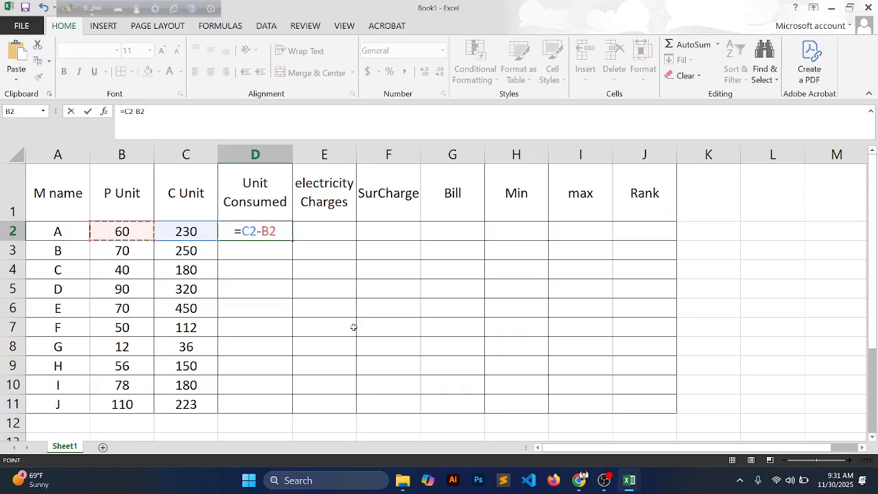
{"action": "key", "text": "Return"}
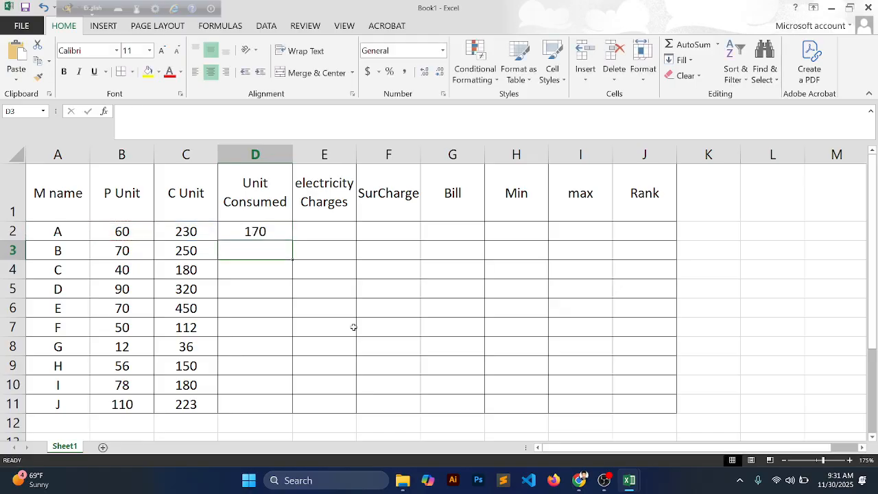
- Fill the Unit Consumed formula from D2 down to D11 and check the copied formula in cell D6
{"action": "left_click", "coordinate": [264, 234]}
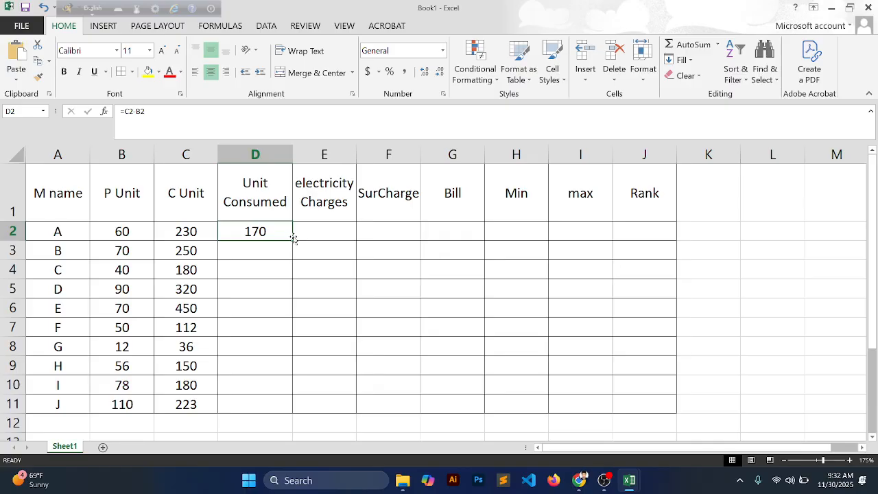
{"action": "left_click_drag", "start_coordinate": [293, 241], "coordinate": [290, 412]}
{"action": "left_click", "coordinate": [264, 309]}
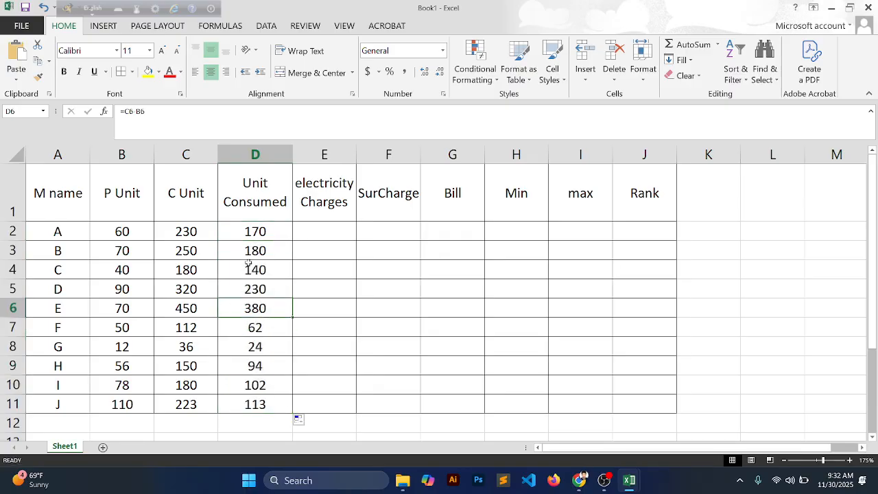
{"action": "left_click", "coordinate": [272, 234]}
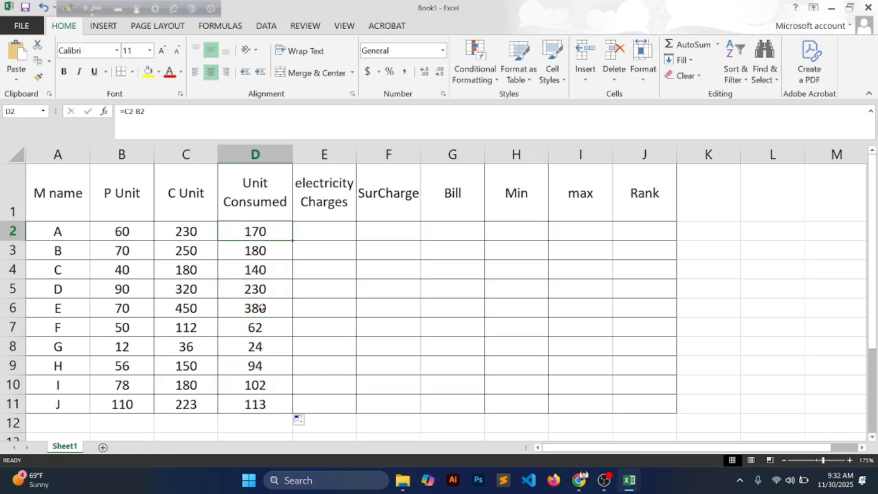
{"action": "left_click", "coordinate": [262, 309]}
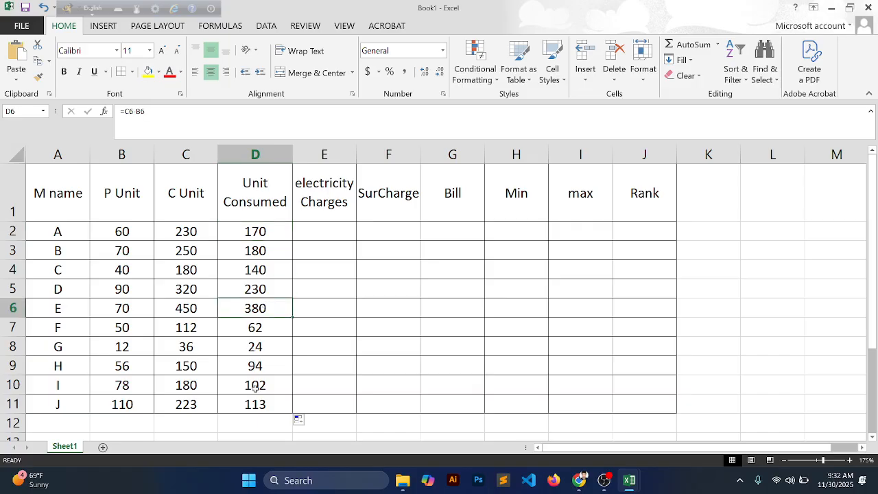
- Select cell E2 and switch to the job sheet PDF in Chrome to read the electricity charges rule in the Specification Sheet
{"action": "left_click", "coordinate": [338, 228]}
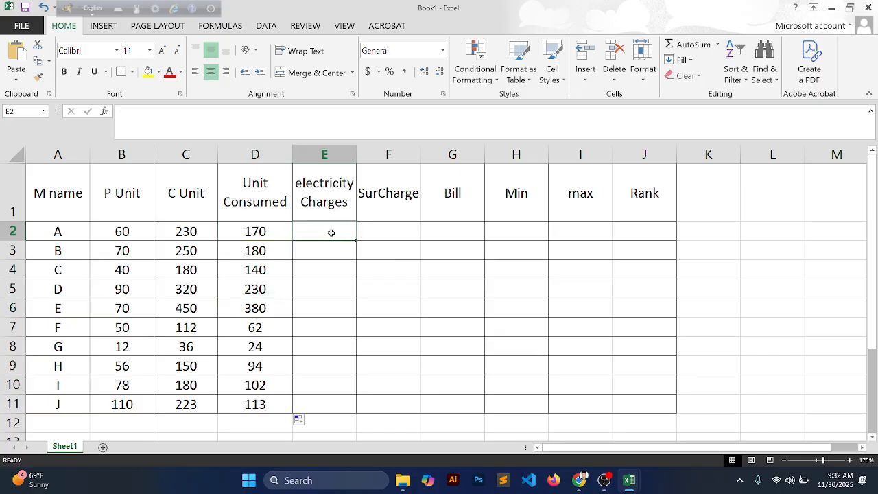
{"action": "scroll", "coordinate": [332, 233], "scroll_direction": "down", "scroll_amount": 1}
{"action": "left_click", "coordinate": [591, 482]}
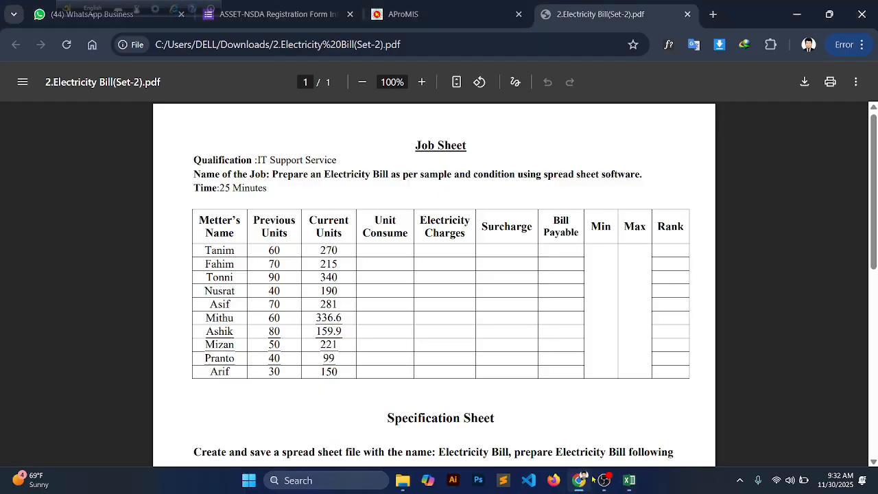
{"action": "scroll", "coordinate": [560, 350], "scroll_direction": "down", "scroll_amount": 3}
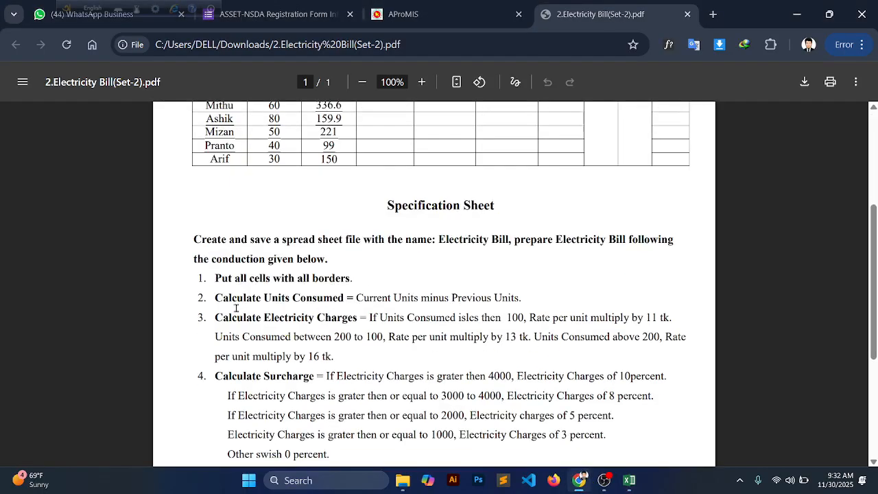
- Copy the Calculate Electricity Charges rule from the Specification Sheet and switch to the Book1 workbook in Excel
{"action": "left_click_drag", "start_coordinate": [218, 312], "coordinate": [344, 352]}
{"action": "key", "text": "ctrl+c"}
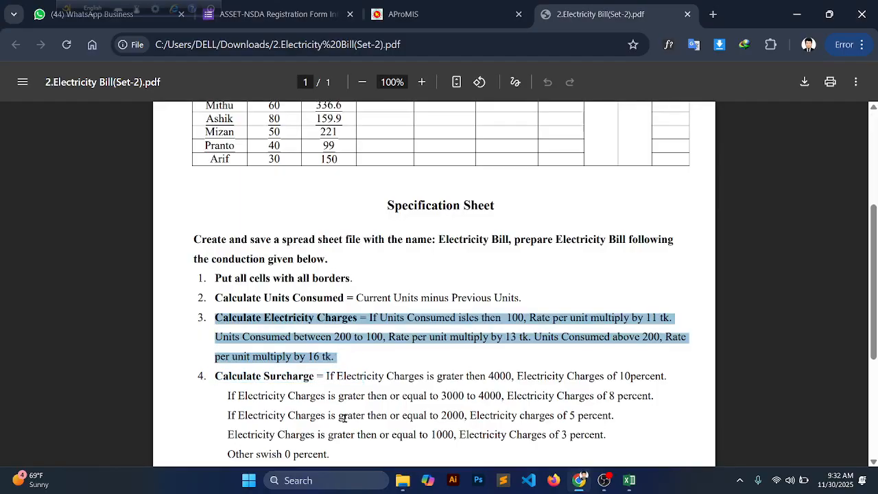
{"action": "mouse_move", "coordinate": [621, 481]}
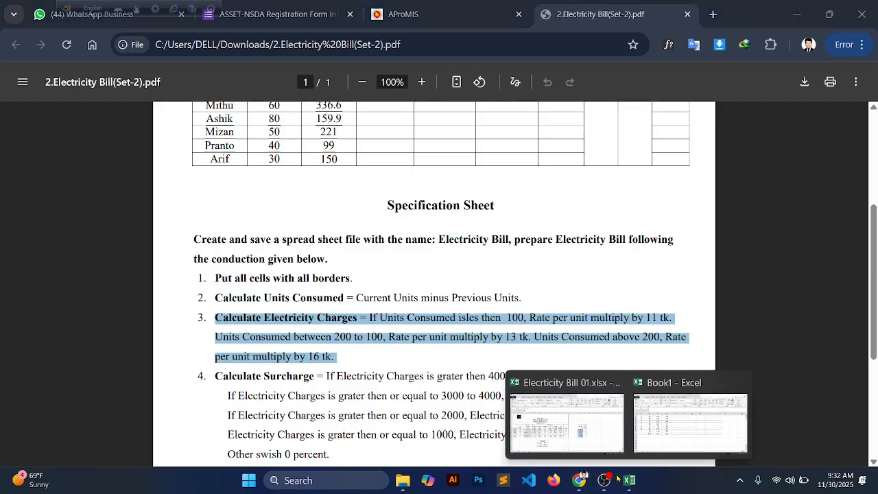
{"action": "left_click", "coordinate": [655, 430]}
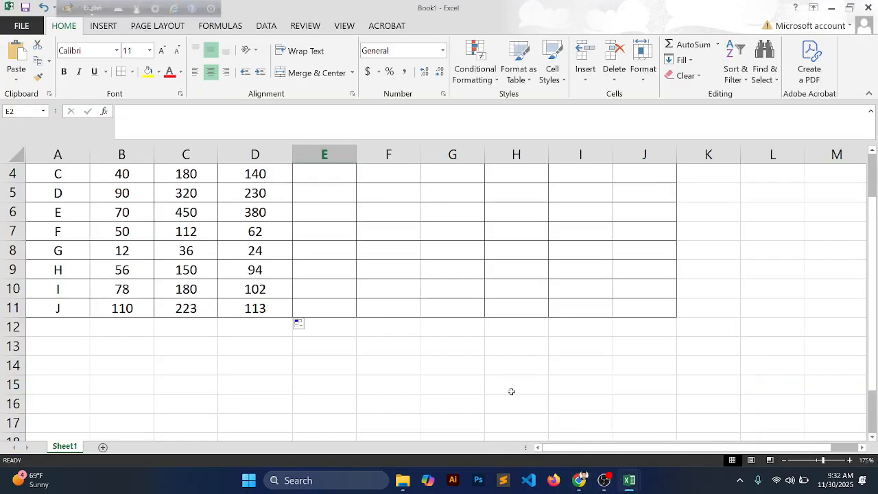
- Merge and center cells A12 to L15 below the table and paste the copied electricity charges rule into them
{"action": "scroll", "coordinate": [511, 392], "scroll_direction": "down", "scroll_amount": 2}
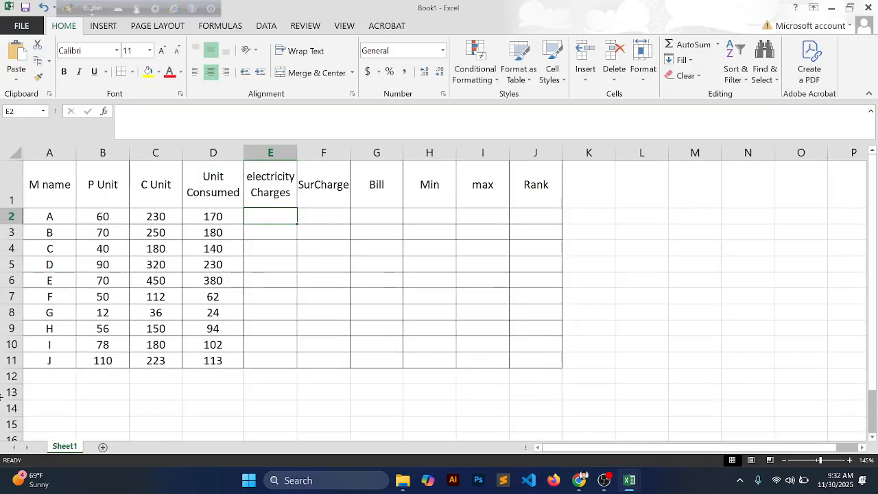
{"action": "left_click_drag", "start_coordinate": [52, 379], "coordinate": [643, 418]}
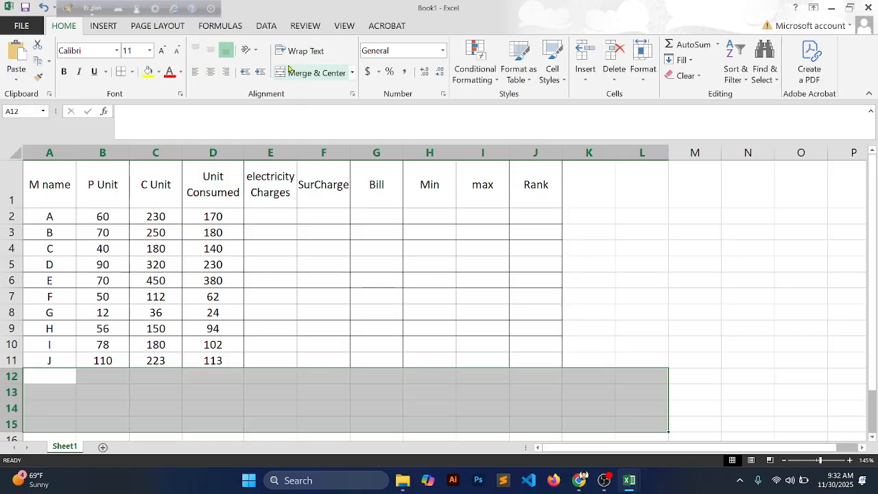
{"action": "left_click", "coordinate": [312, 72]}
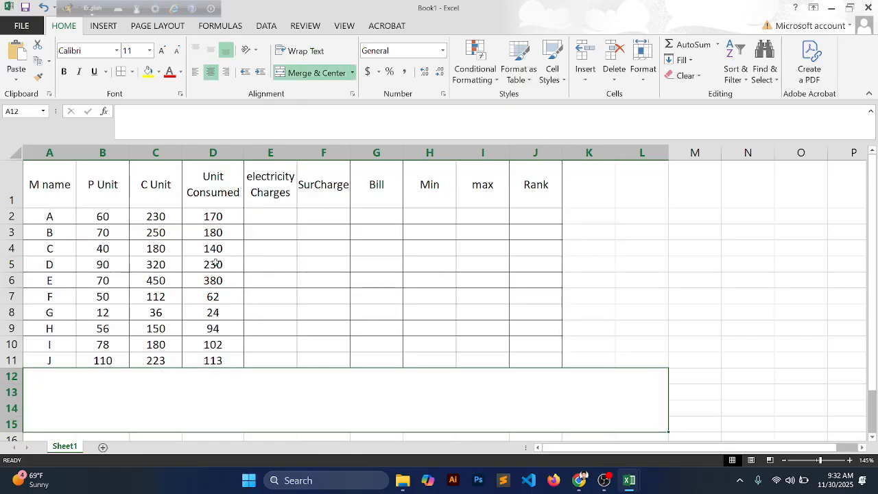
{"action": "double_click", "coordinate": [162, 399]}
{"action": "key", "text": "ctrl+v"}
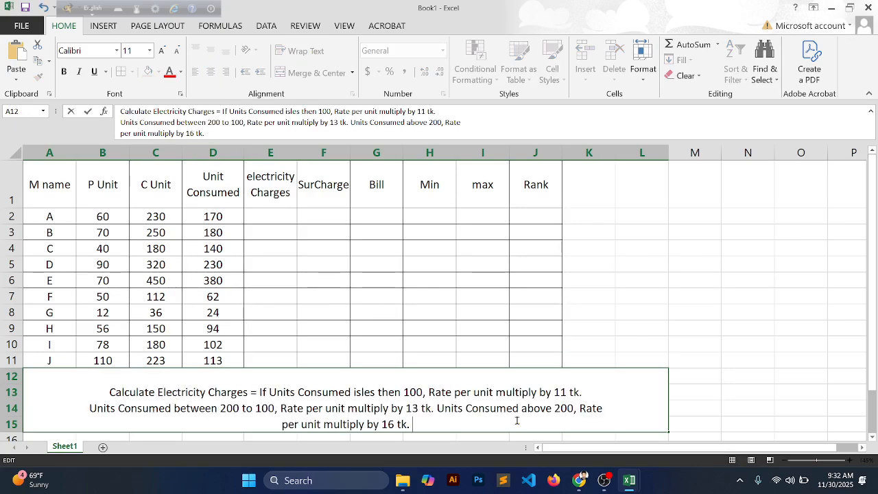
- Try to space out the pasted rule with line breaks after "11 tk." and before "Rate" following "above 200,"
{"action": "left_click", "coordinate": [588, 392]}
{"action": "key", "text": "alt+Return"}
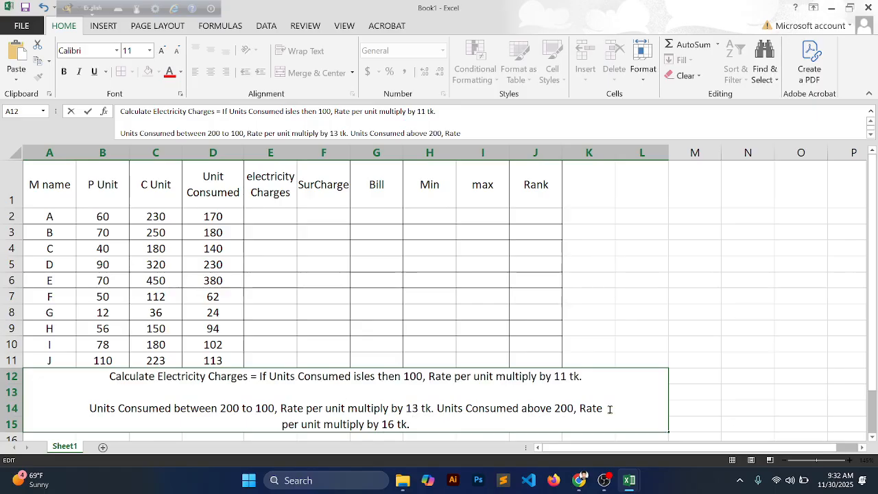
{"action": "left_click", "coordinate": [580, 408]}
{"action": "key", "text": "alt+Return"}
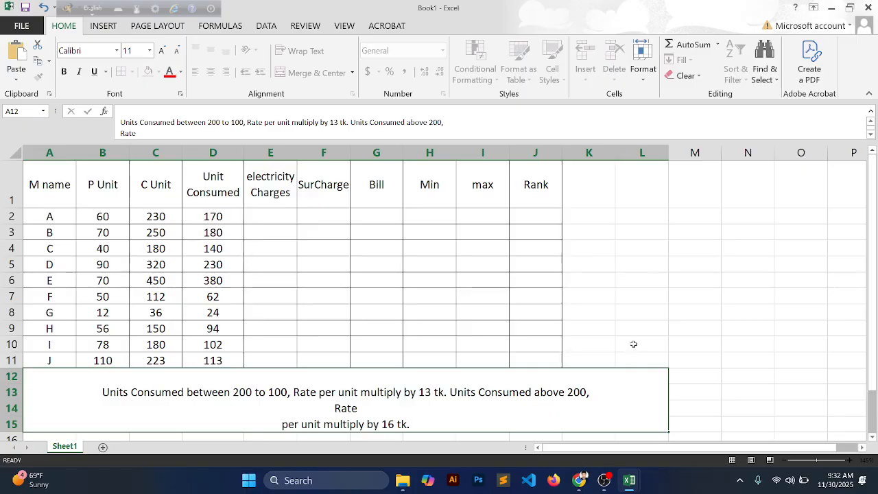
{"action": "left_click", "coordinate": [634, 344]}
{"action": "left_click", "coordinate": [393, 386]}
{"action": "double_click", "coordinate": [378, 391]}
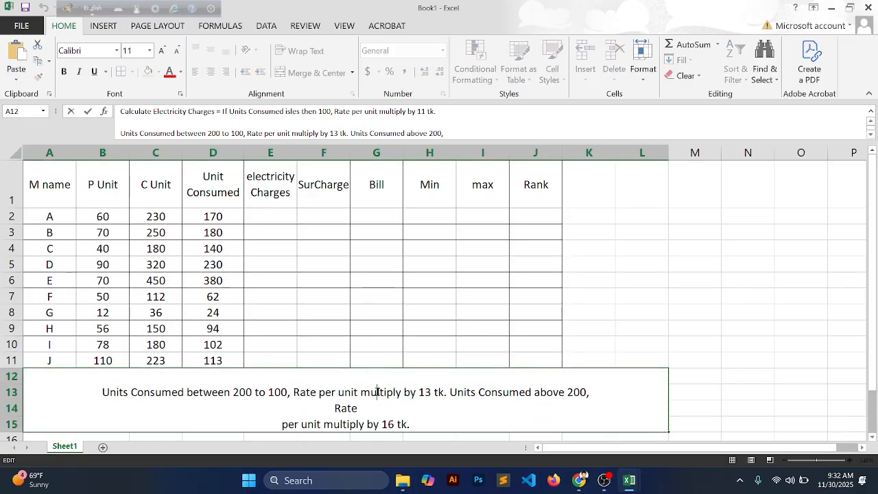
{"action": "left_click", "coordinate": [582, 347]}
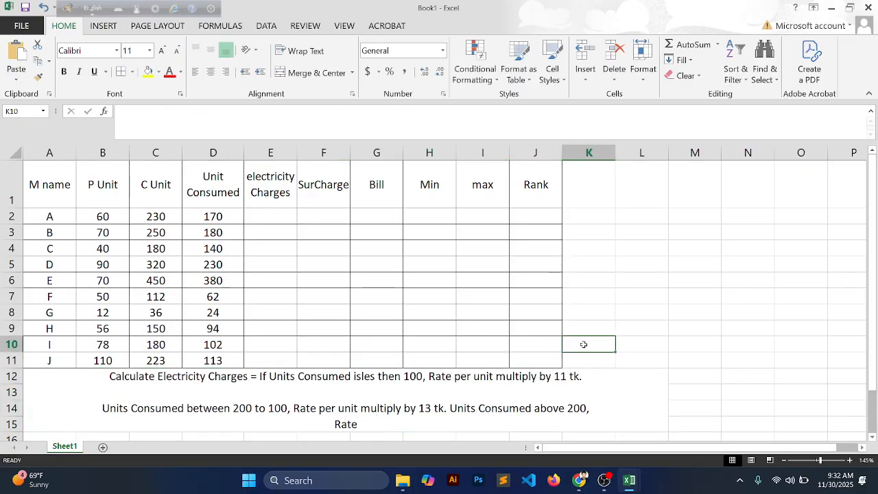
- Remove the extra line breaks after "11 tk." and before "Rate" from the rule in the merged cell
{"action": "scroll", "coordinate": [684, 336], "scroll_direction": "down", "scroll_amount": 1}
{"action": "scroll", "coordinate": [684, 336], "scroll_direction": "up", "scroll_amount": 1}
{"action": "left_click", "coordinate": [290, 412]}
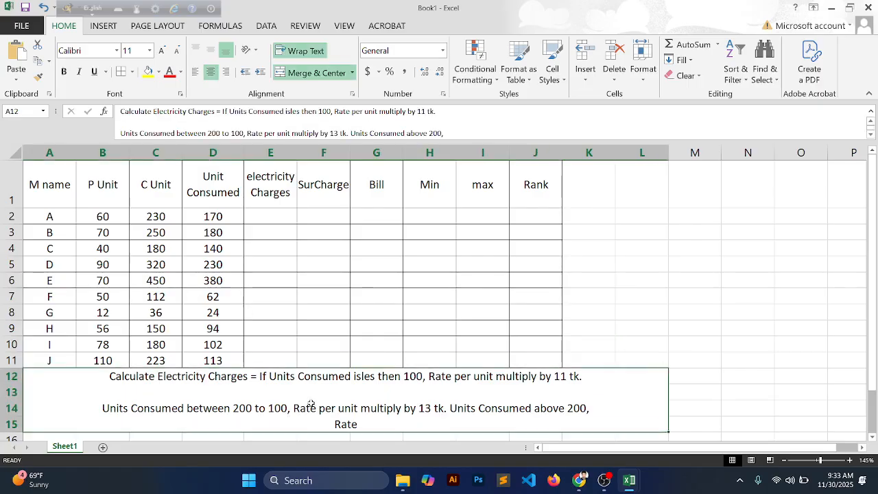
{"action": "double_click", "coordinate": [411, 408]}
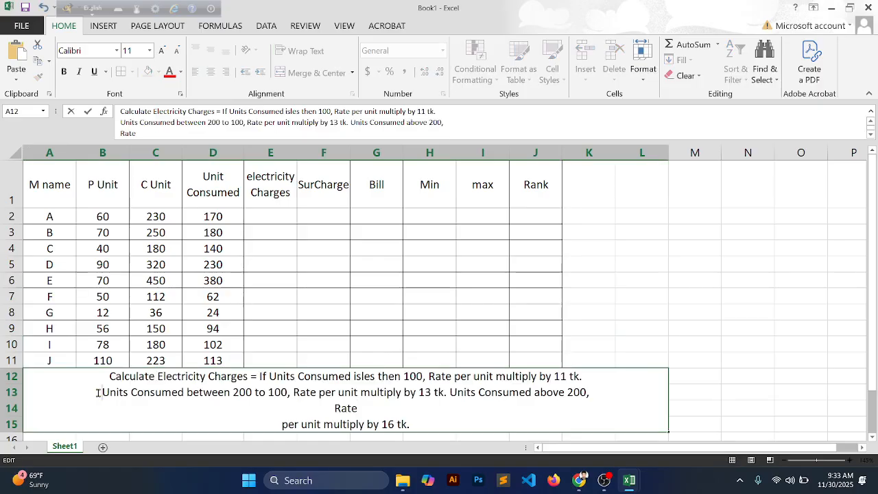
{"action": "left_click", "coordinate": [679, 293]}
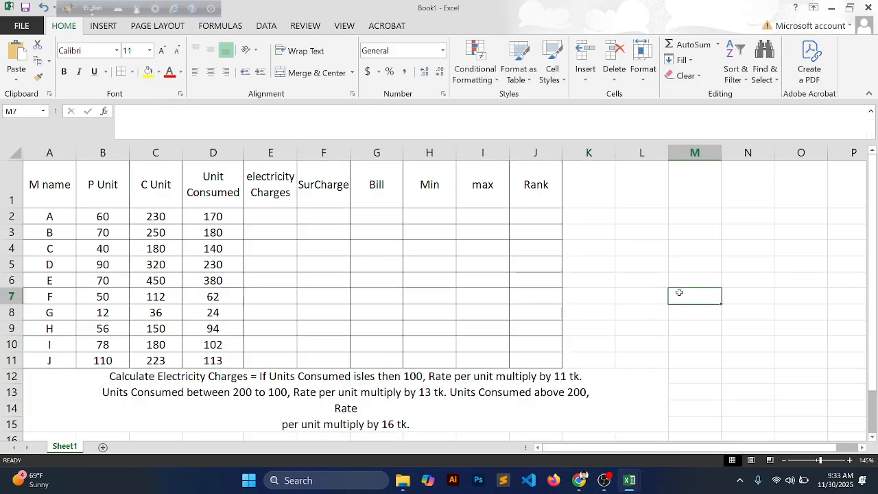
{"action": "double_click", "coordinate": [364, 412]}
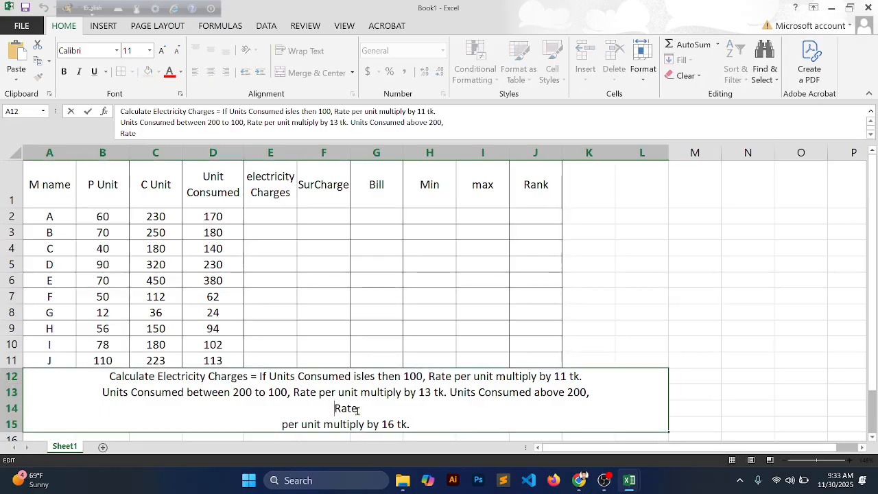
{"action": "key", "text": "BackSpace"}
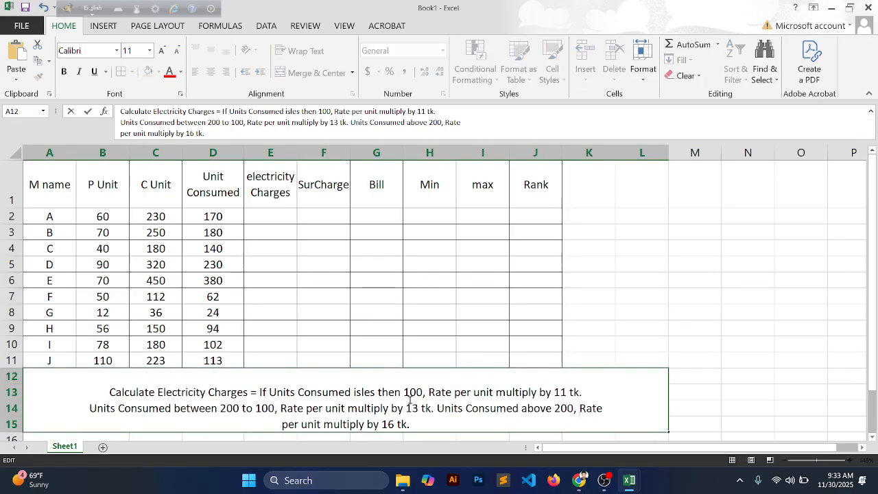
{"action": "left_click", "coordinate": [621, 312]}
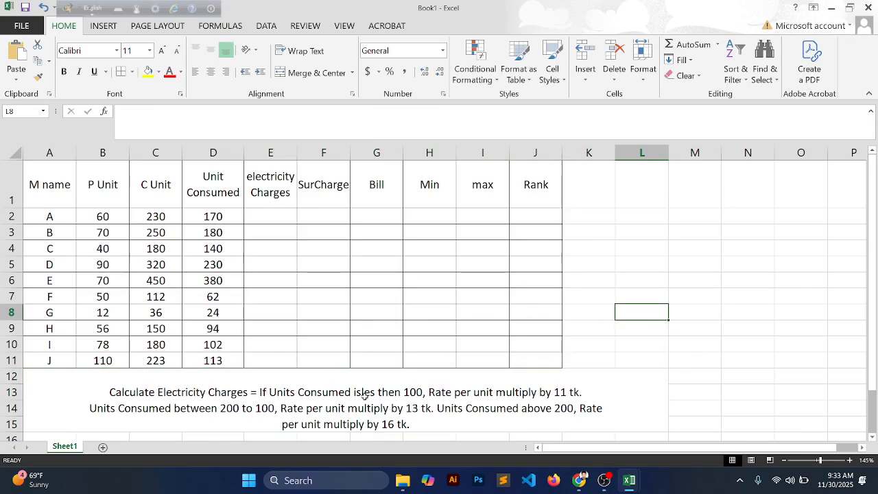
- Start the Electricity Charges formula in cell E2 as =if(D2>100,11*D2, leaving the false argument open
{"action": "left_click", "coordinate": [266, 215]}
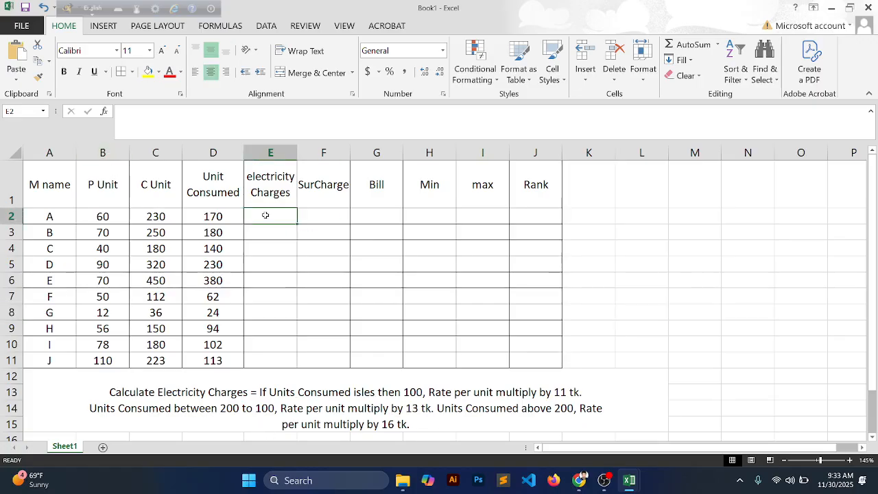
{"action": "type", "text": "=if"}
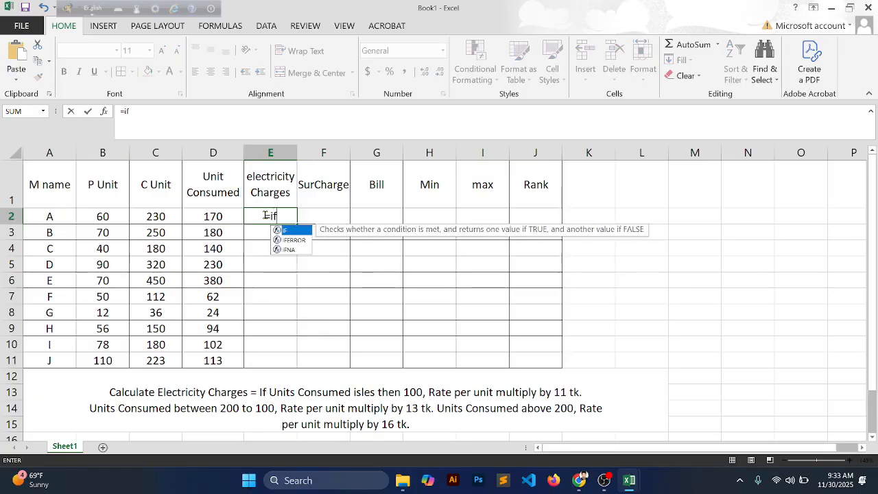
{"action": "type", "text": "("}
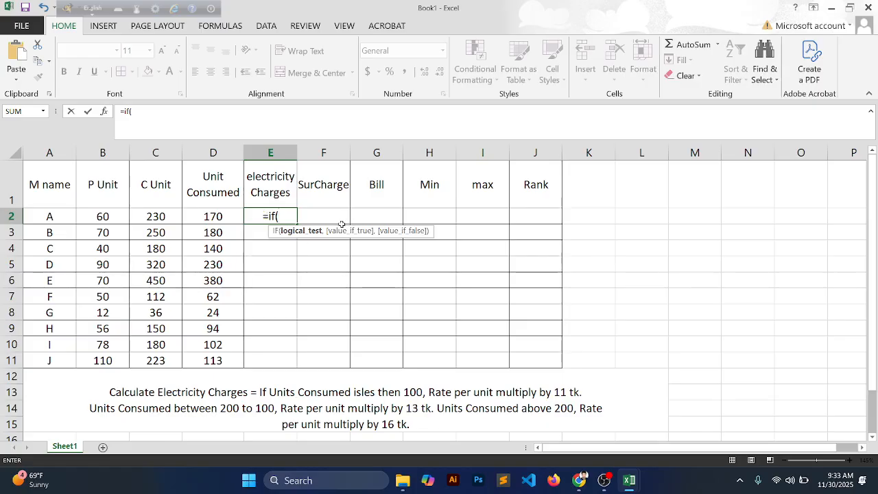
{"action": "left_click", "coordinate": [236, 218]}
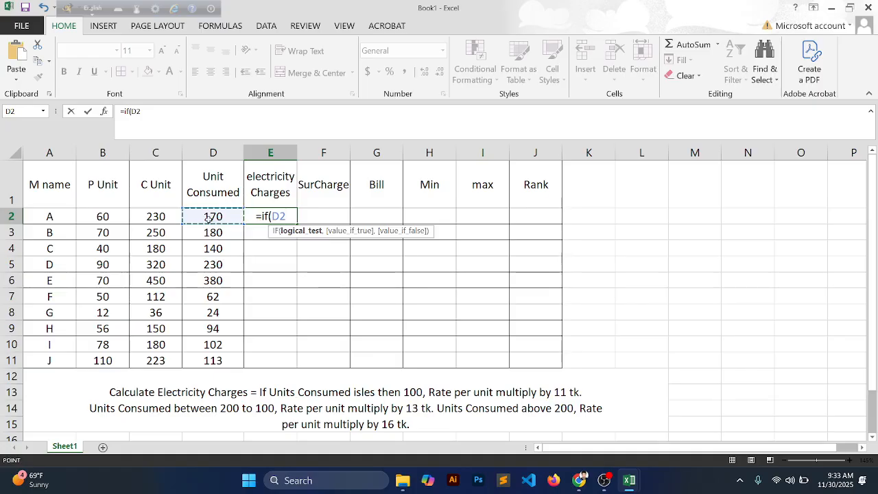
{"action": "type", "text": ">100"}
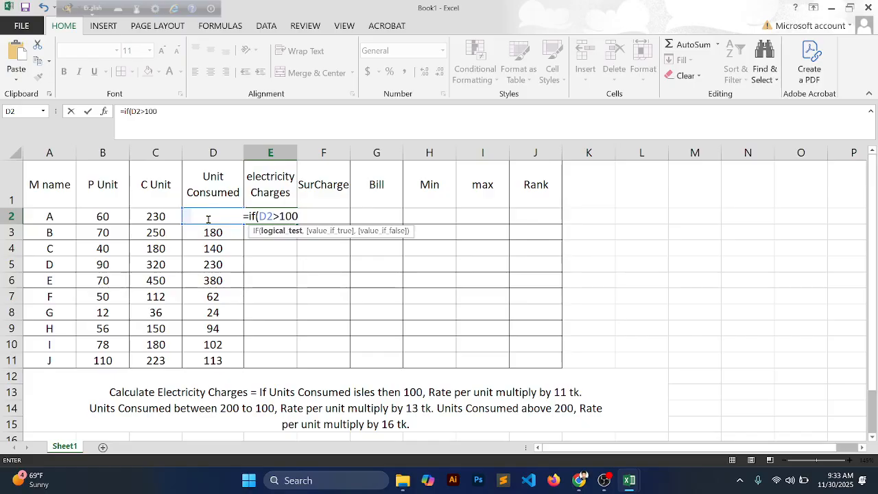
{"action": "type", "text": ","}
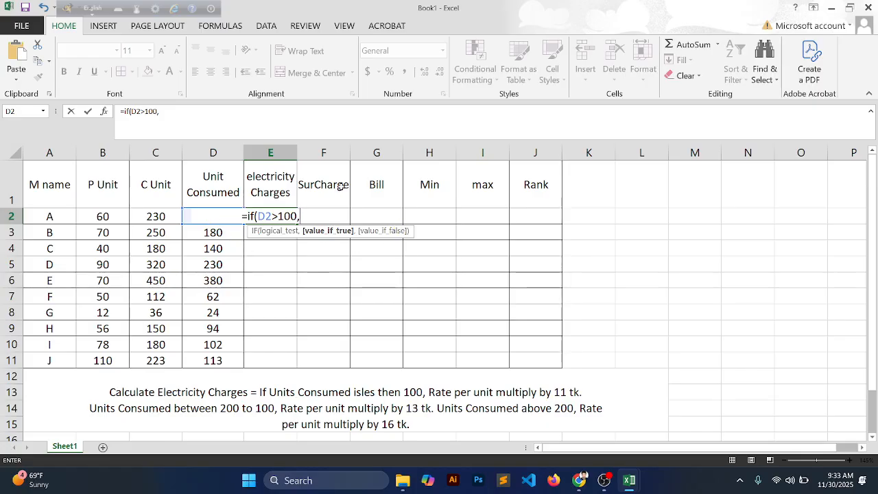
{"action": "type", "text": "11"}
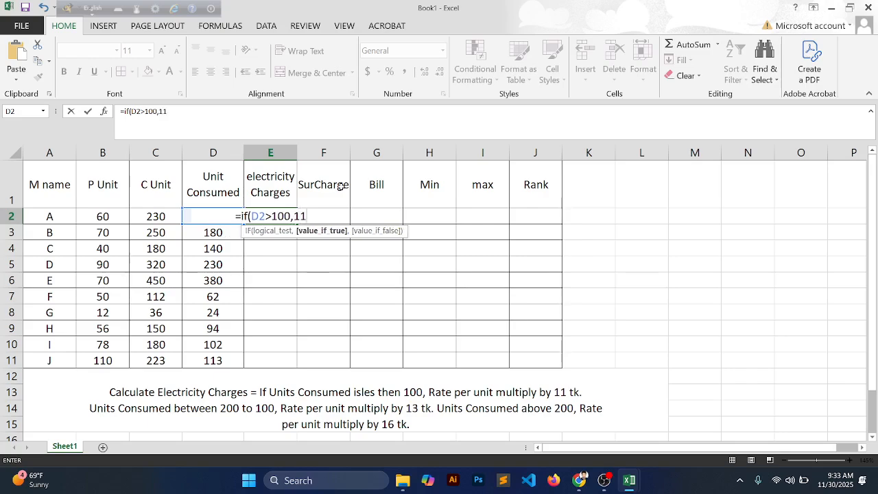
{"action": "type", "text": "*"}
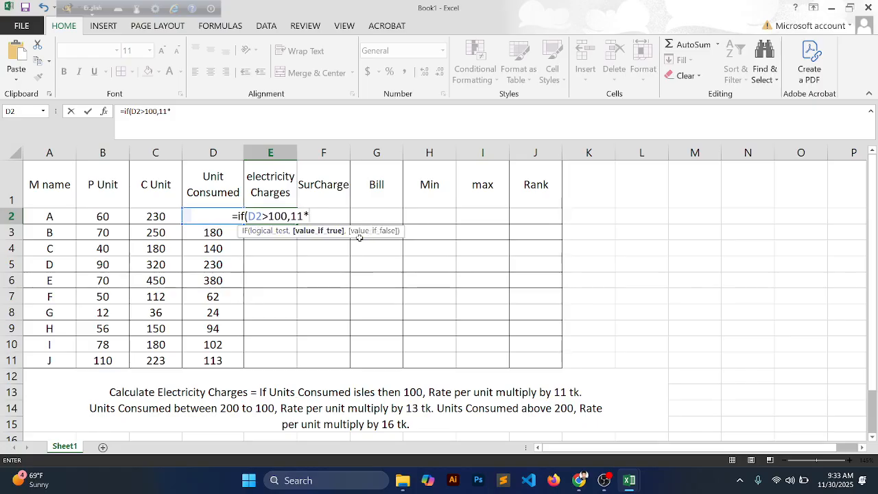
{"action": "type", "text": "D"}
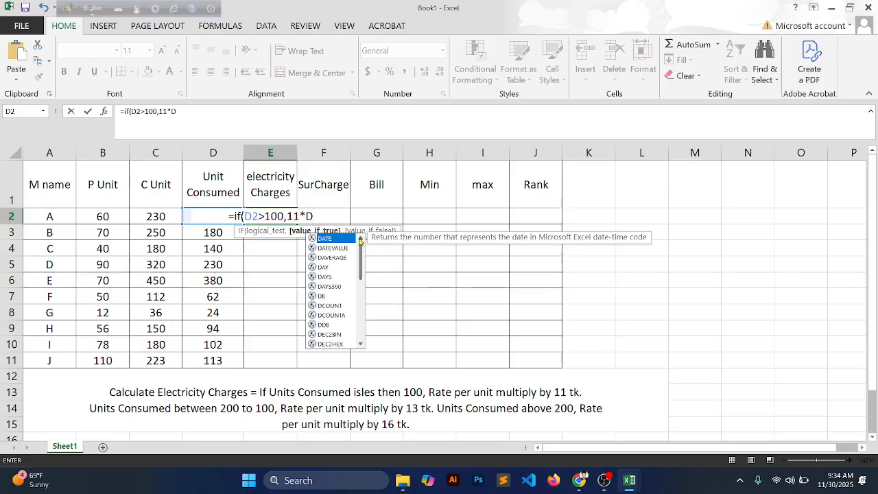
{"action": "type", "text": "2"}
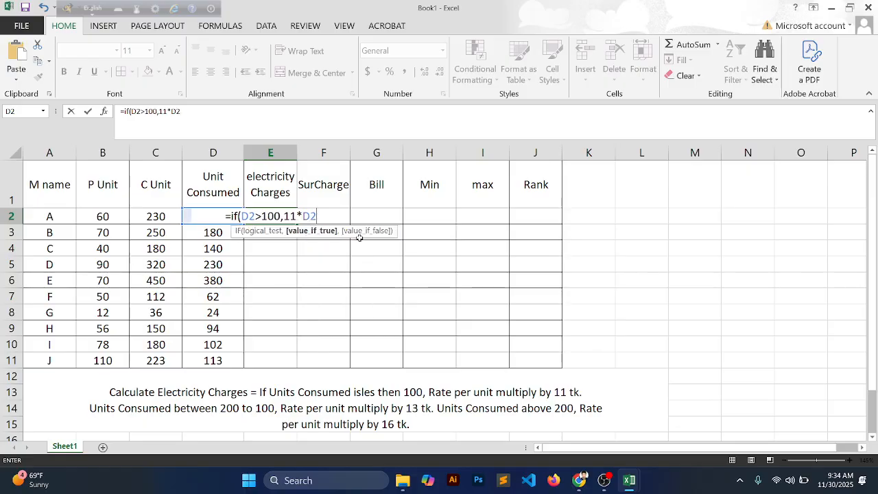
{"action": "type", "text": ","}
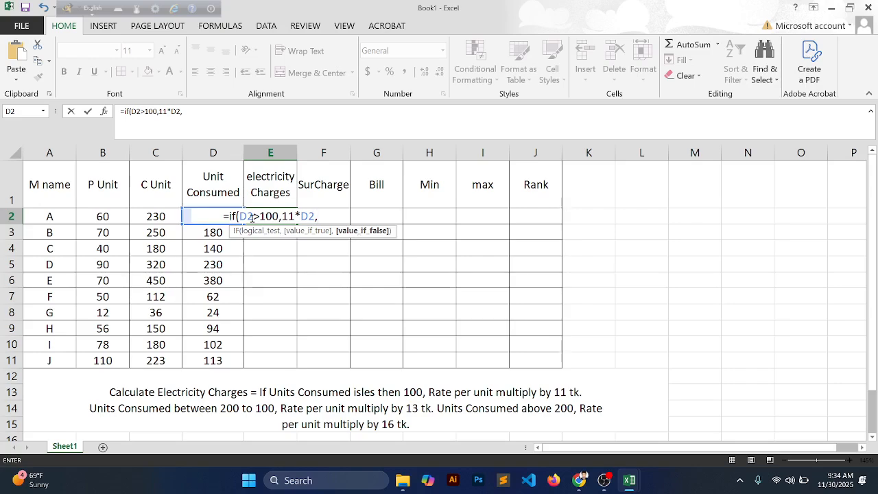
- Correct the first logical test of the E2 formula to D2<100
{"action": "left_click", "coordinate": [261, 217]}
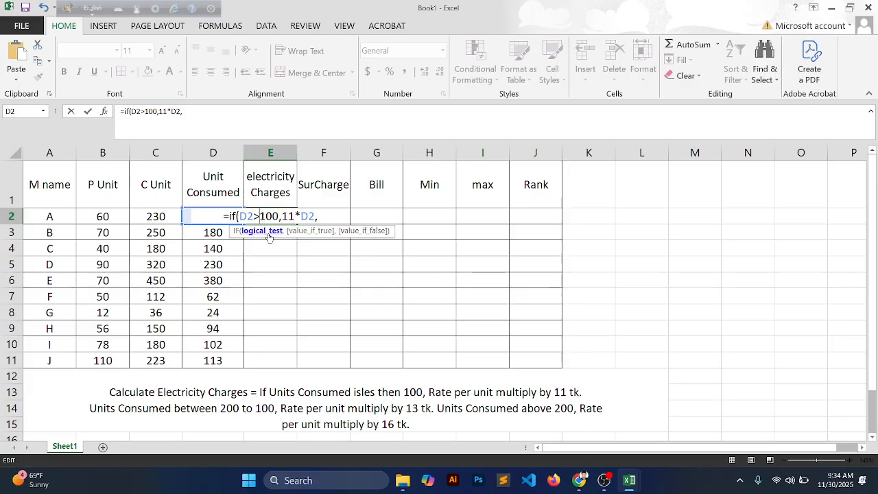
{"action": "key", "text": "BackSpace"}
{"action": "type", "text": "<"}
- Extend the E2 formula with a nested second condition, if(D2>100,13*D2, leaving its false argument open
{"action": "left_click", "coordinate": [319, 217]}
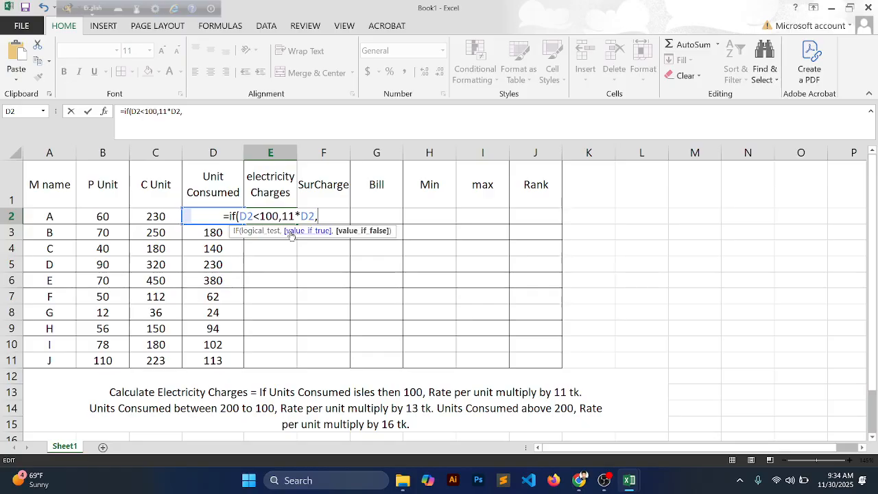
{"action": "type", "text": "if"}
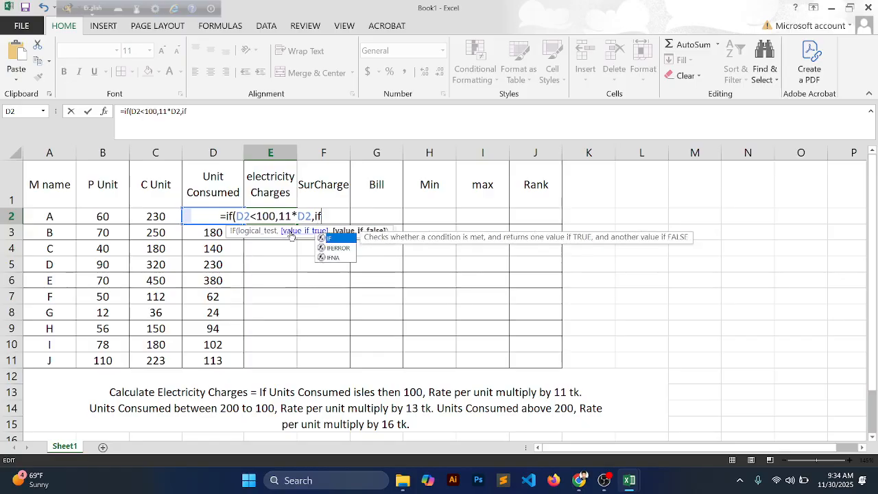
{"action": "type", "text": "("}
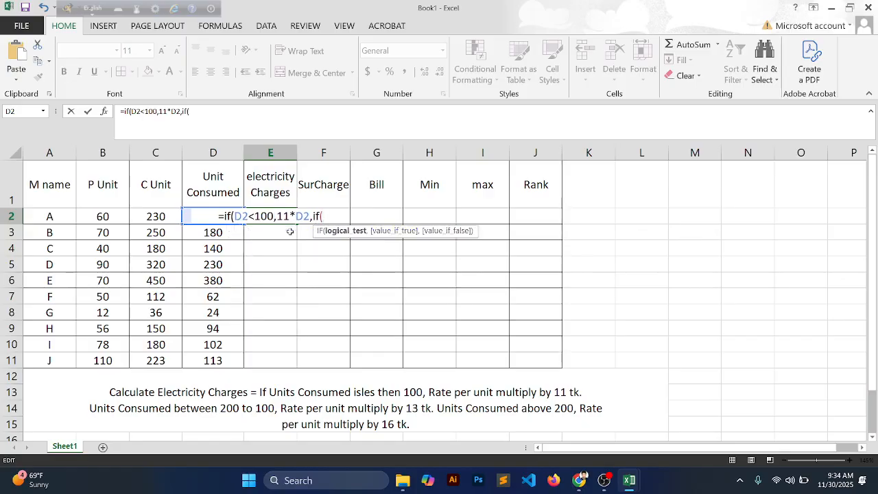
{"action": "type", "text": "D2"}
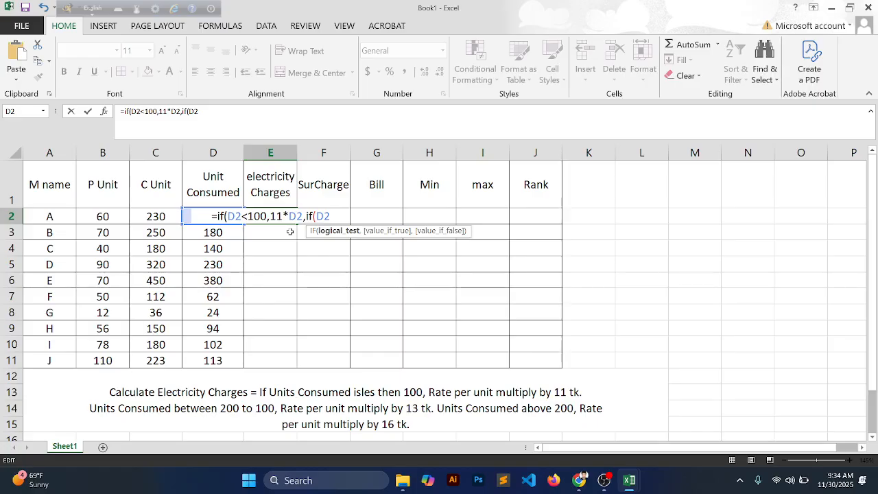
{"action": "type", "text": ">100"}
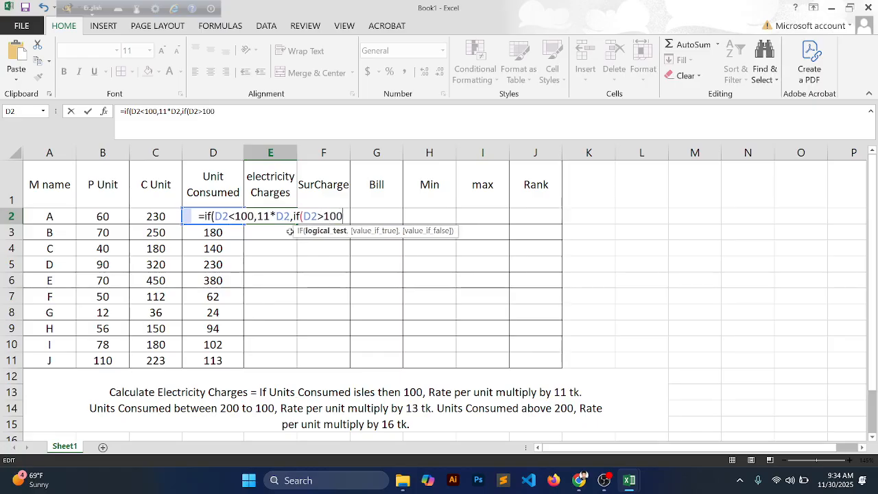
{"action": "type", "text": ","}
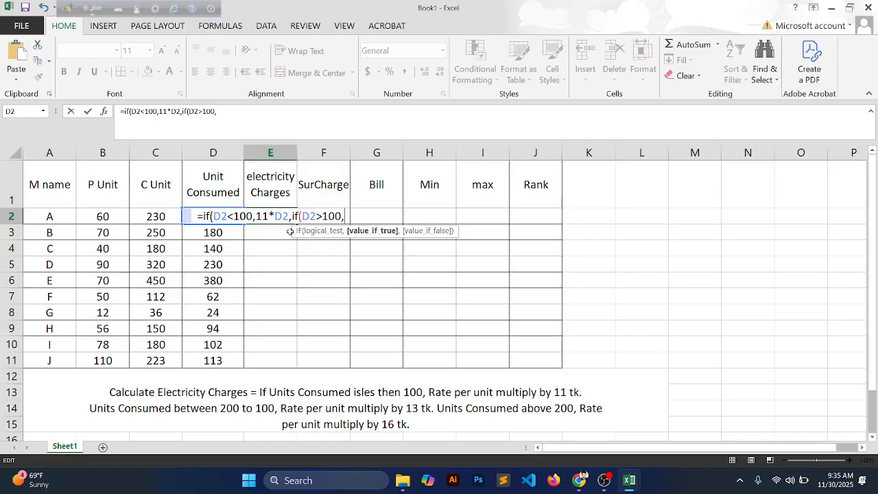
{"action": "type", "text": "13"}
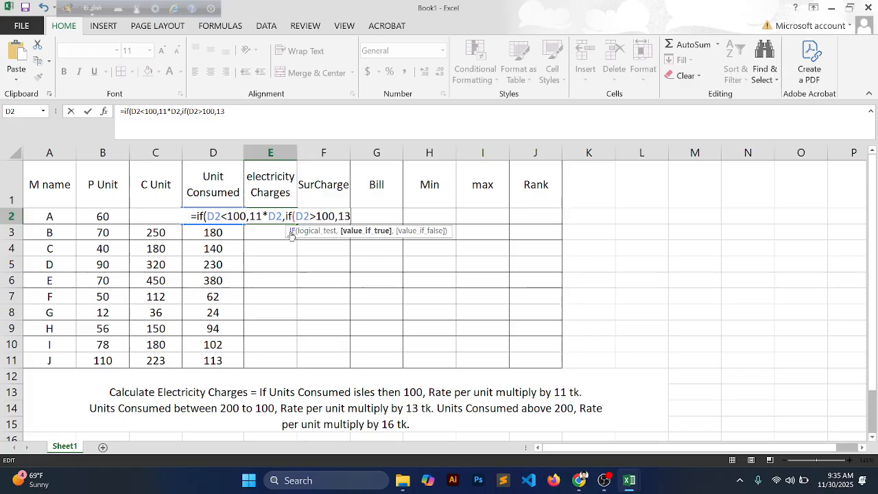
{"action": "type", "text": "*D2"}
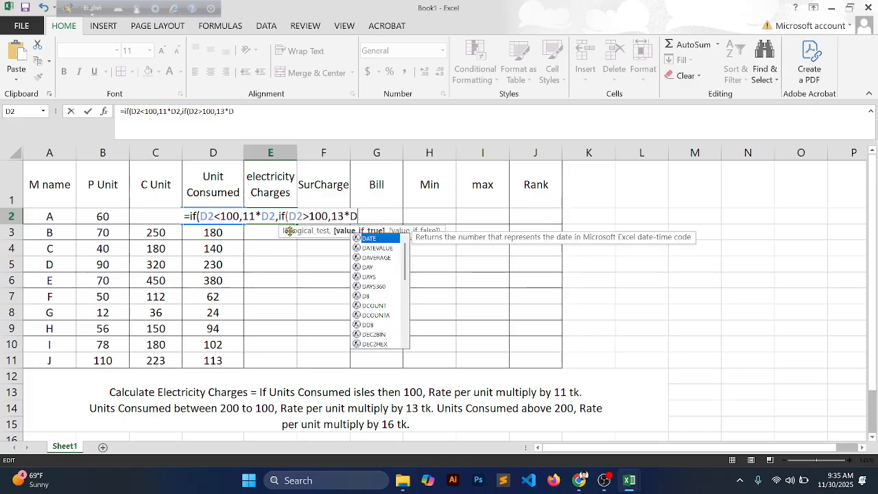
{"action": "type", "text": ","}
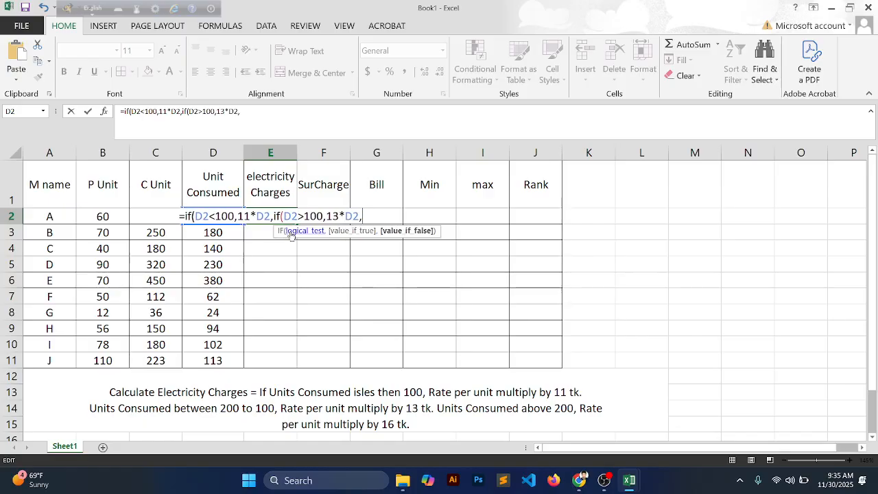
- Nest a third condition, if(D2>200,16*D2), in the E2 formula and enter it with all closing parentheses
{"action": "type", "text": "if"}
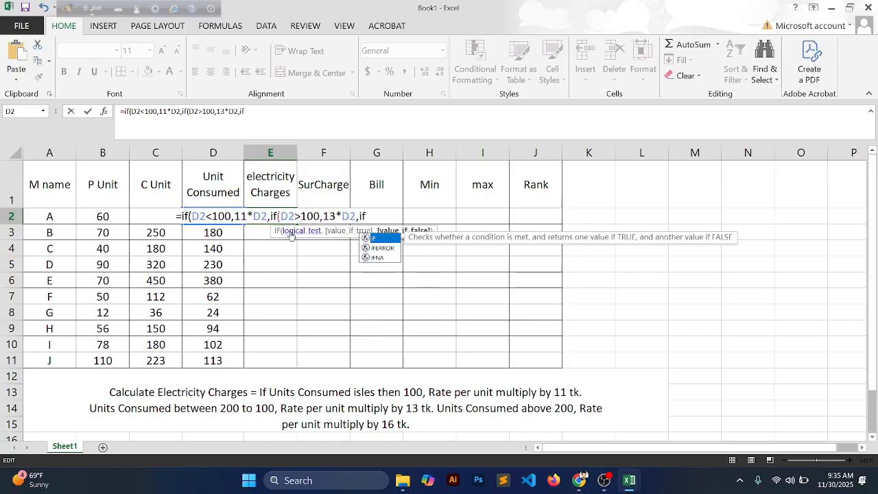
{"action": "type", "text": "("}
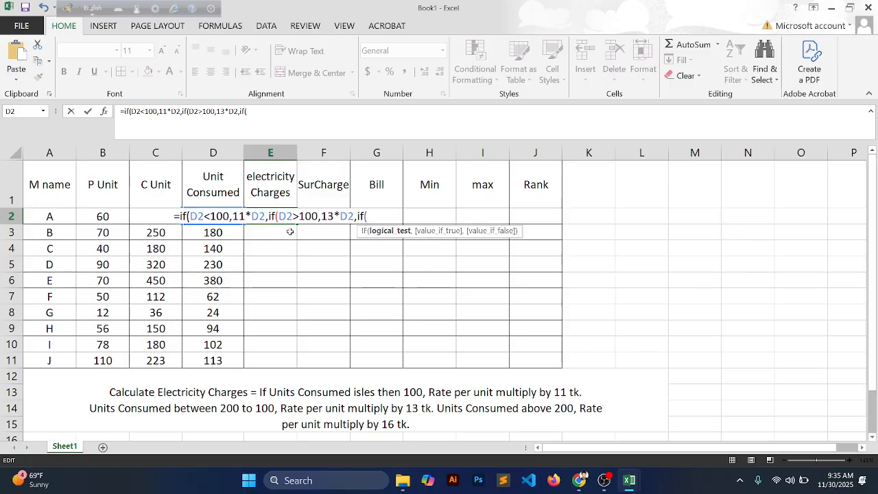
{"action": "type", "text": "D2"}
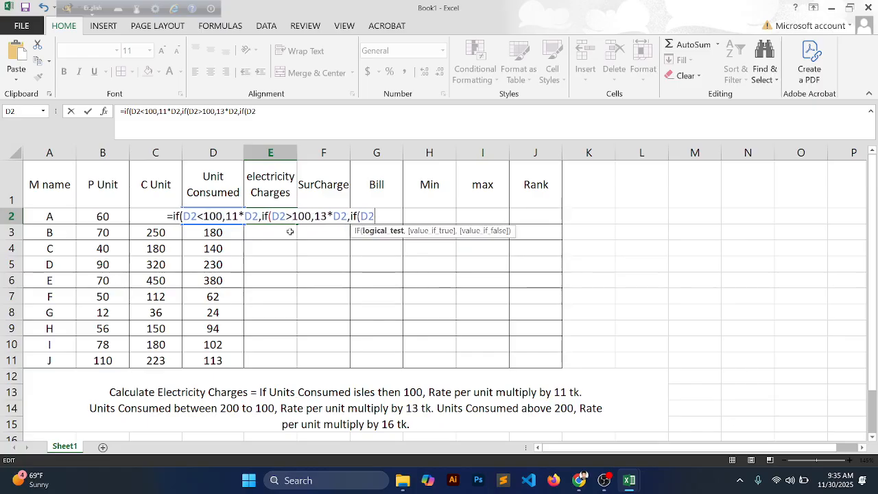
{"action": "type", "text": ">3"}
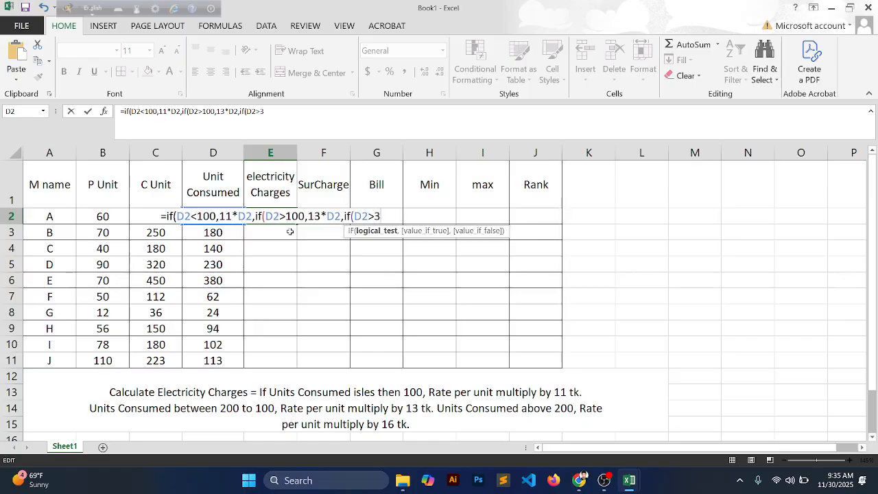
{"action": "key", "text": "BackSpace"}
{"action": "type", "text": "200"}
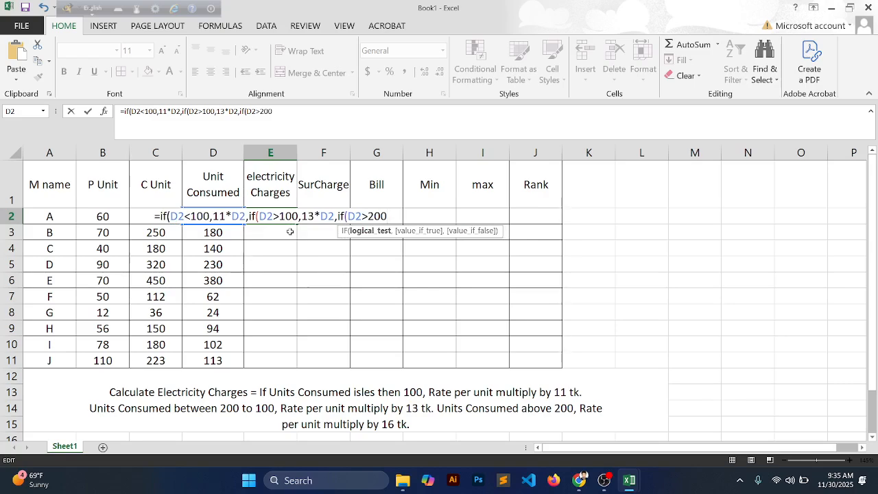
{"action": "type", "text": ",16"}
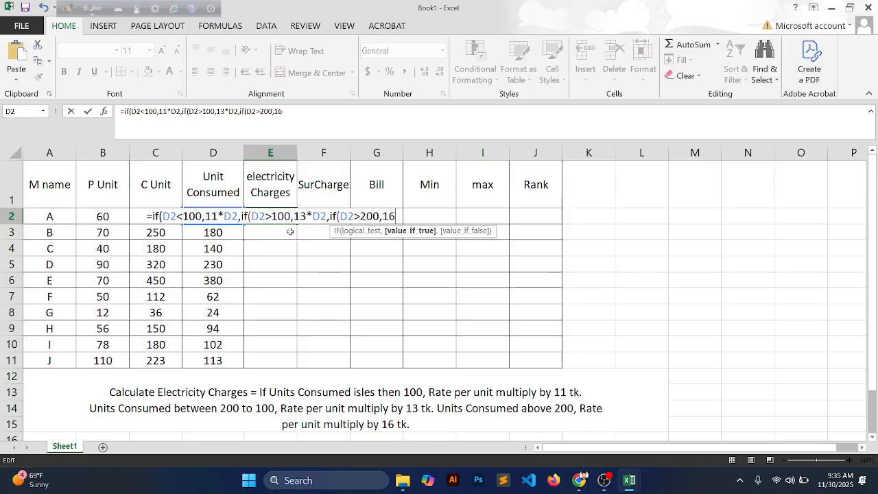
{"action": "type", "text": "*"}
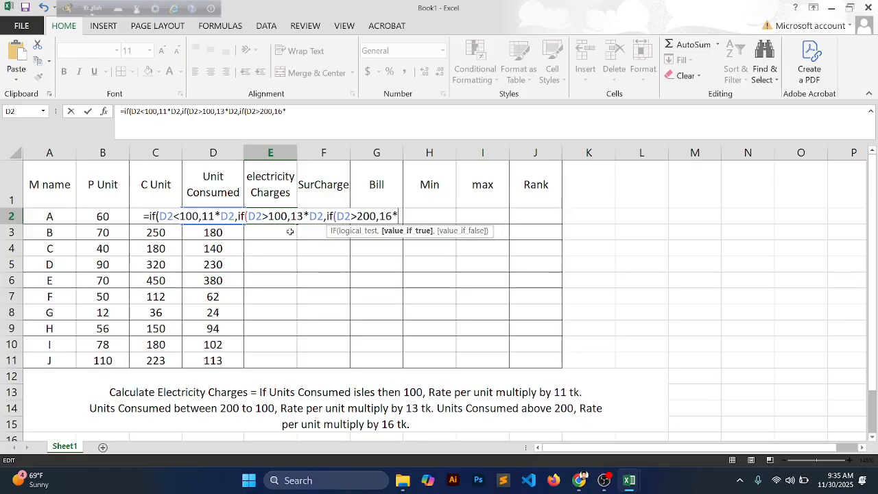
{"action": "type", "text": "D2"}
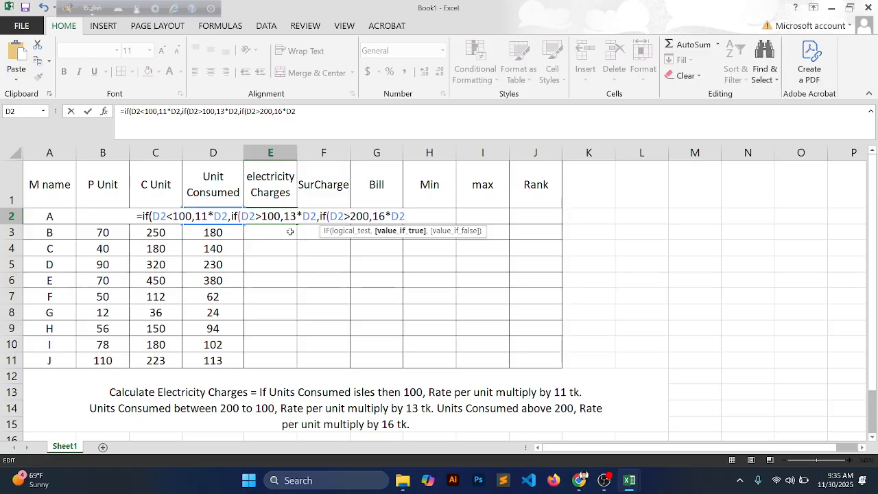
{"action": "key", "text": "Return"}
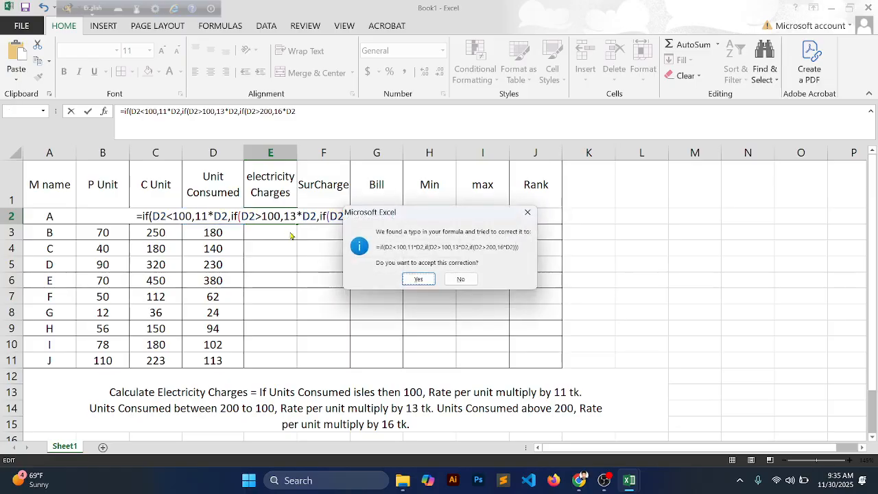
{"action": "key", "text": "Return"}
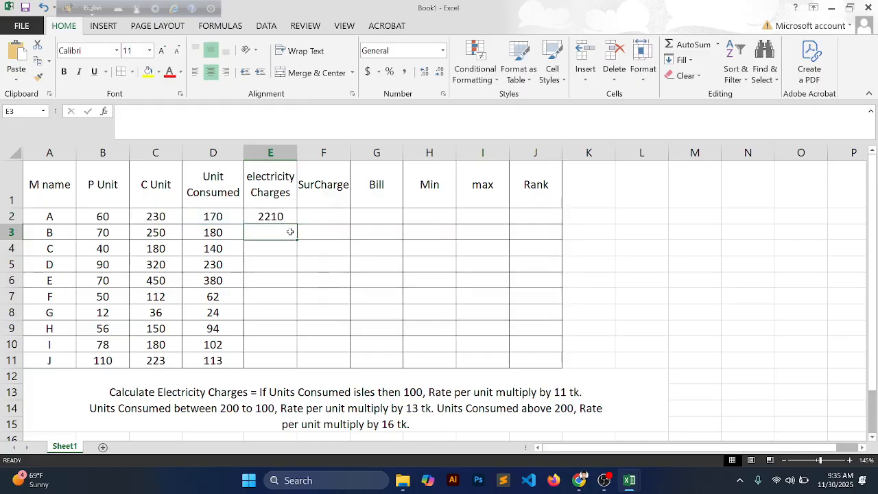
{"action": "left_click", "coordinate": [288, 217]}
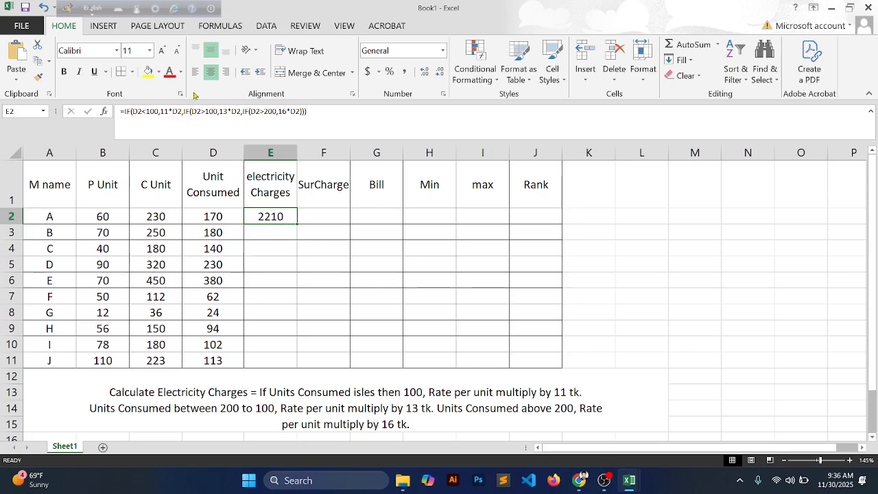
- Start the Electricity Charges formula for row B in cell E3 as =if(D3
{"action": "left_click", "coordinate": [257, 231]}
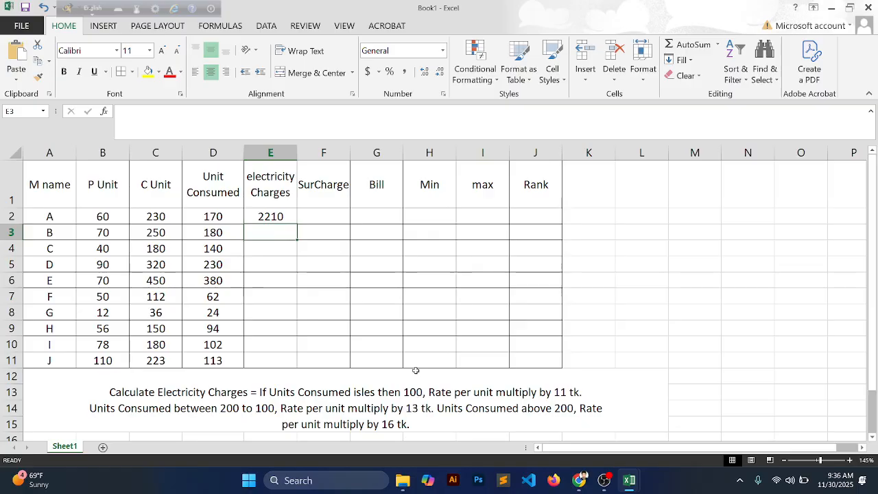
{"action": "type", "text": "="}
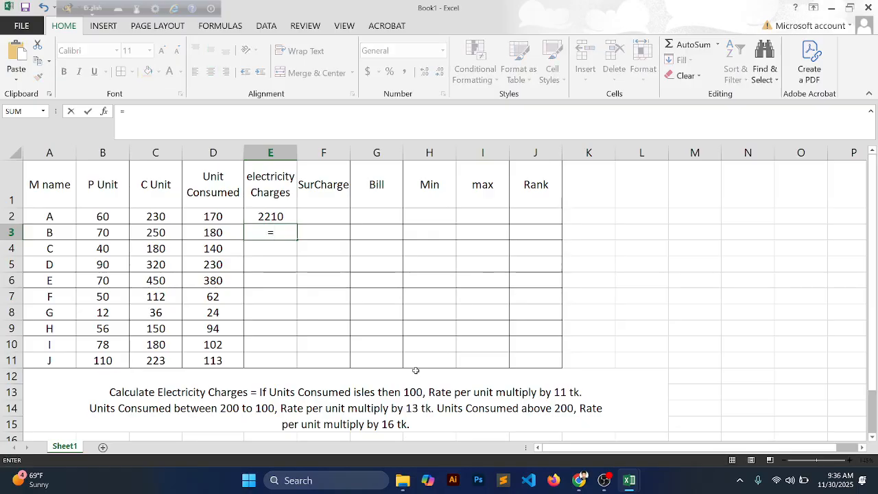
{"action": "type", "text": "if"}
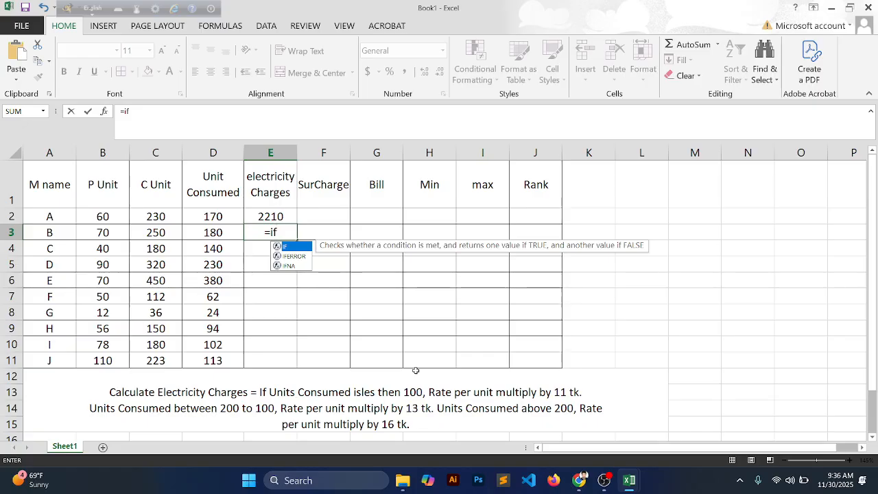
{"action": "type", "text": "("}
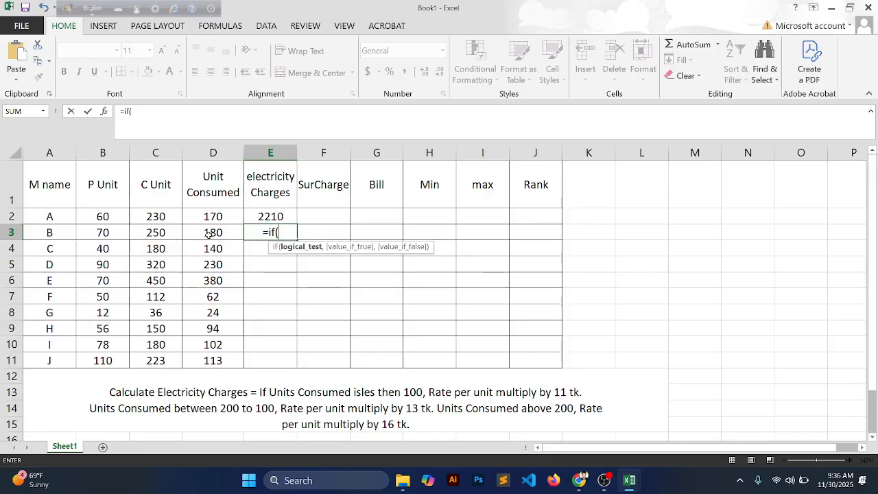
{"action": "left_click", "coordinate": [208, 234]}
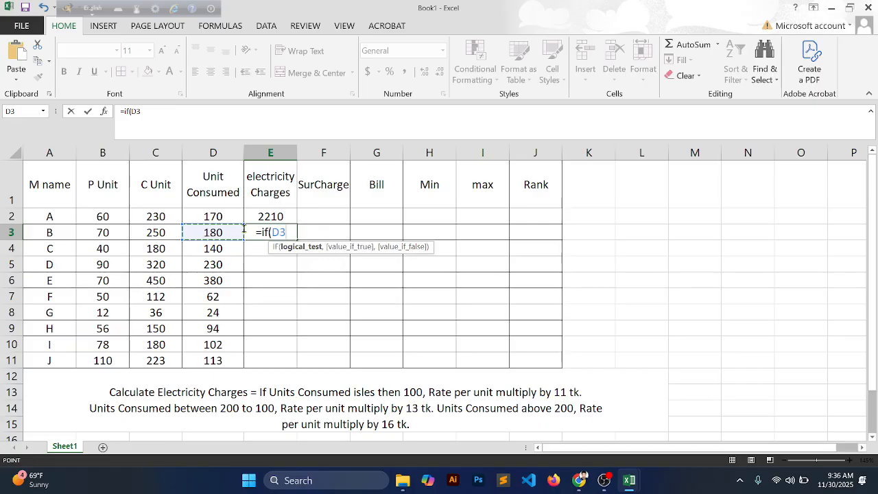
{"action": "type", "text": ">100"}
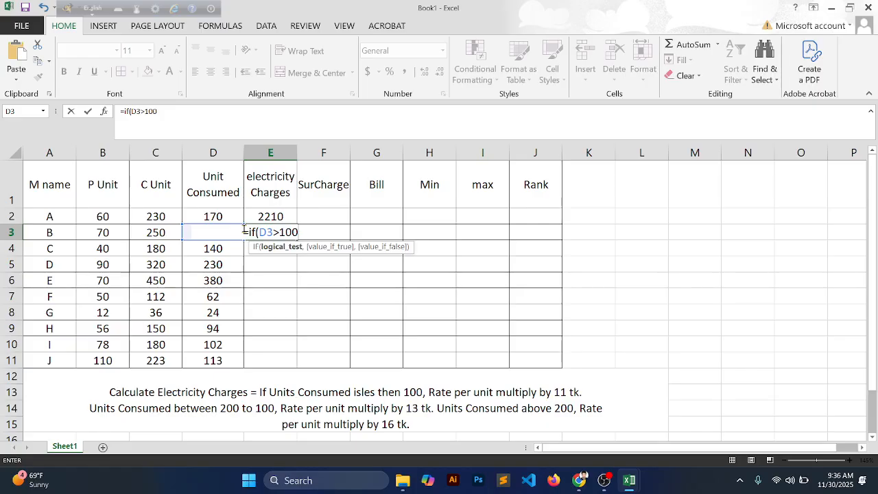
{"action": "key", "text": "BackSpace"}
{"action": "key", "text": "BackSpace"}
{"action": "key", "text": "BackSpace"}
{"action": "key", "text": "BackSpace"}
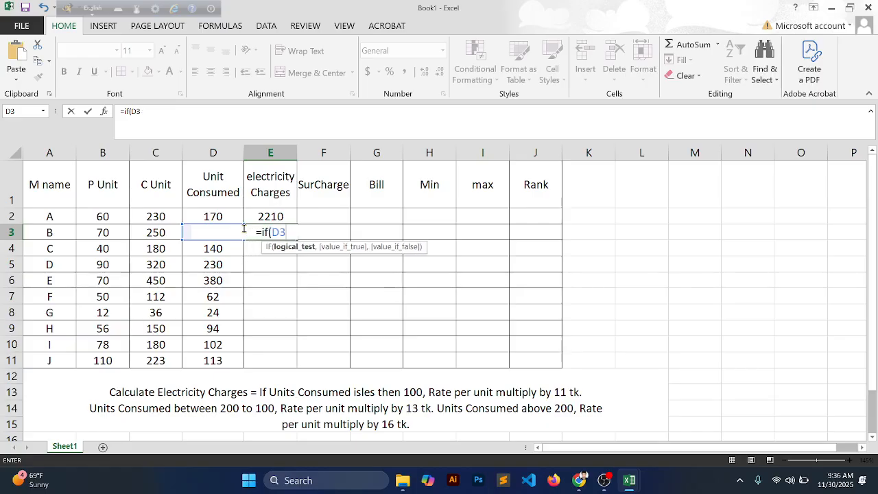
- Complete the first condition of the E3 formula as D3<100 with true value 11*D3, leaving the false argument open
{"action": "type", "text": "<100"}
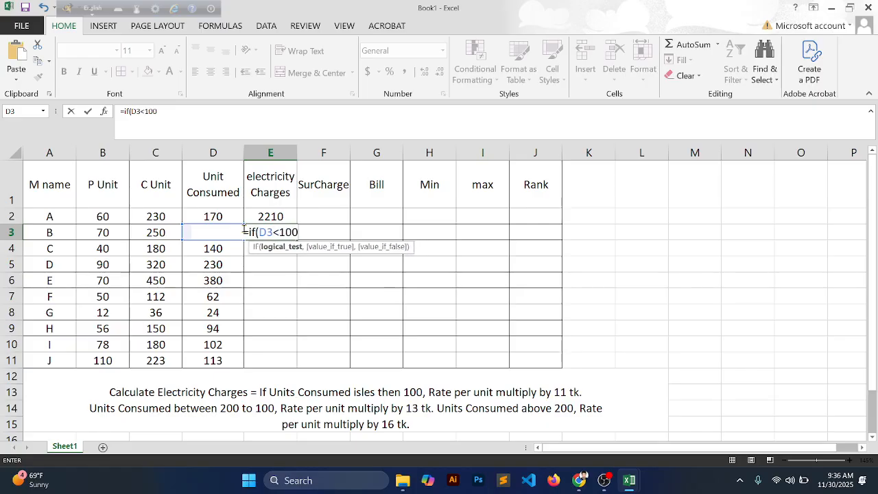
{"action": "type", "text": ","}
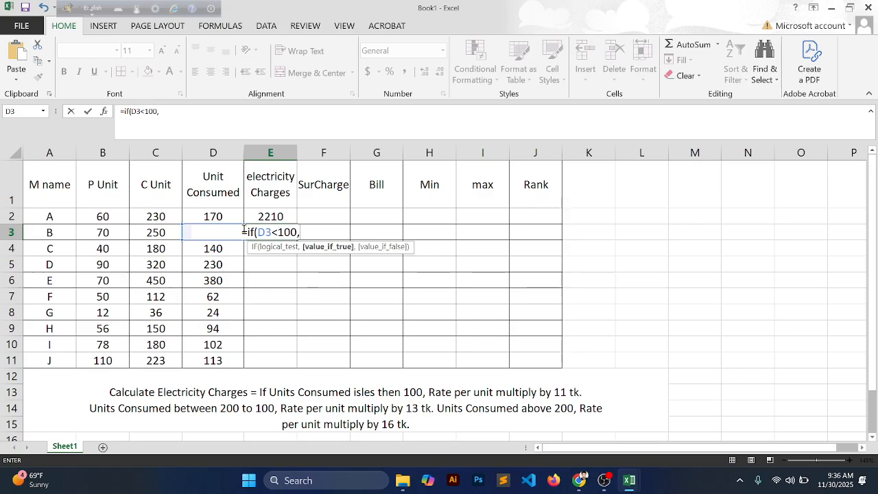
{"action": "type", "text": "11*"}
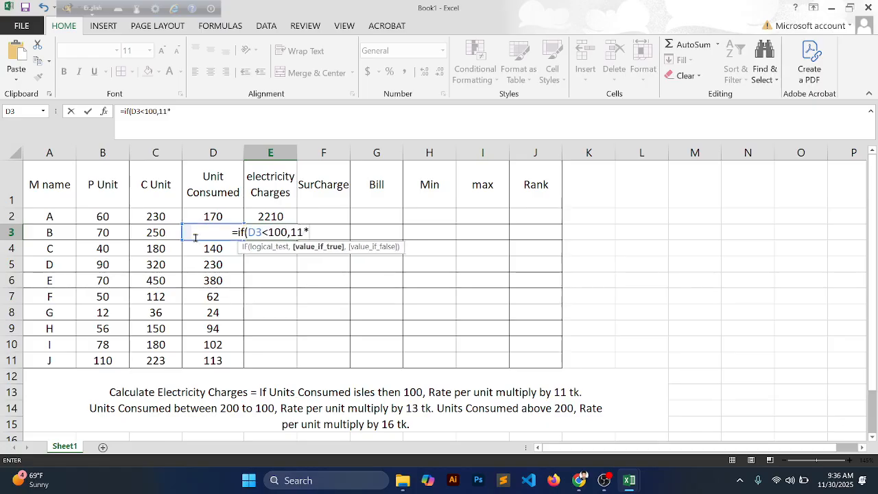
{"action": "type", "text": "D2"}
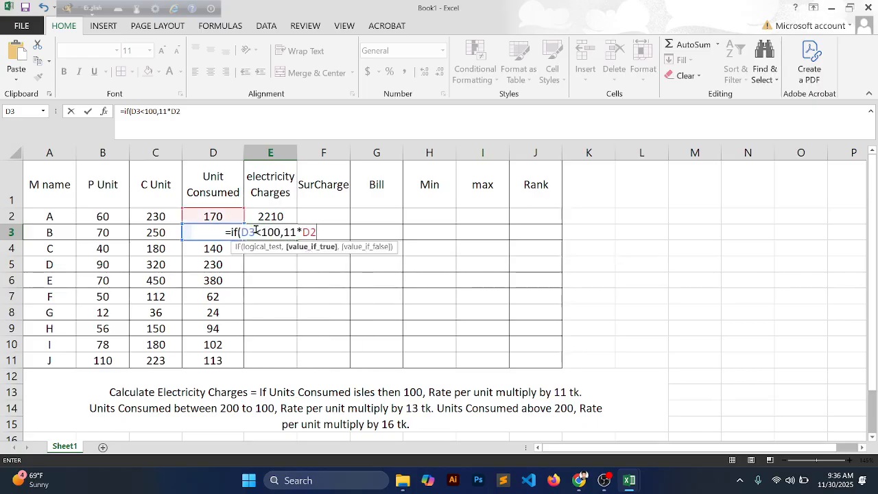
{"action": "key", "text": "BackSpace"}
{"action": "type", "text": "3"}
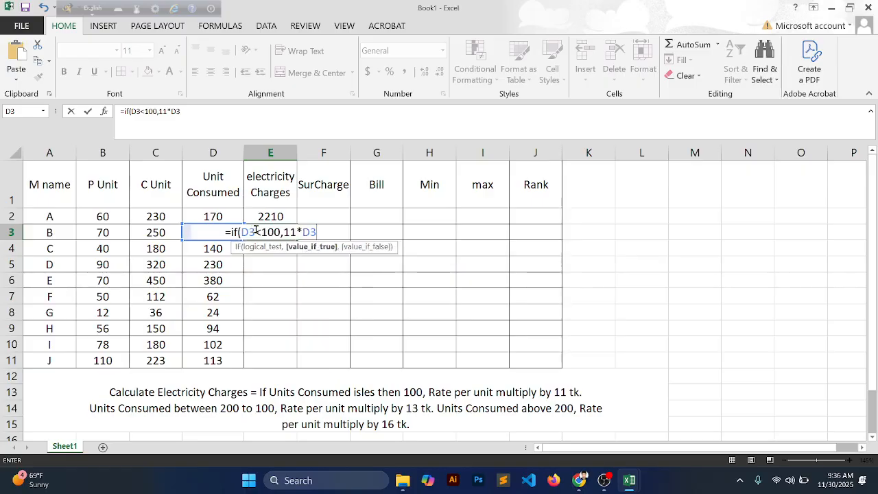
{"action": "type", "text": ","}
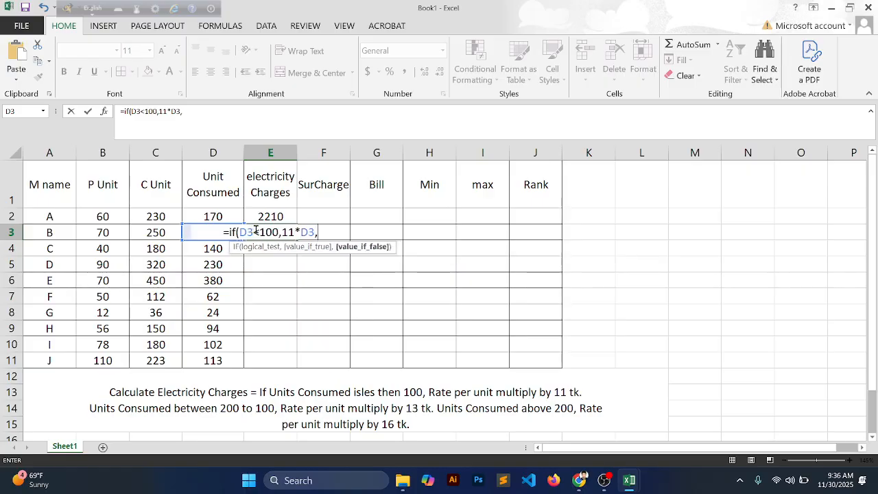
- Nest a second condition, If(D3<200,13*D3, as the false argument of the E3 formula
{"action": "type", "text": "If"}
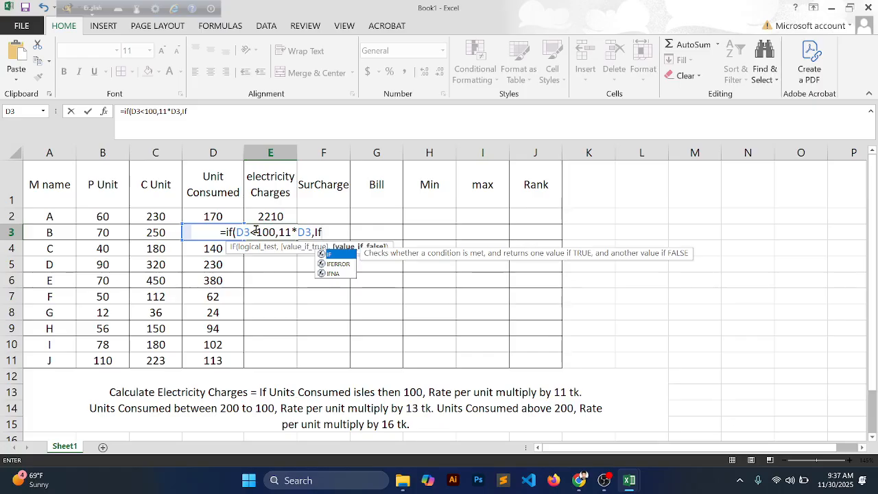
{"action": "type", "text": "("}
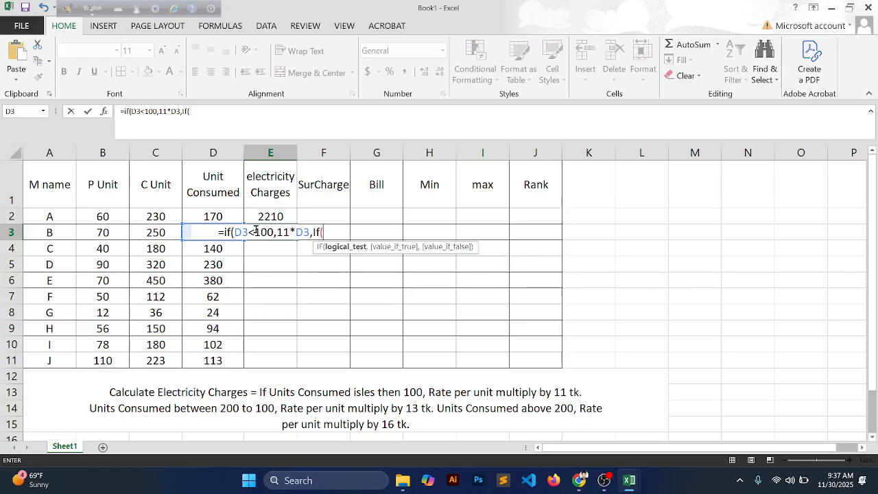
{"action": "type", "text": "D3"}
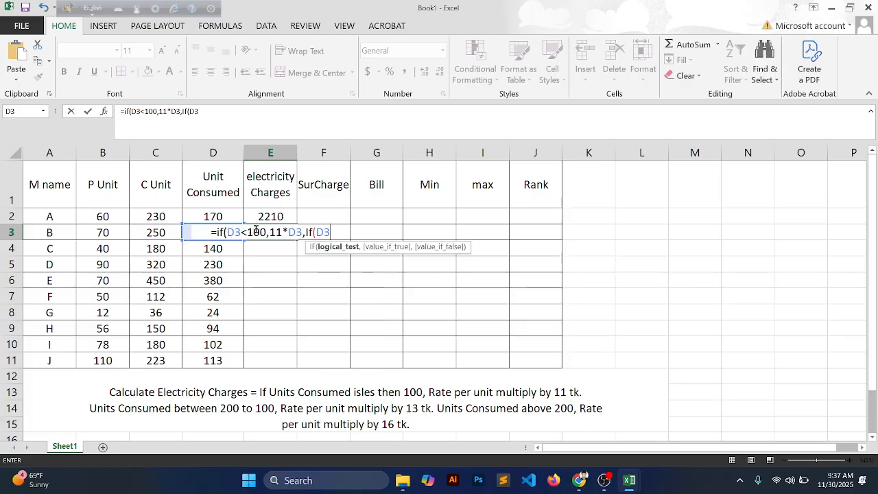
{"action": "type", "text": "<200"}
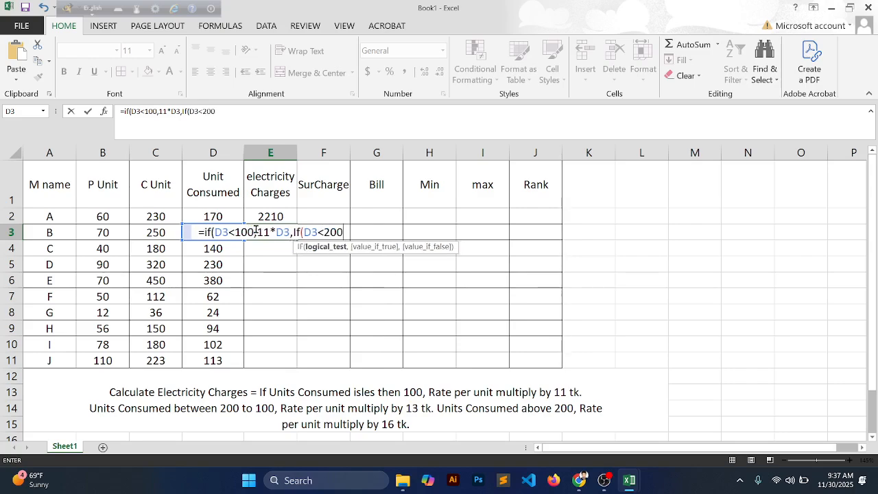
{"action": "type", "text": ","}
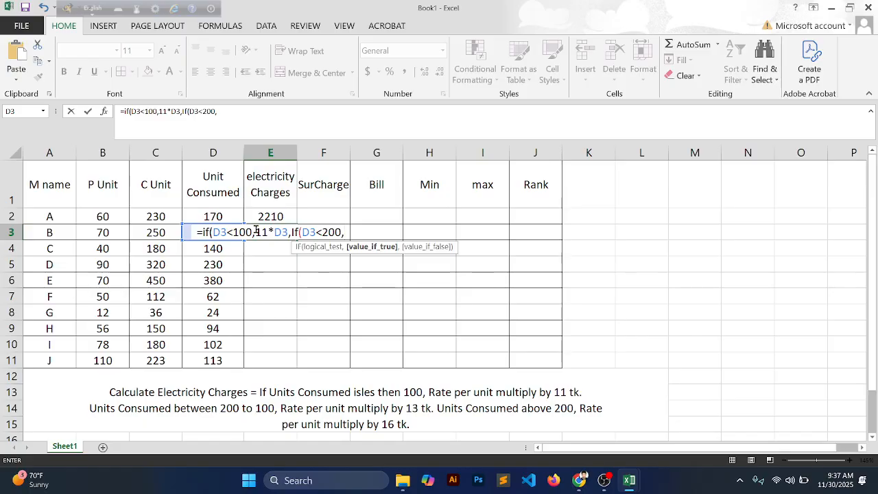
{"action": "type", "text": "13"}
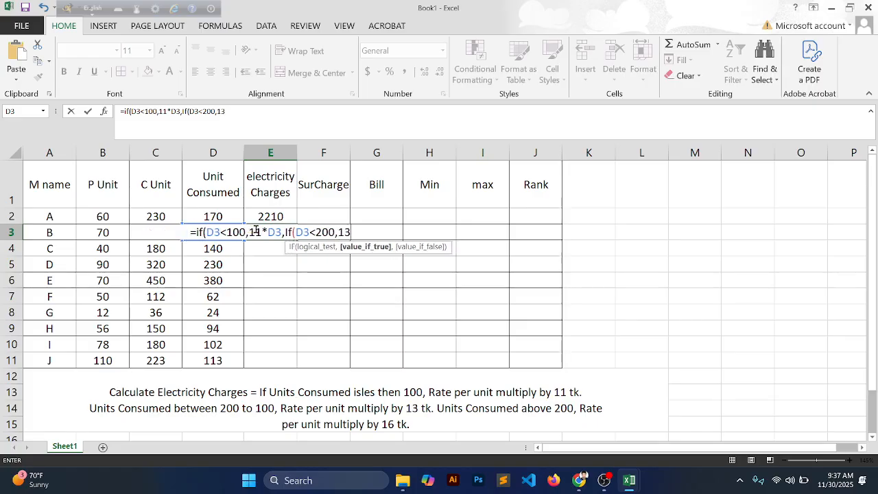
{"action": "type", "text": "*"}
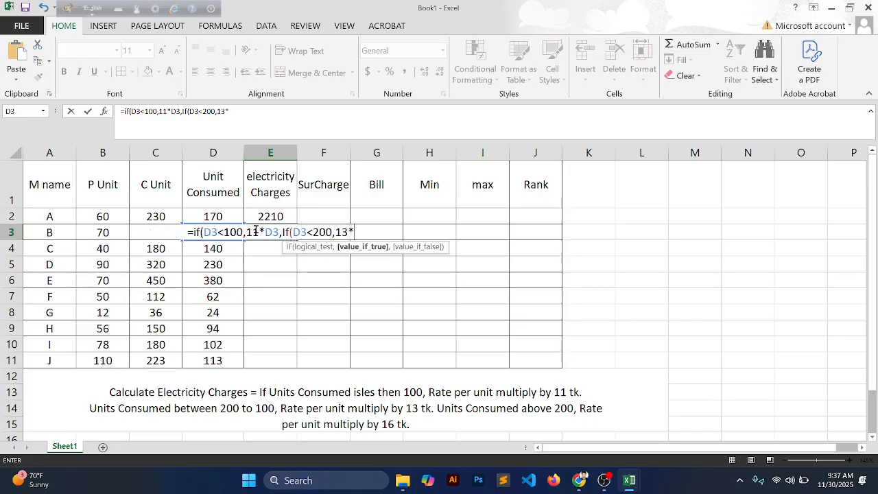
{"action": "type", "text": "D3"}
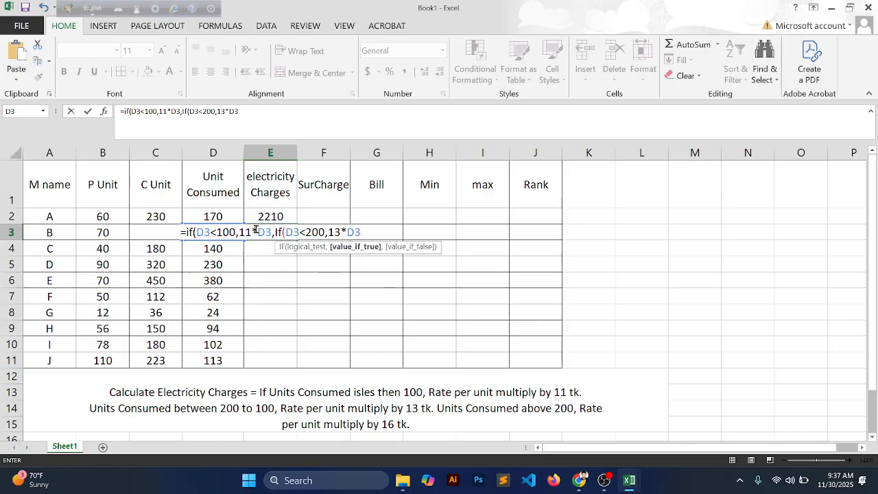
- Nest a third condition, IF(D3>200,16*D3, in the E3 formula and enter it, accepting the proposed closing-parentheses correction
{"action": "type", "text": ",IF"}
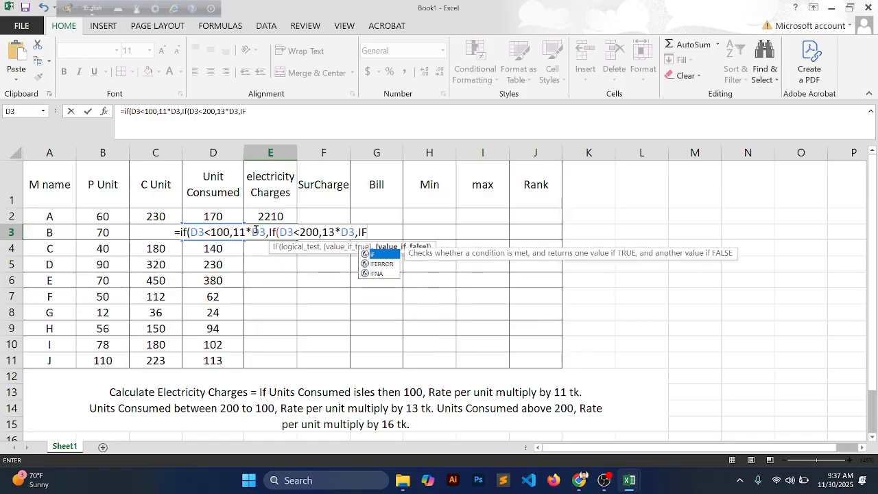
{"action": "type", "text": "("}
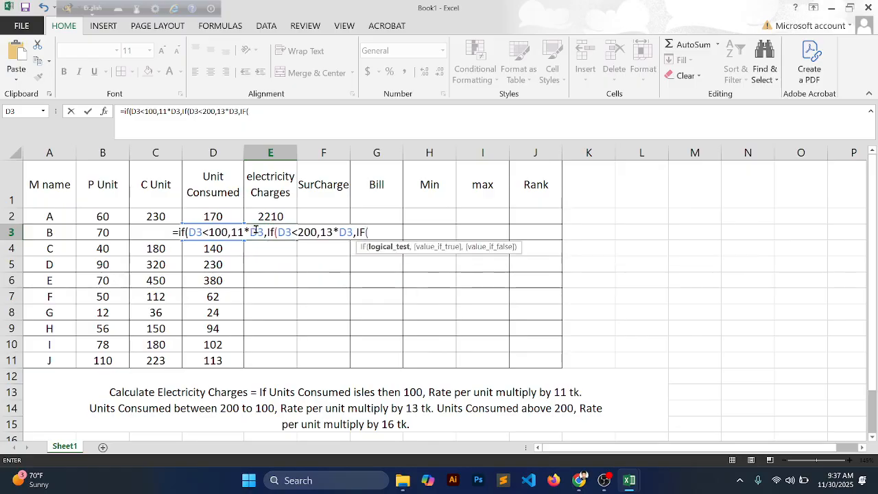
{"action": "type", "text": "D3"}
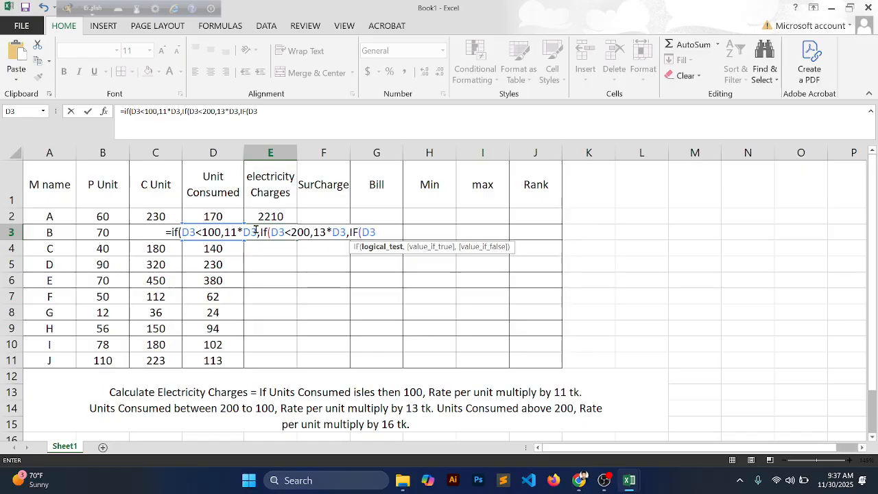
{"action": "type", "text": ">200"}
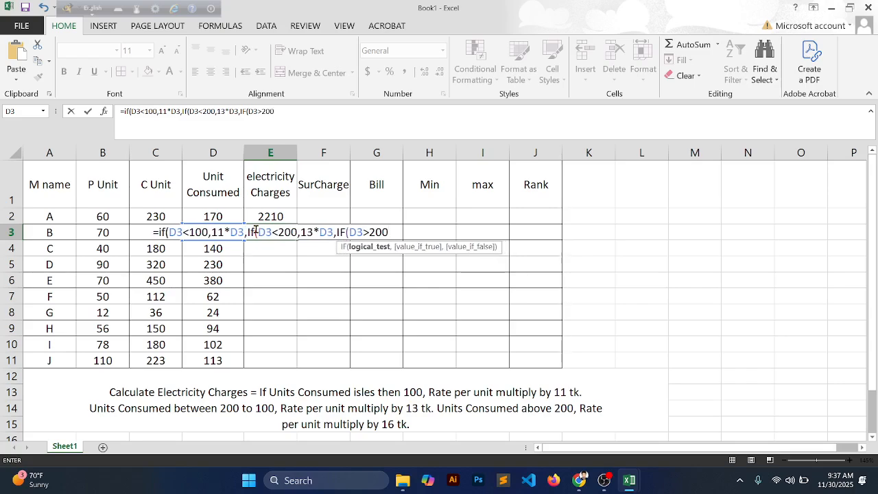
{"action": "type", "text": ",16"}
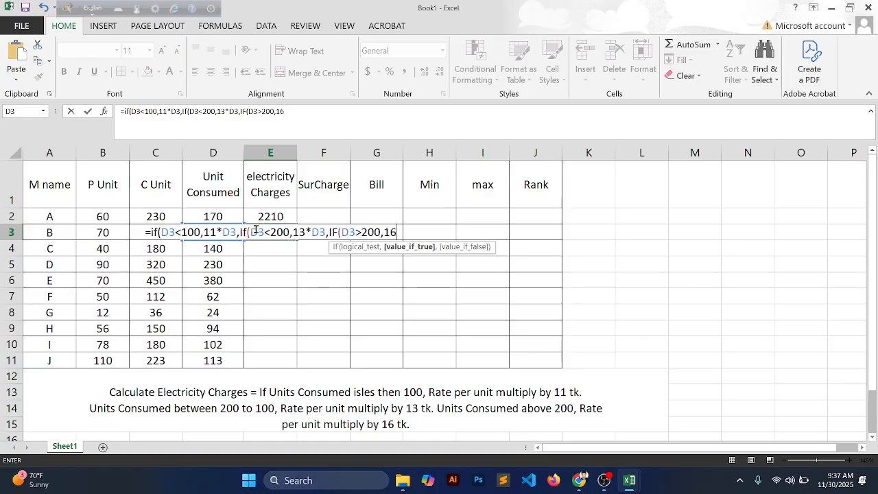
{"action": "type", "text": "*D3"}
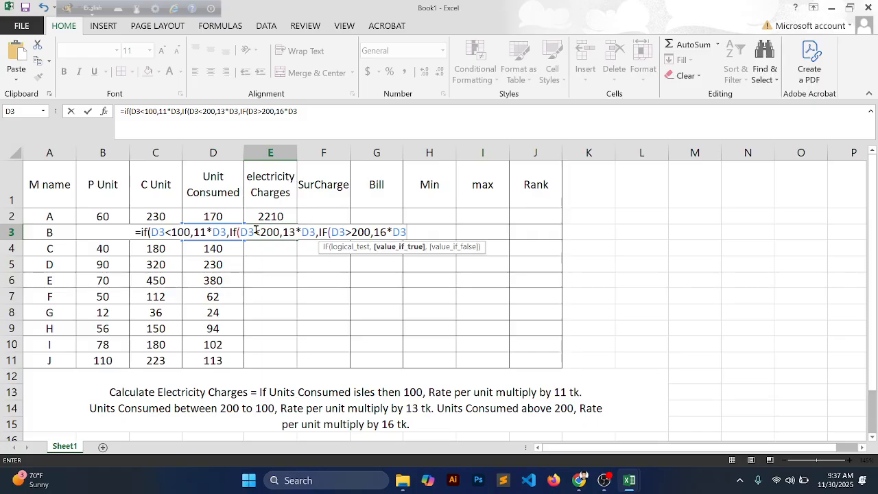
{"action": "key", "text": "Return"}
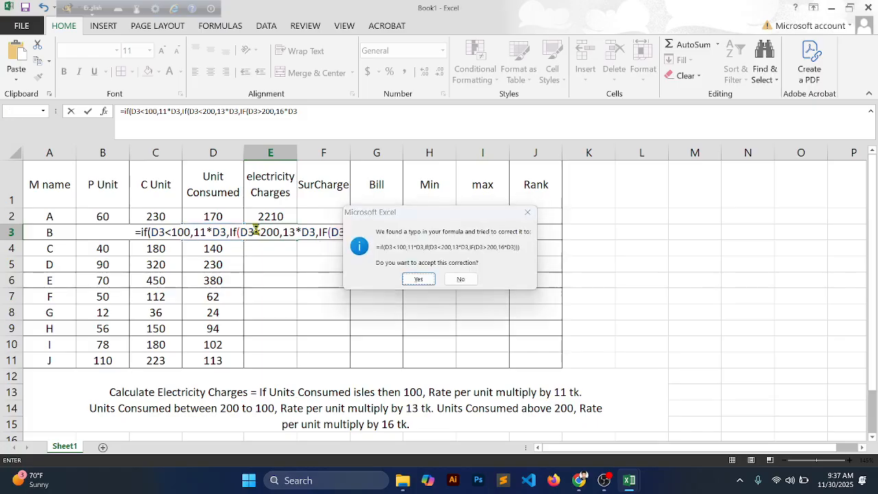
{"action": "key", "text": "Return"}
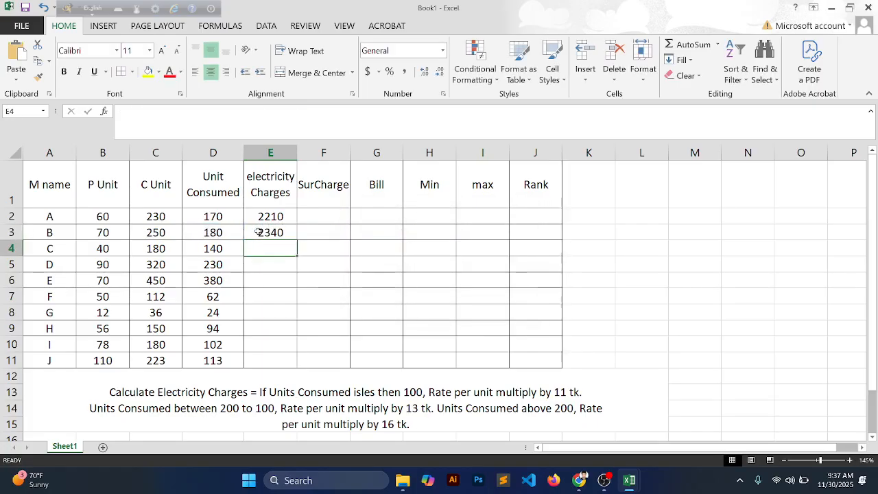
- Fill the Electricity Charges formula from E3 down through E11
{"action": "left_click", "coordinate": [256, 231]}
{"action": "left_click_drag", "start_coordinate": [298, 240], "coordinate": [296, 370]}
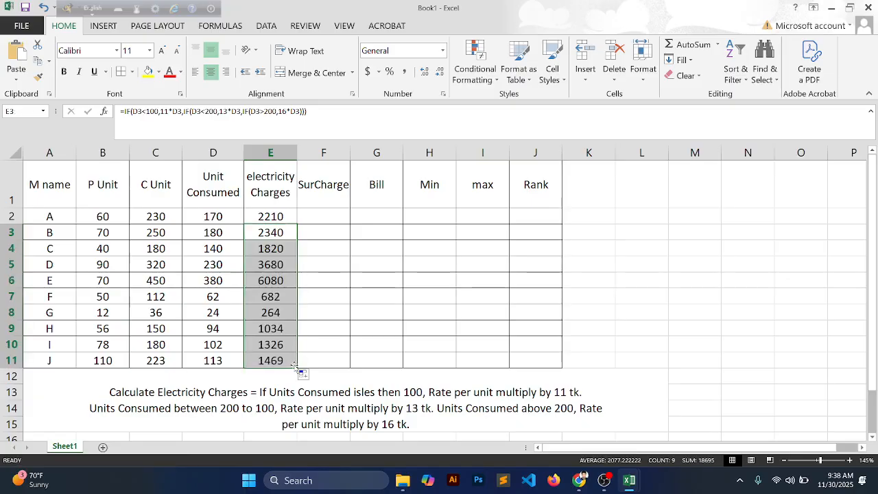
{"action": "left_click", "coordinate": [286, 310]}
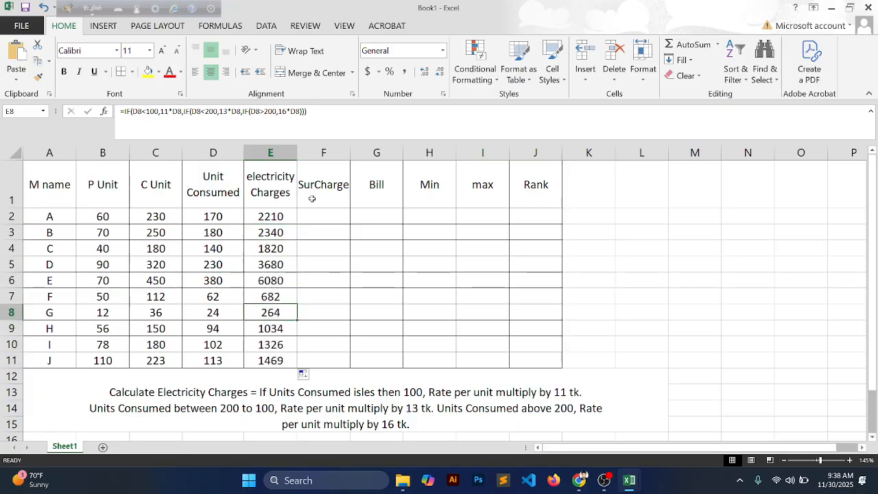
- Select the SurCharge cell for row A, F2
{"action": "left_click", "coordinate": [323, 213]}
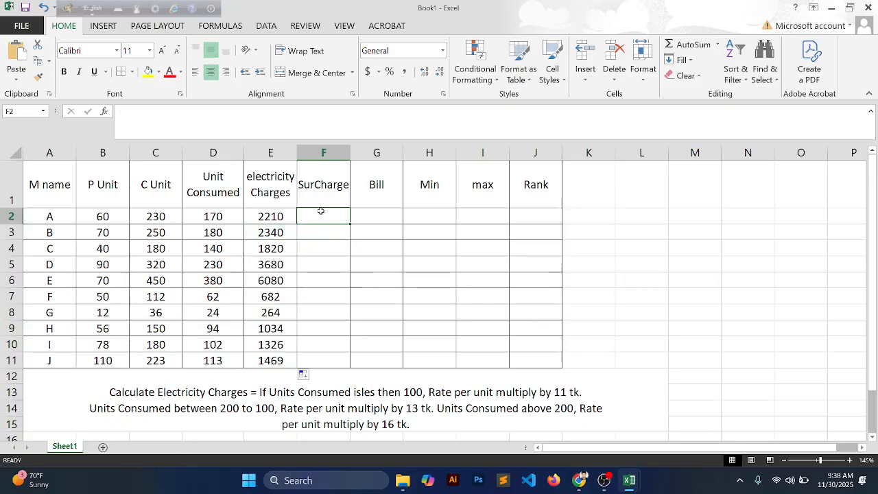
{"action": "type", "text": "=if"}
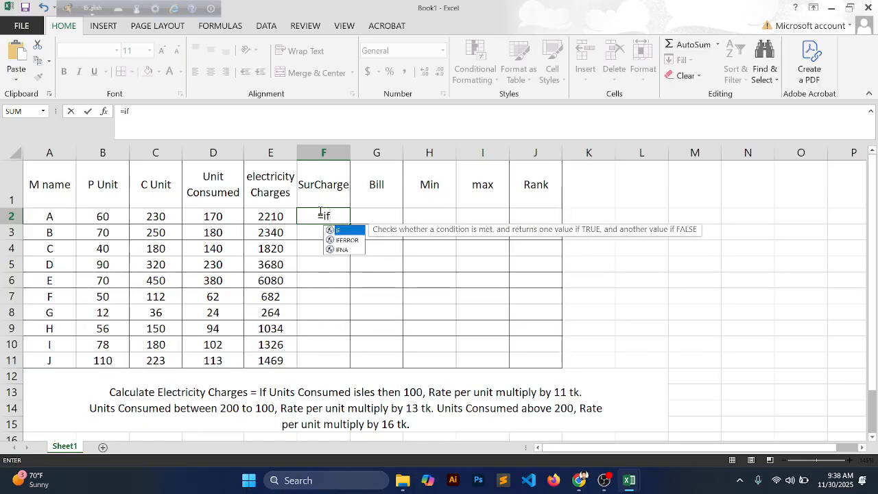
{"action": "type", "text": "("}
{"action": "left_click", "coordinate": [282, 215]}
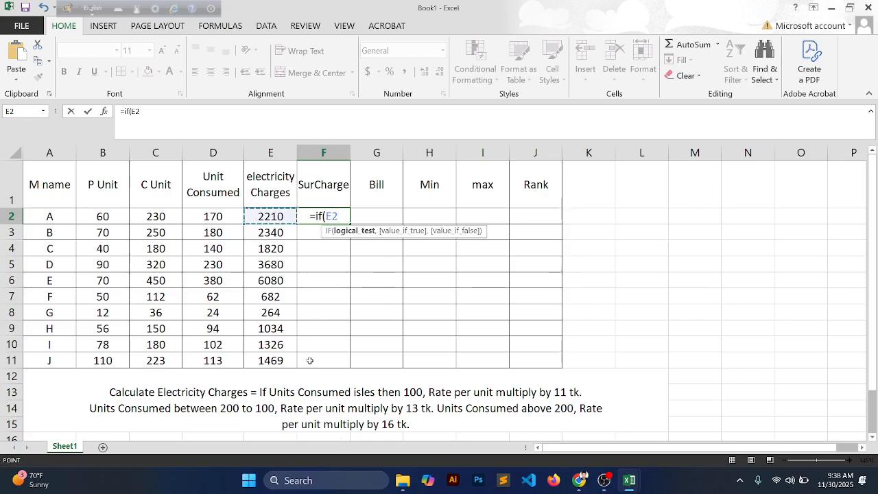
{"action": "scroll", "coordinate": [450, 422], "scroll_direction": "down", "scroll_amount": 1}
{"action": "scroll", "coordinate": [439, 408], "scroll_direction": "up", "scroll_amount": 1}
{"action": "left_click", "coordinate": [71, 111]}
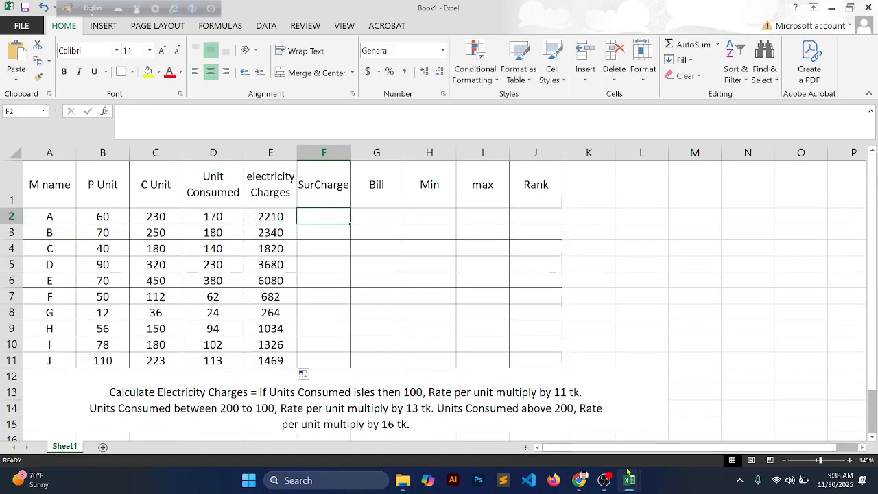
- Switch to the electricity bill specification PDF in Chrome and copy the whole Calculate Surcharge rule
{"action": "left_click", "coordinate": [579, 481]}
{"action": "left_click", "coordinate": [405, 374]}
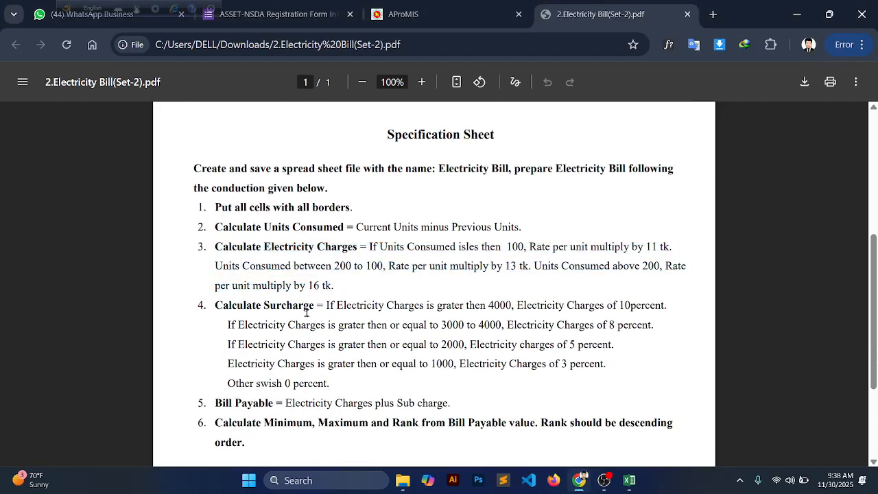
{"action": "left_click_drag", "start_coordinate": [326, 305], "coordinate": [382, 351]}
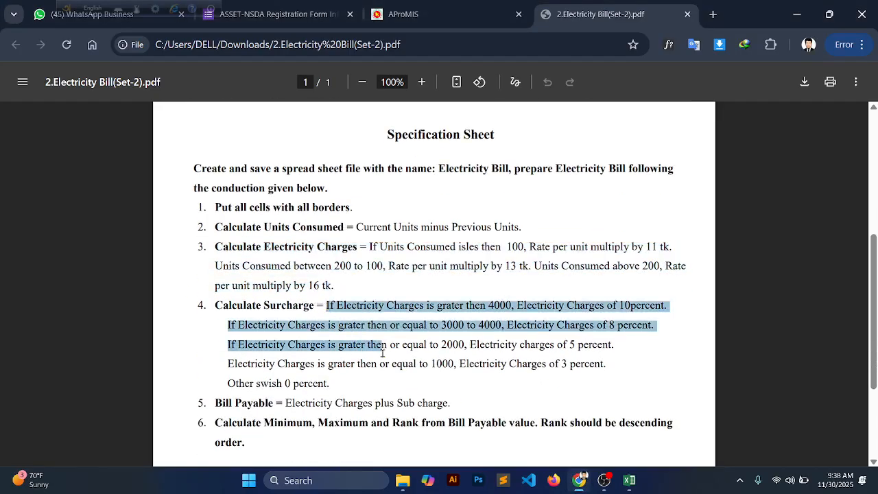
{"action": "double_click", "coordinate": [216, 302]}
{"action": "left_click", "coordinate": [352, 376]}
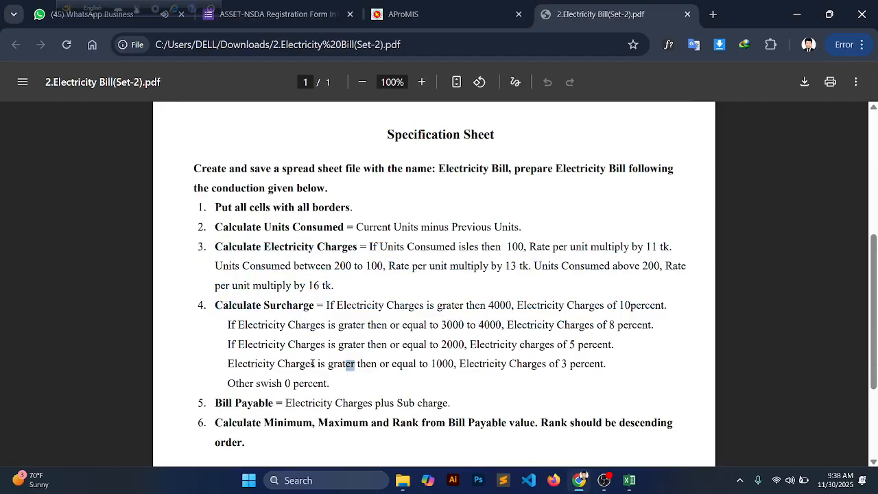
{"action": "left_click_drag", "start_coordinate": [215, 306], "coordinate": [337, 392]}
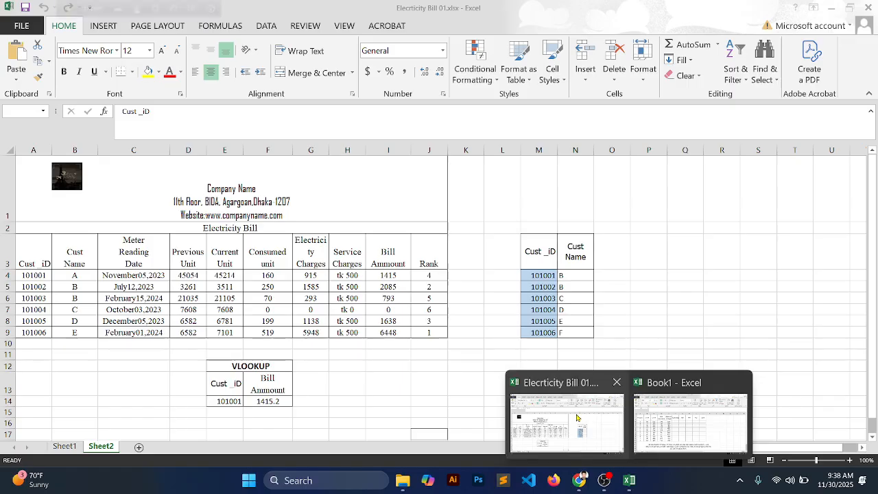
- Switch to the Book1 workbook and replace the note below the table with the copied Calculate Surcharge rule
{"action": "left_click", "coordinate": [506, 450]}
{"action": "mouse_move", "coordinate": [634, 480]}
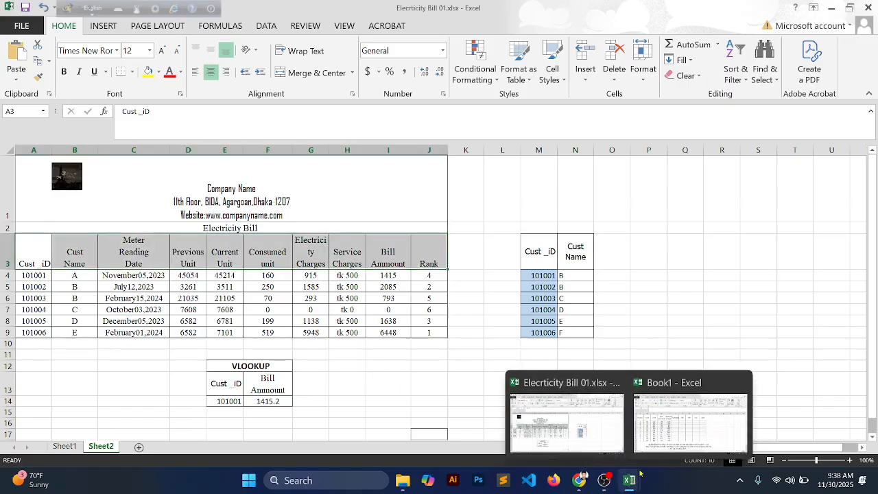
{"action": "left_click", "coordinate": [667, 436]}
{"action": "double_click", "coordinate": [110, 393]}
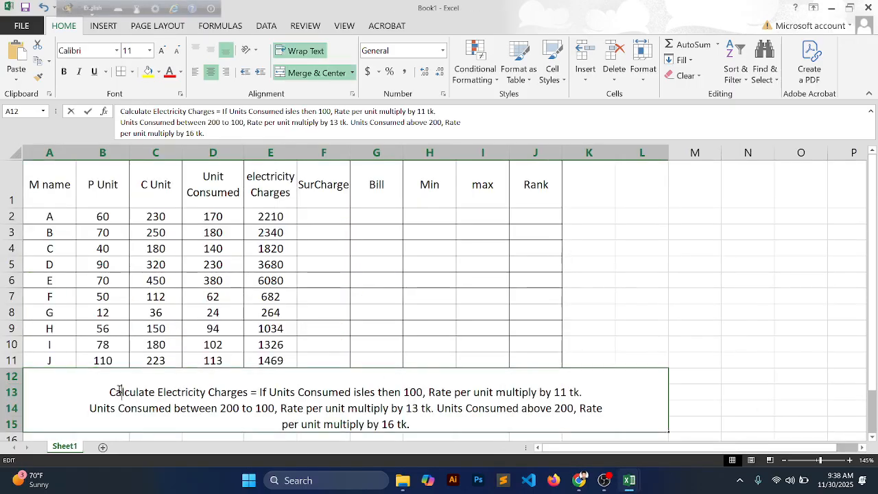
{"action": "left_click_drag", "start_coordinate": [110, 392], "coordinate": [395, 431]}
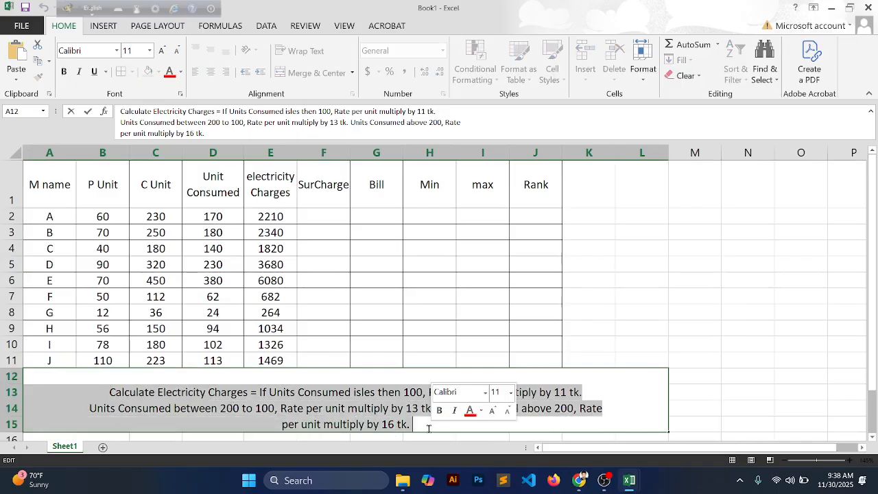
{"action": "key", "text": "ctrl+v"}
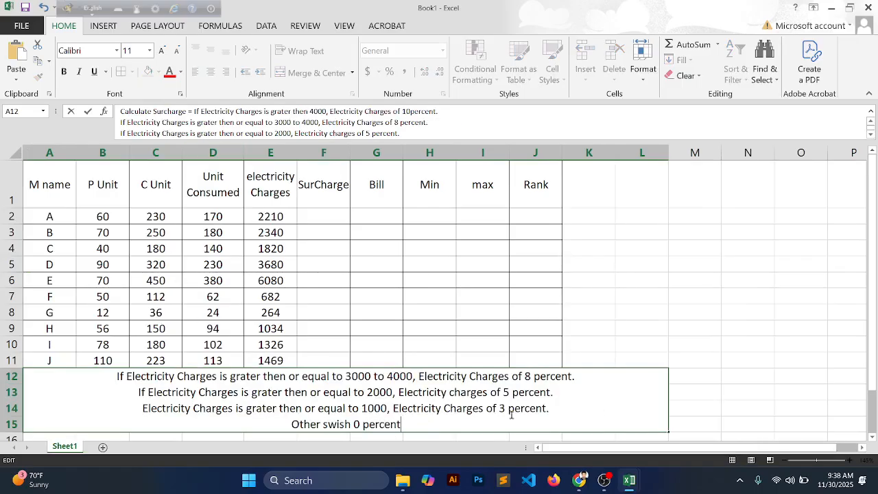
{"action": "left_click", "coordinate": [589, 344]}
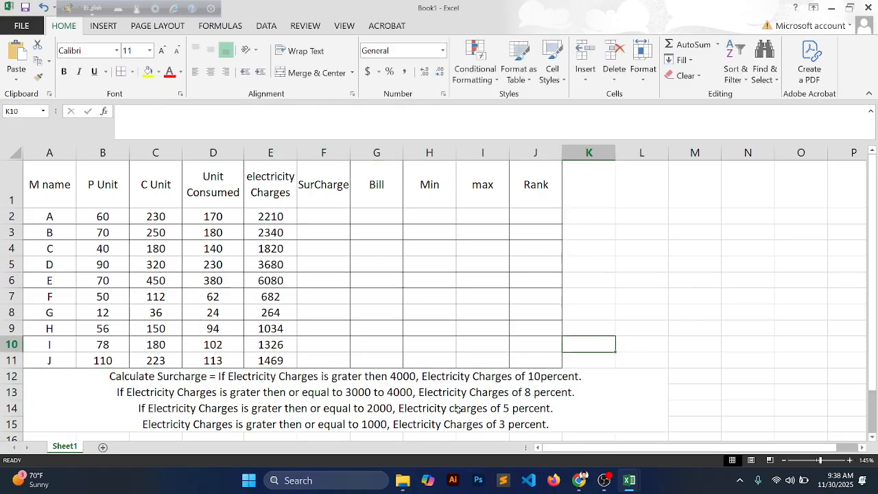
- Increase the height of row 15 so the merged note has room for all five lines of the surcharge rule
{"action": "left_click", "coordinate": [447, 392]}
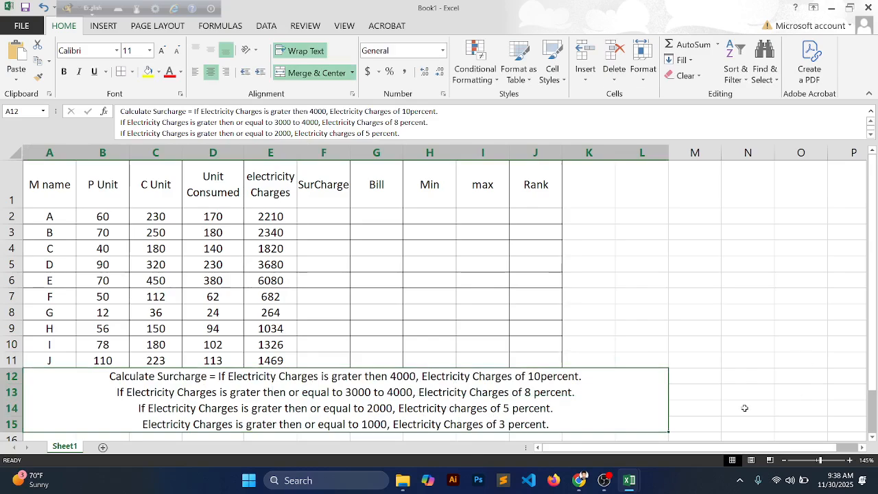
{"action": "scroll", "coordinate": [745, 408], "scroll_direction": "down", "scroll_amount": 1}
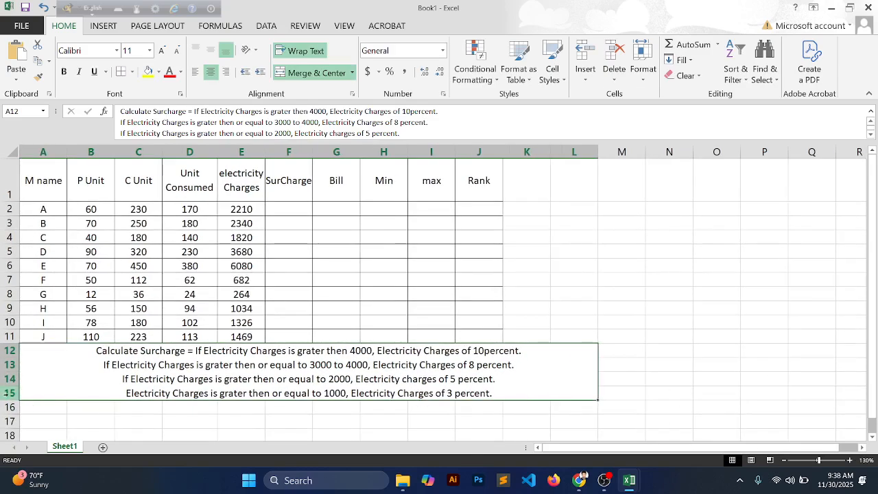
{"action": "left_click_drag", "start_coordinate": [13, 399], "coordinate": [11, 419]}
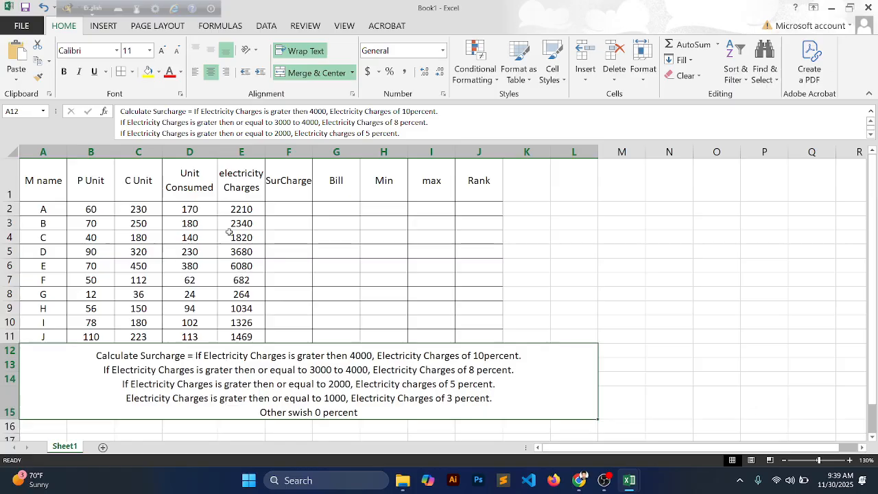
- Start an IF formula in SurCharge cell F2 with the condition E2>4000
{"action": "left_click", "coordinate": [290, 198]}
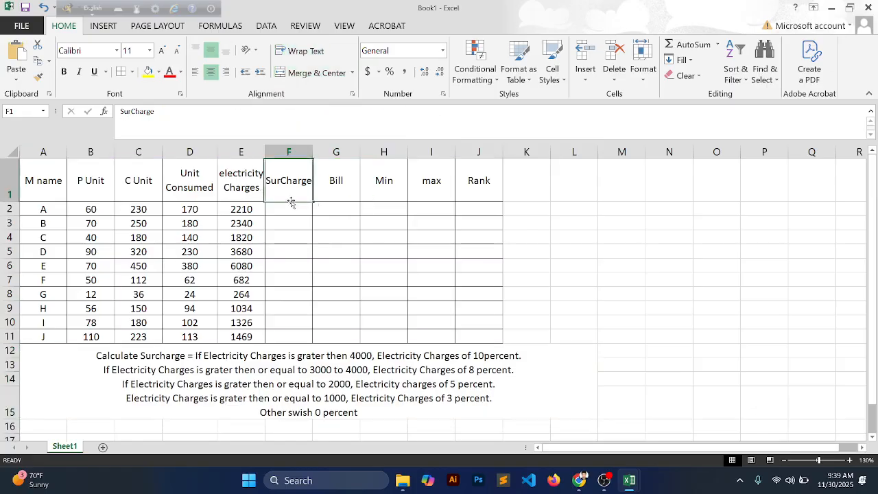
{"action": "left_click", "coordinate": [388, 352]}
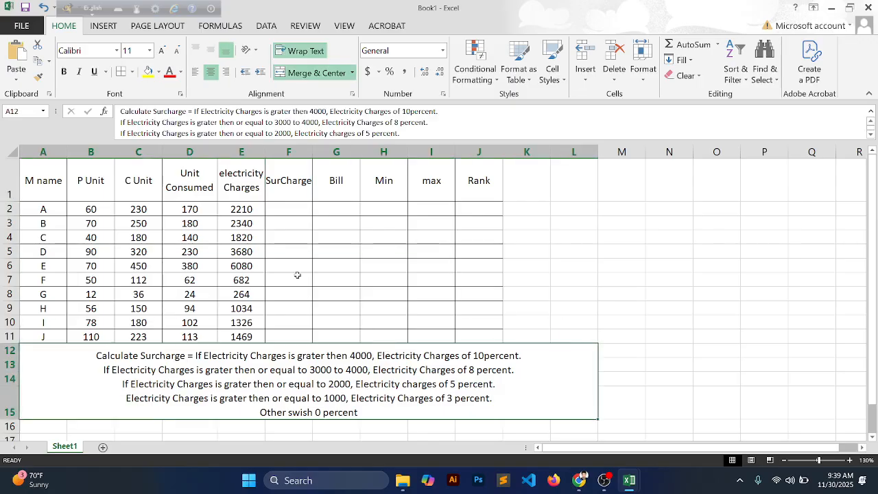
{"action": "left_click", "coordinate": [298, 214]}
{"action": "type", "text": "if"}
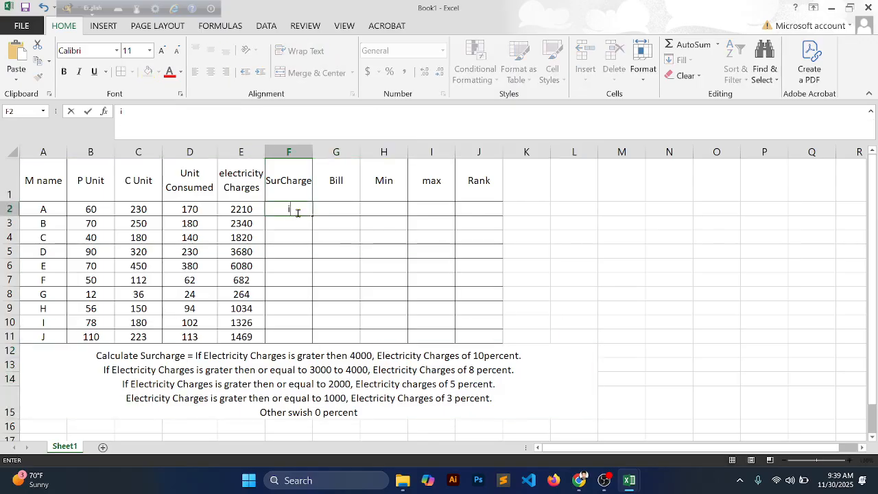
{"action": "key", "text": "BackSpace"}
{"action": "key", "text": "BackSpace"}
{"action": "type", "text": "="}
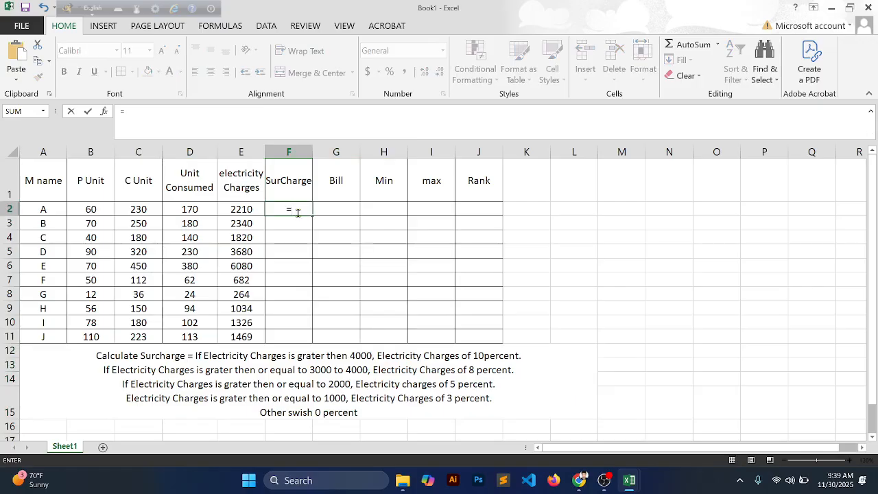
{"action": "type", "text": "if("}
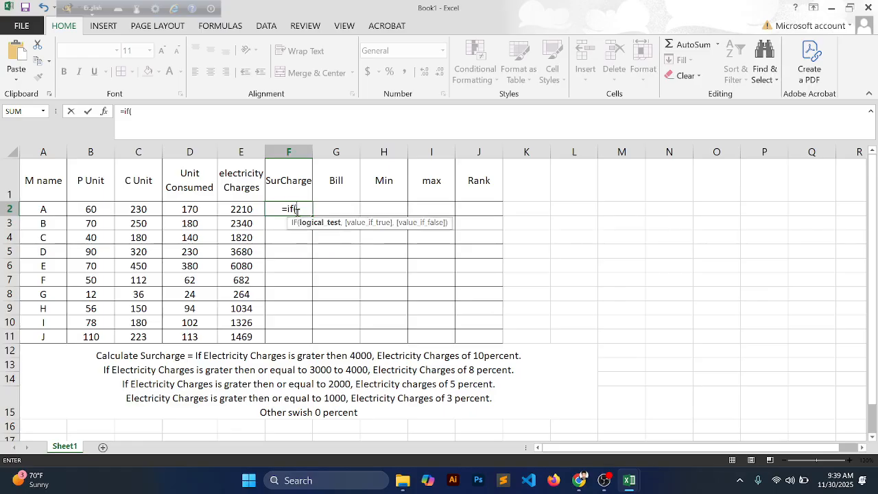
{"action": "left_click", "coordinate": [235, 210]}
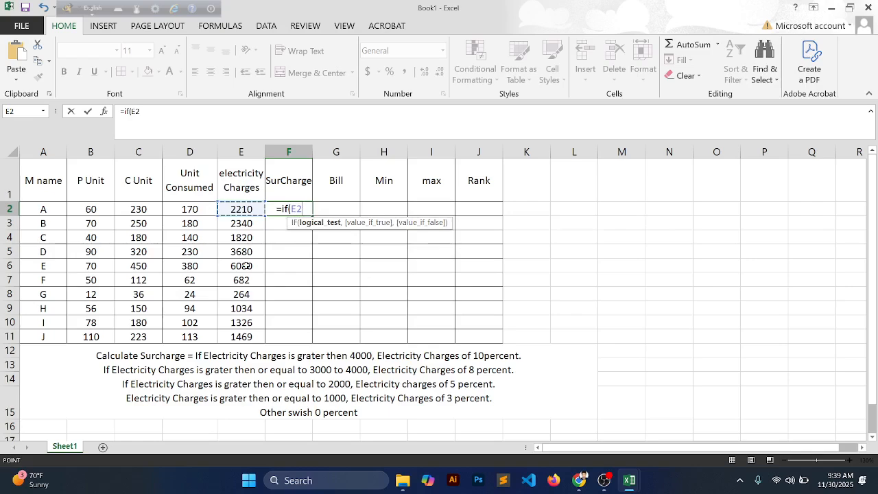
{"action": "type", "text": ">"}
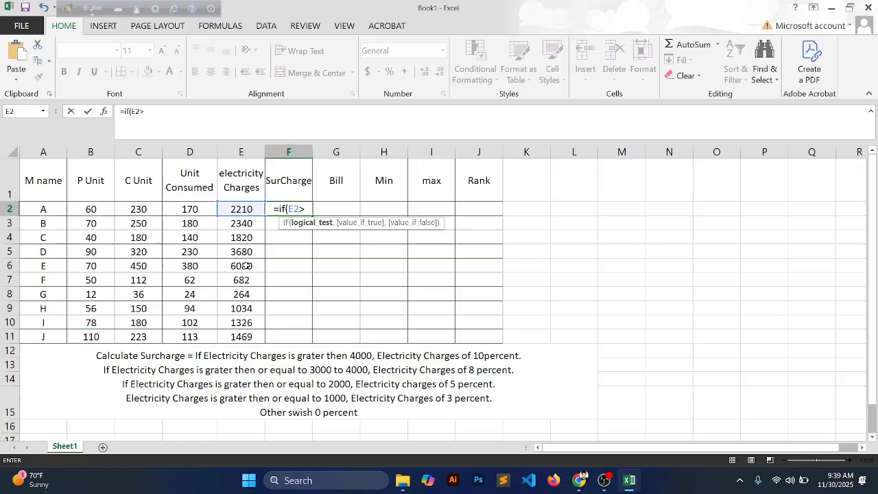
{"action": "type", "text": "4000"}
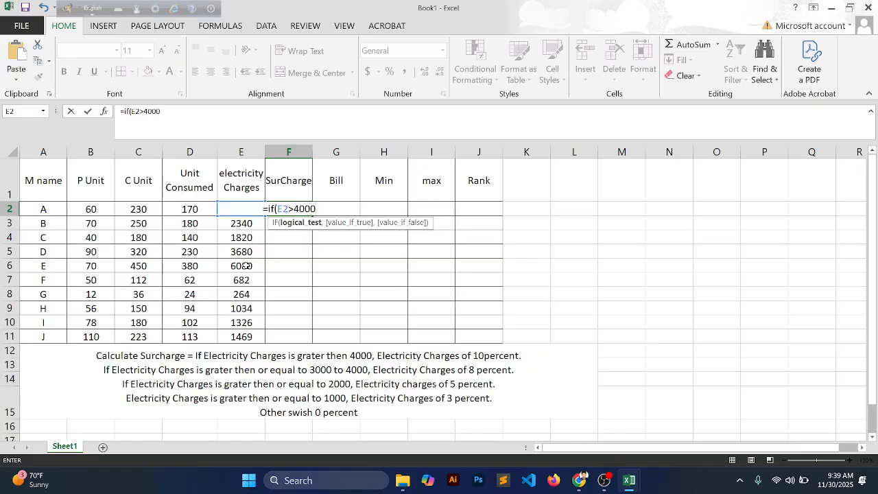
{"action": "type", "text": ","}
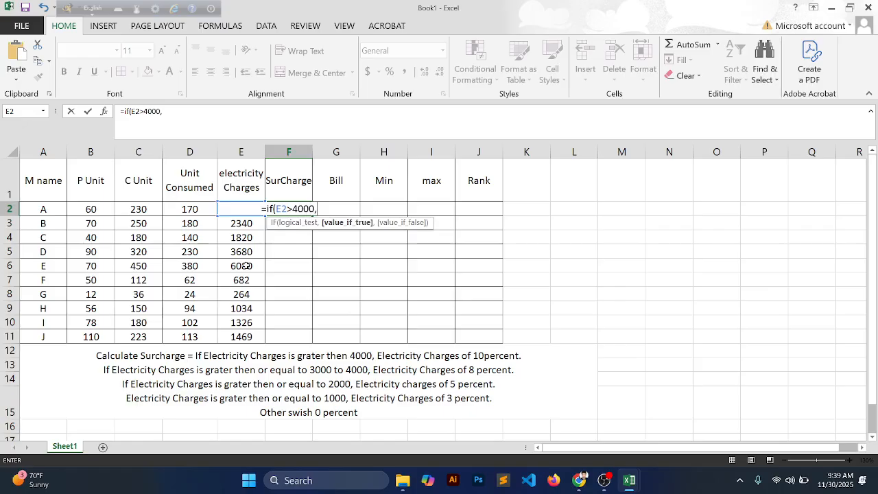
- Enter 10%*E2 as the IF formula's value when the condition is true
{"action": "type", "text": "10"}
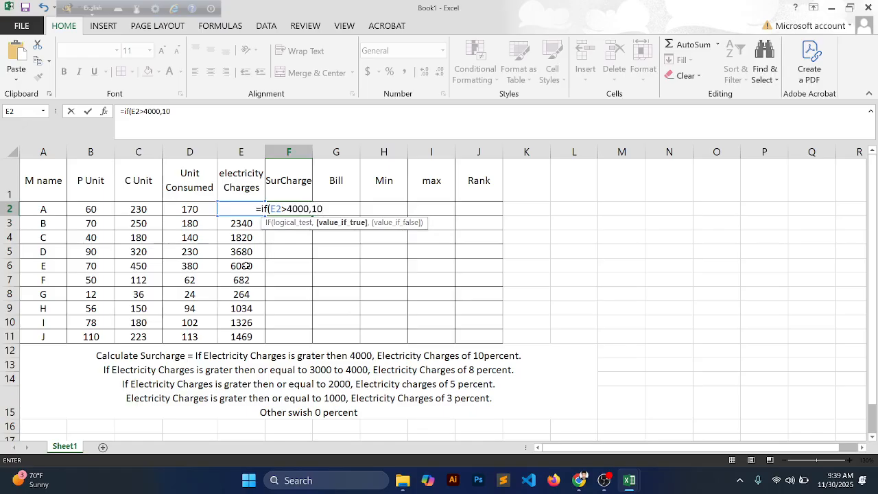
{"action": "type", "text": "%"}
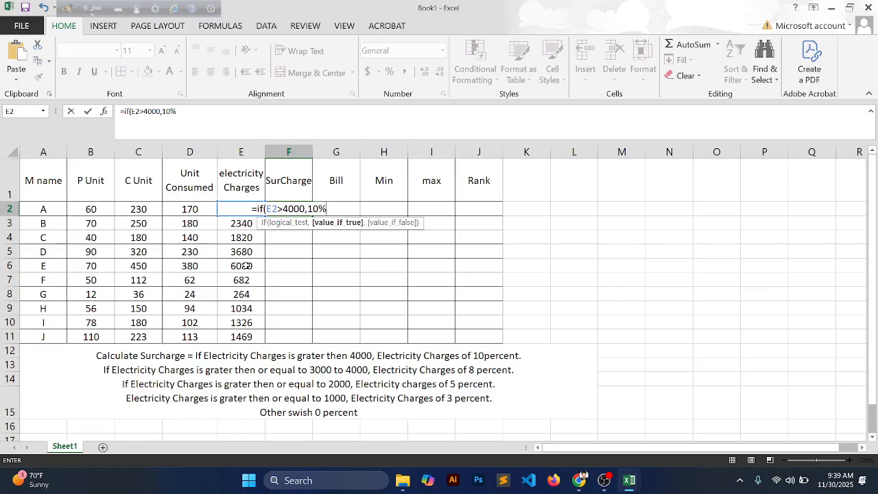
{"action": "type", "text": "e"}
{"action": "key", "text": "BackSpace"}
{"action": "type", "text": "*E"}
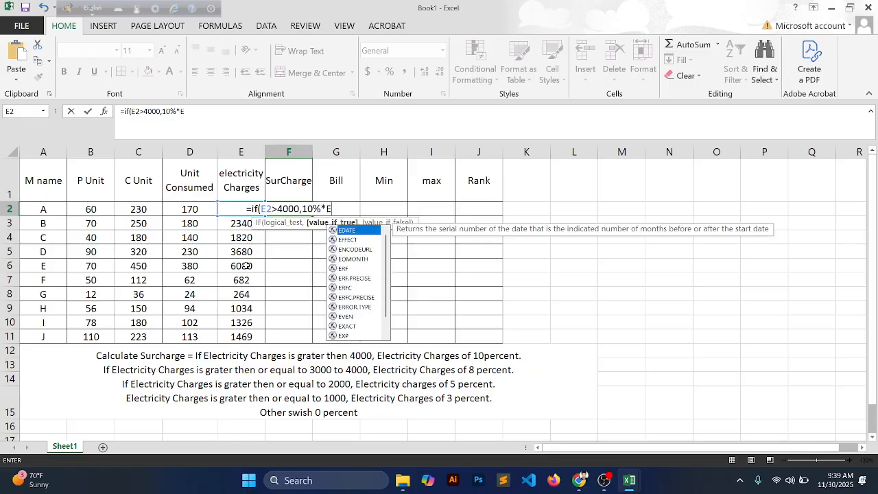
{"action": "type", "text": "2,if(E2>3000,8%*E2,"}
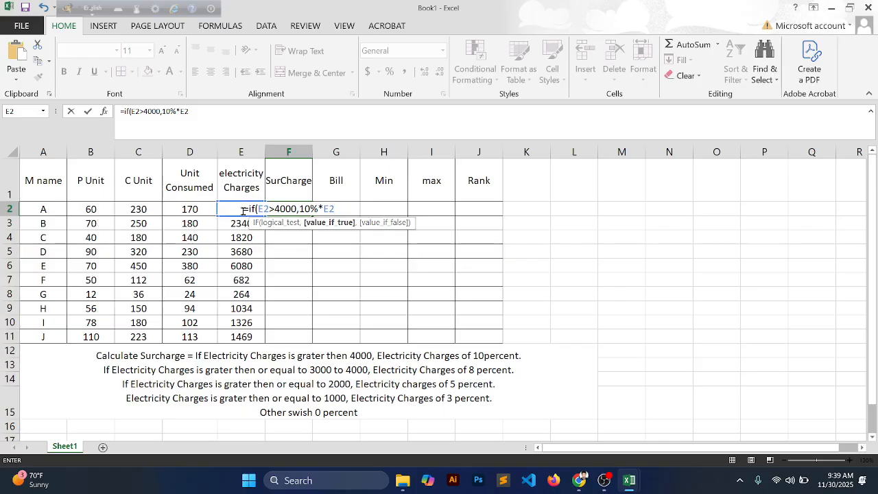
- Nest a second IF as the false value of F2's surcharge formula, with the condition E2>3000
{"action": "type", "text": ","}
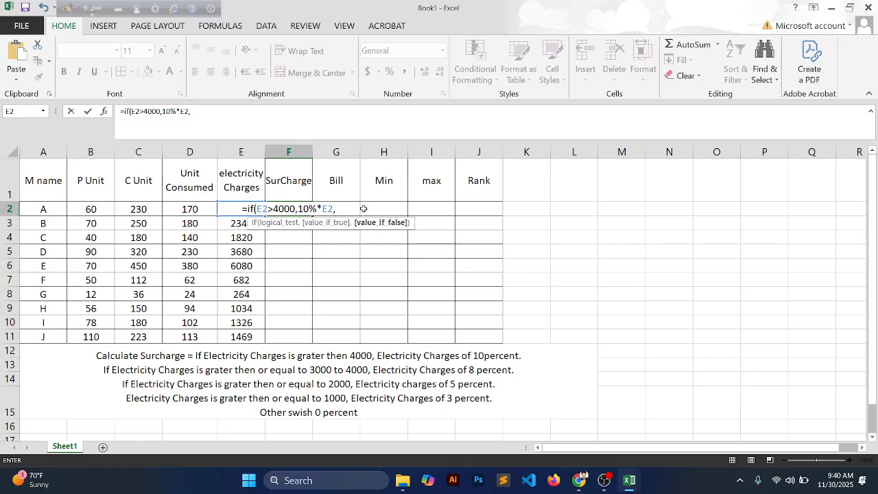
{"action": "type", "text": "if"}
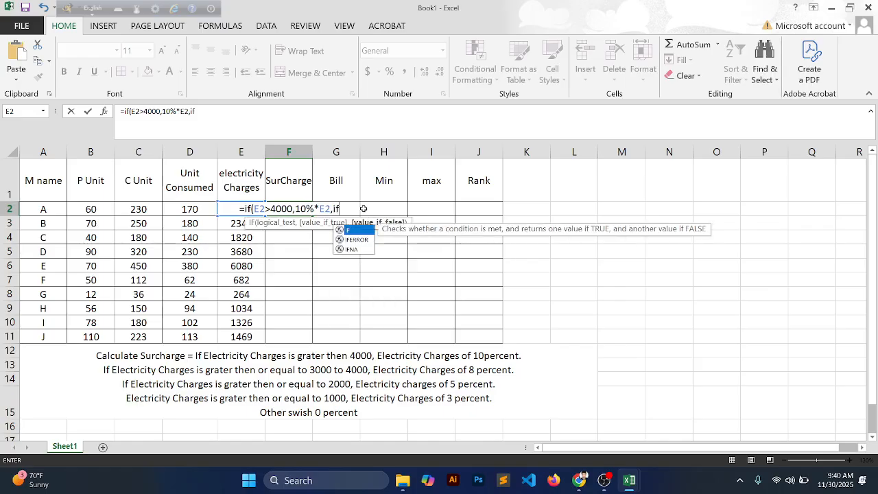
{"action": "type", "text": "("}
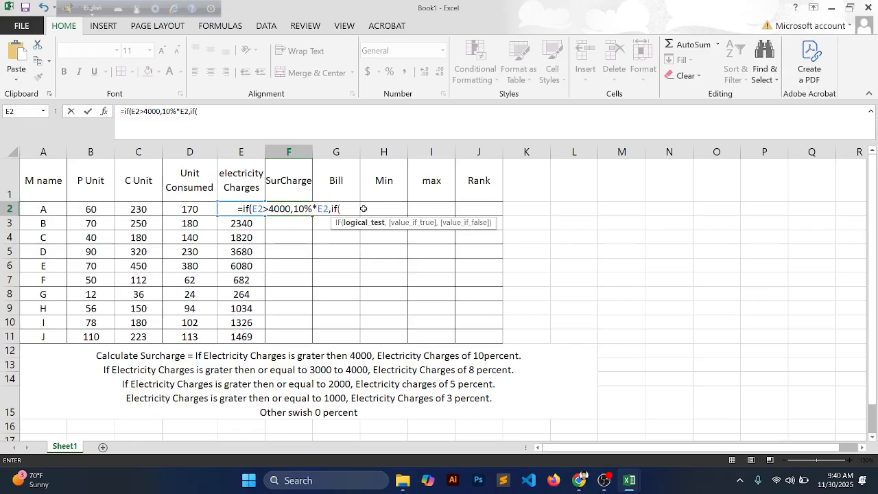
{"action": "type", "text": "E2"}
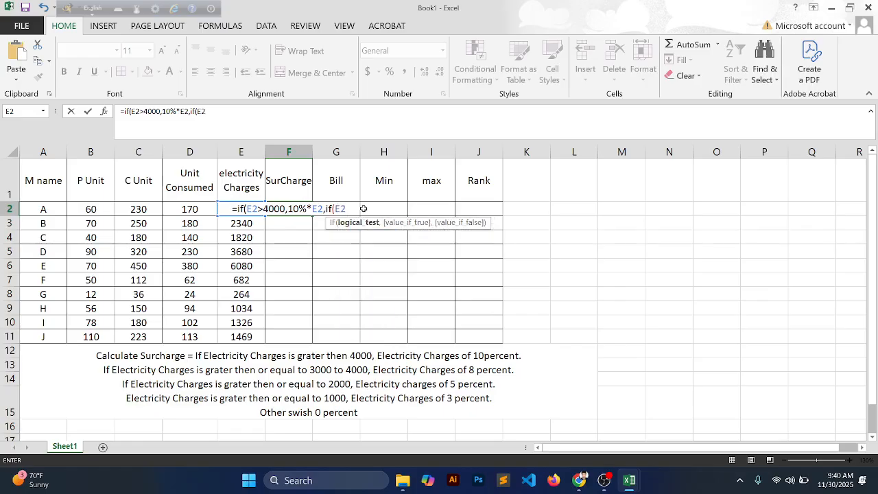
{"action": "type", "text": ">"}
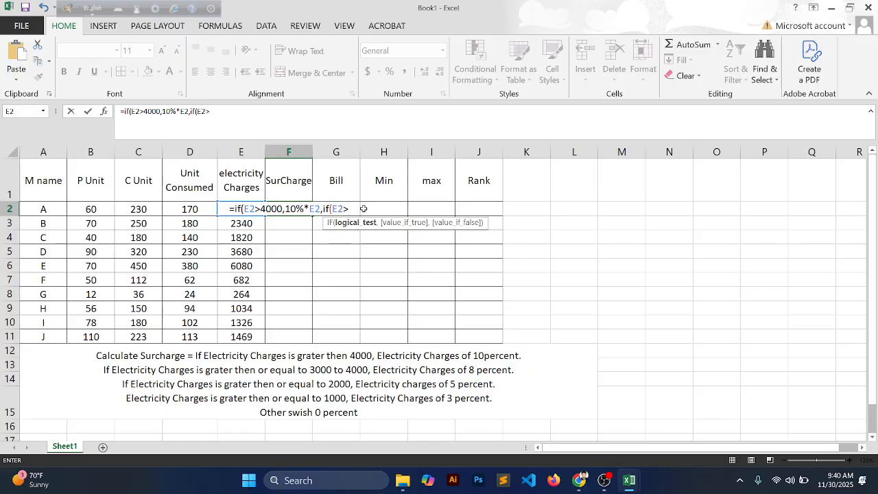
{"action": "type", "text": "3000"}
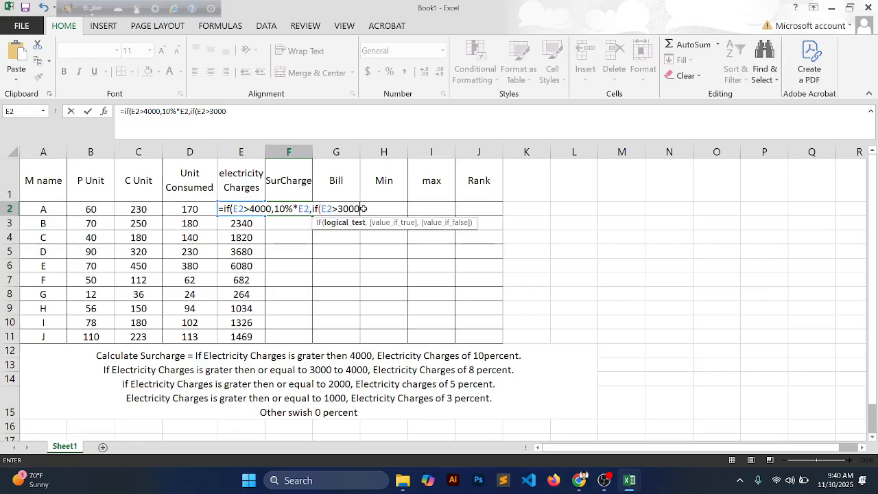
- Enter 8%*E2 as the second IF's true value and change its condition to E2=>3000
{"action": "type", "text": ","}
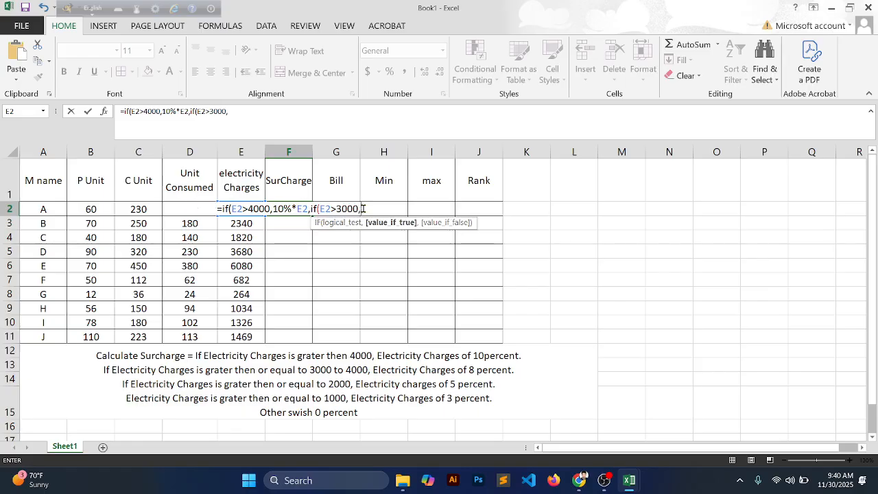
{"action": "type", "text": "8%"}
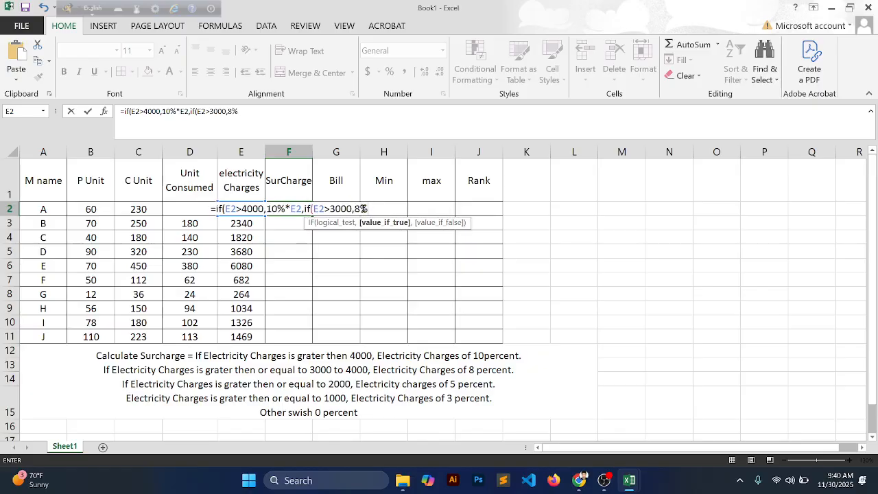
{"action": "type", "text": "*"}
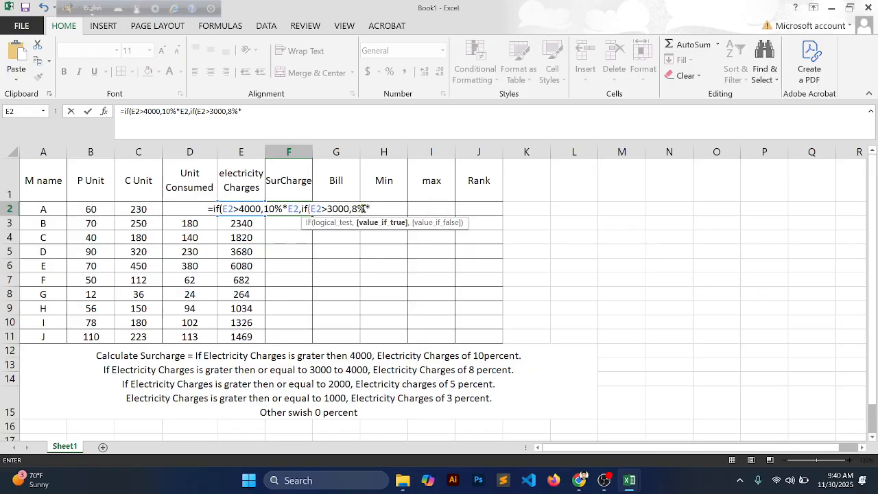
{"action": "type", "text": "E2"}
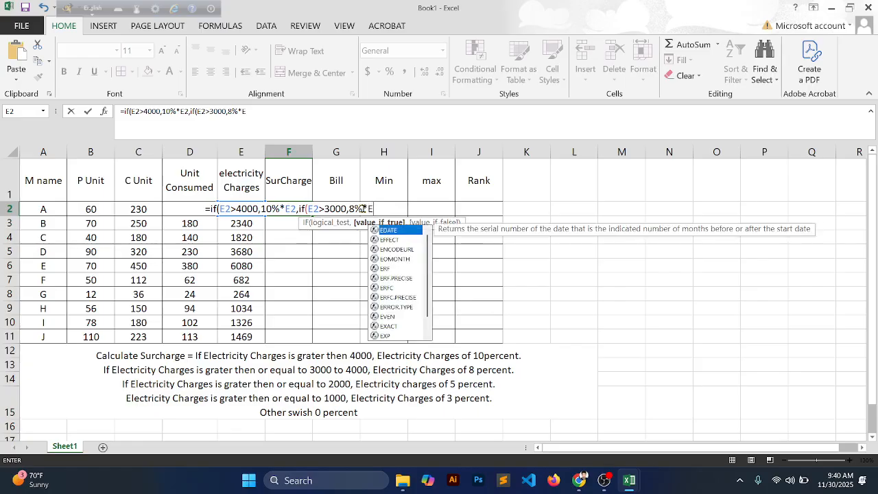
{"action": "type", "text": ","}
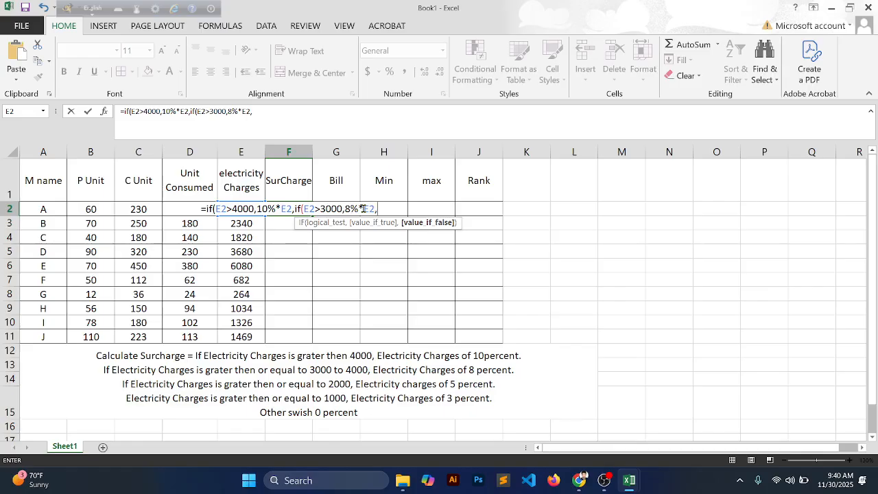
{"action": "left_click", "coordinate": [314, 214]}
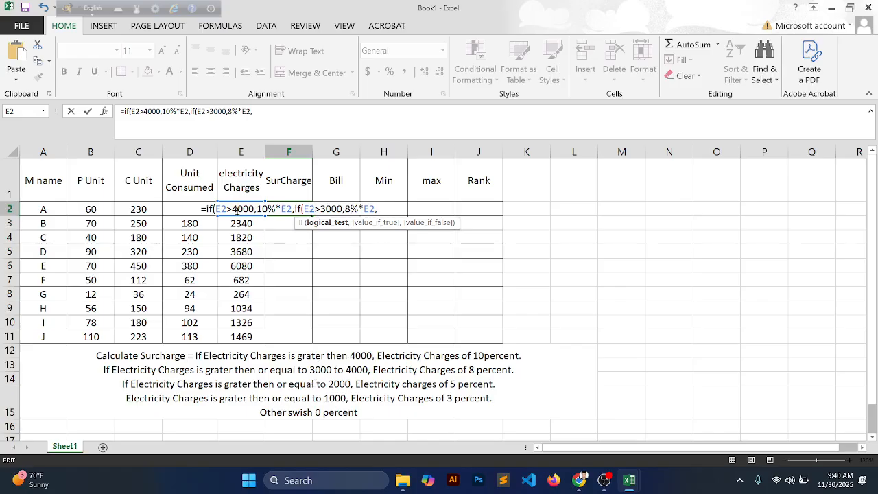
{"action": "type", "text": "="}
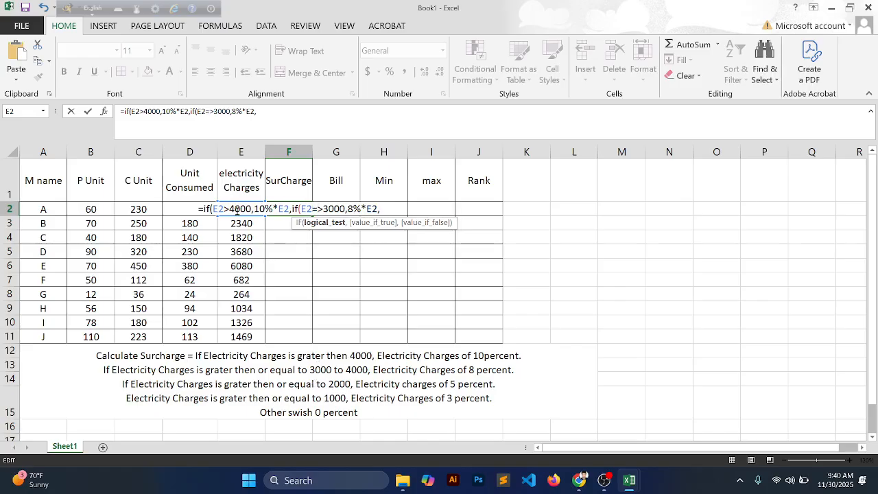
- Nest a third IF at the end of the formula with the condition E2=>2000 and the true value 5%*E2
{"action": "left_click", "coordinate": [385, 205]}
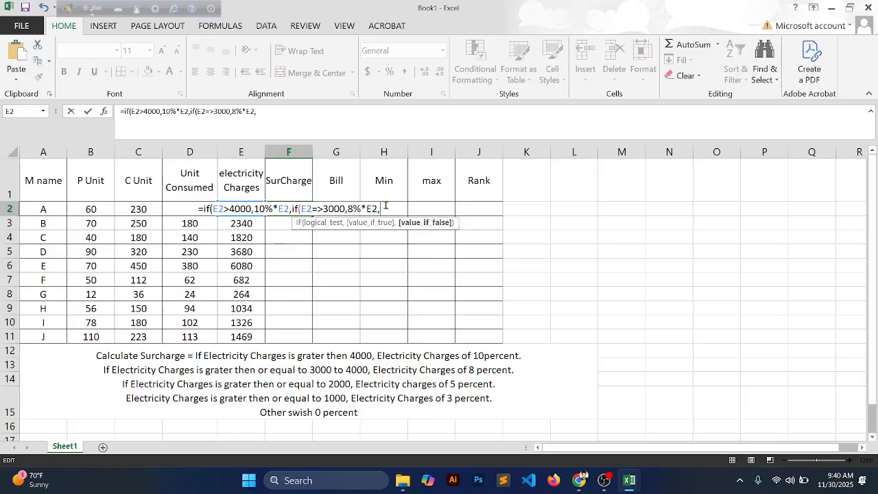
{"action": "type", "text": "if("}
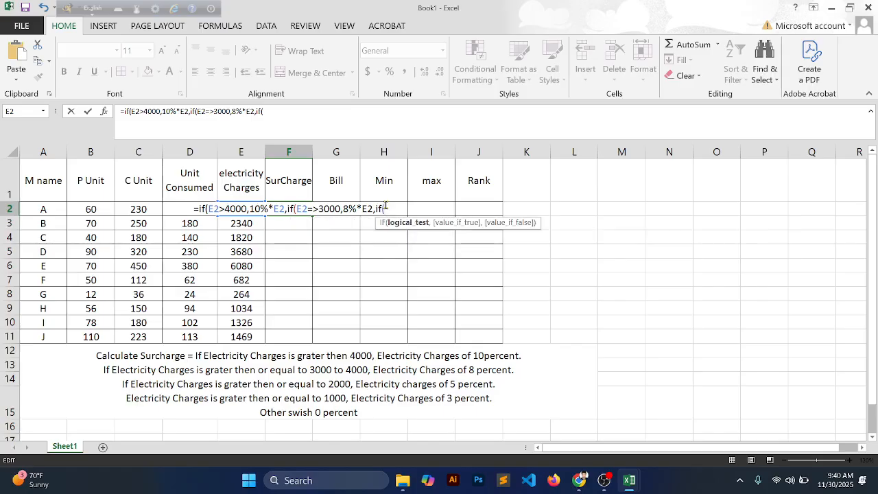
{"action": "type", "text": "E2"}
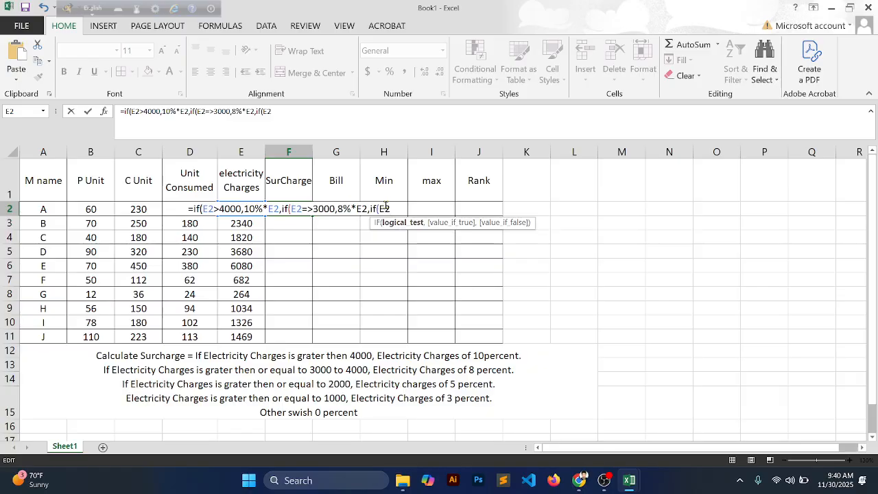
{"action": "type", "text": "=>"}
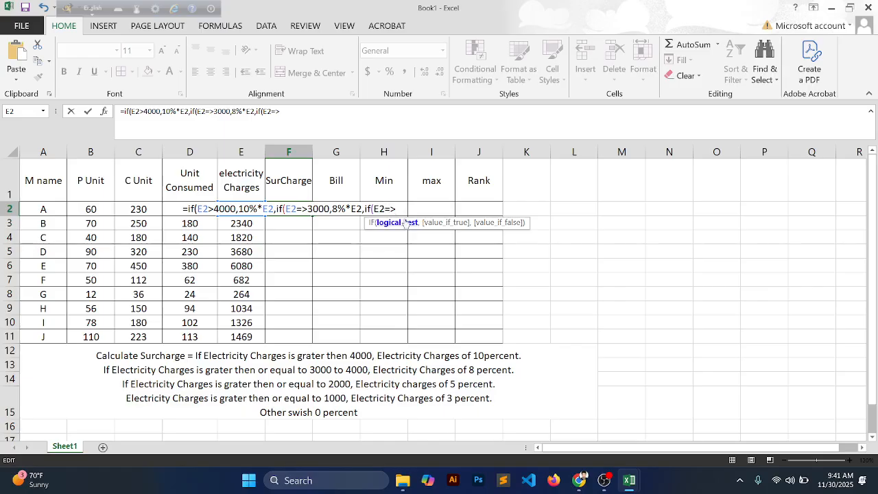
{"action": "type", "text": "2000,5%*"}
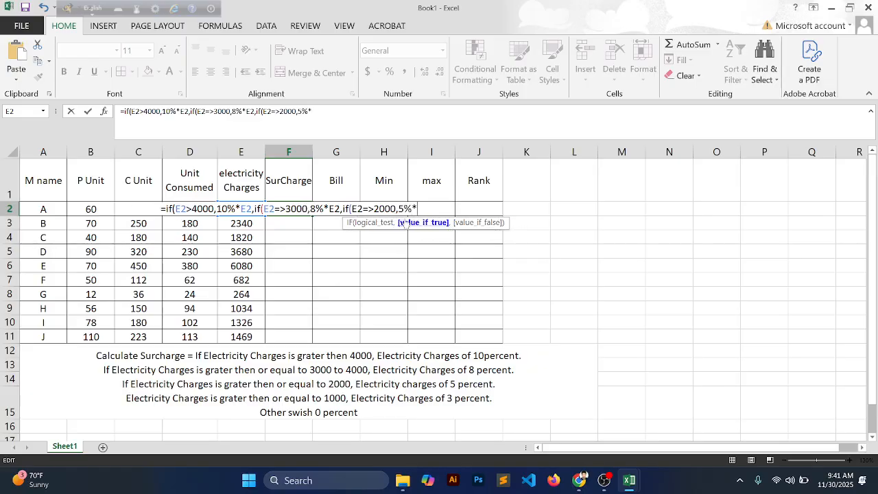
{"action": "type", "text": "E2"}
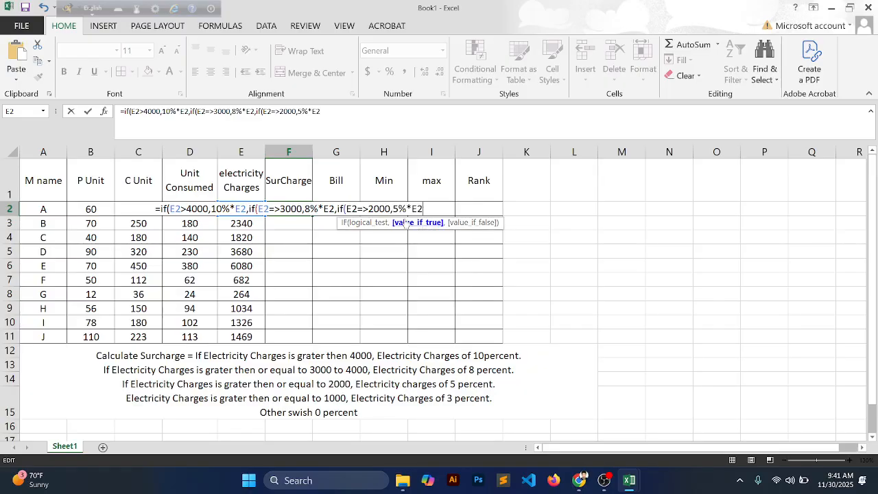
{"action": "type", "text": ","}
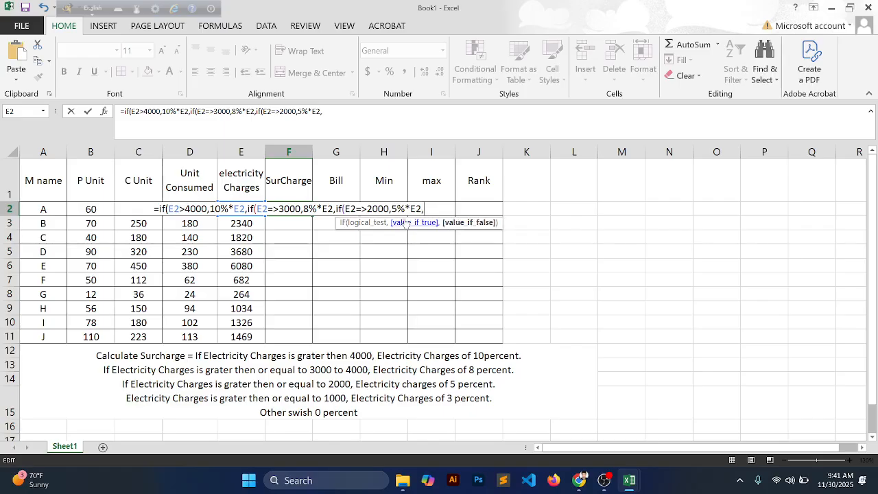
- Nest a fourth IF as the third IF's false value, with the condition E2=>100
{"action": "type", "text": "If"}
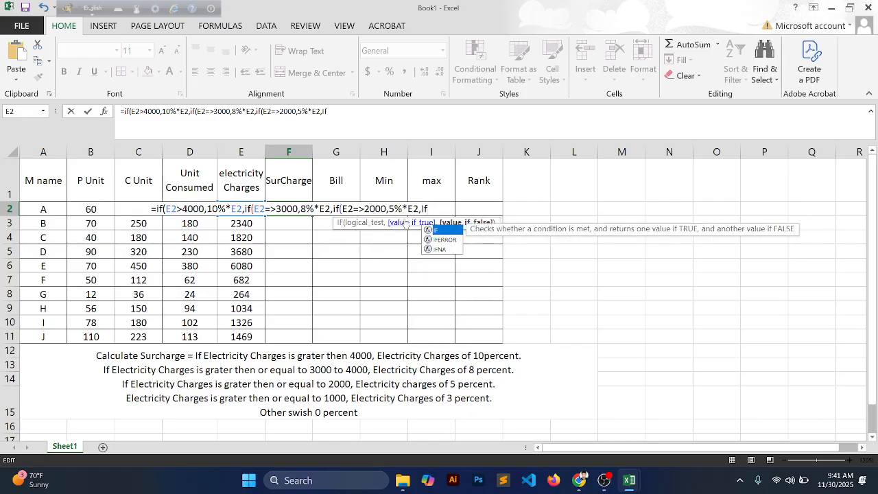
{"action": "type", "text": "("}
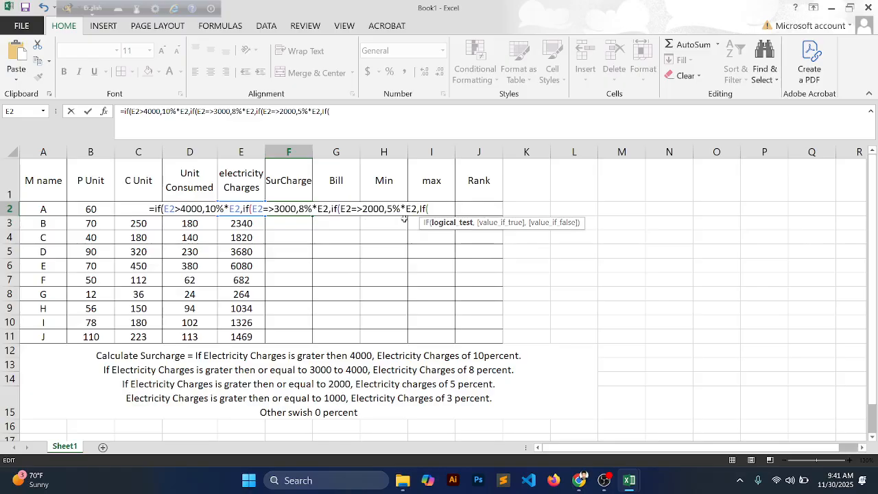
{"action": "type", "text": "E2"}
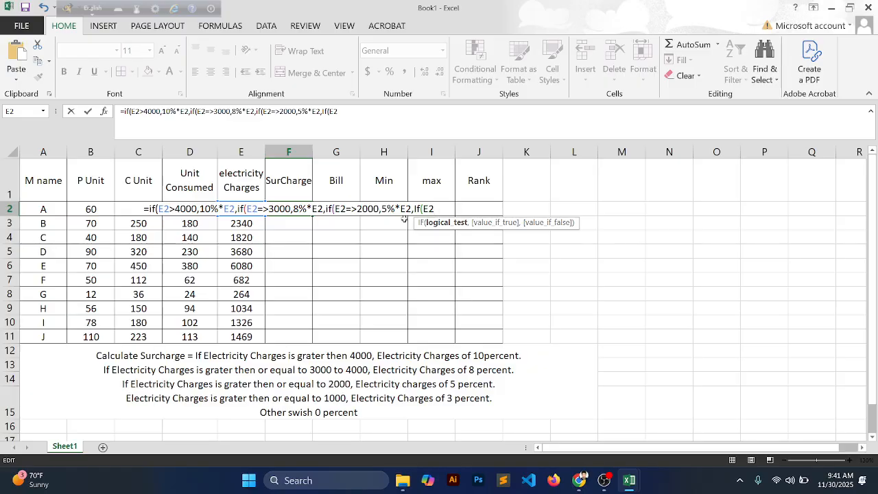
{"action": "type", "text": "=>100"}
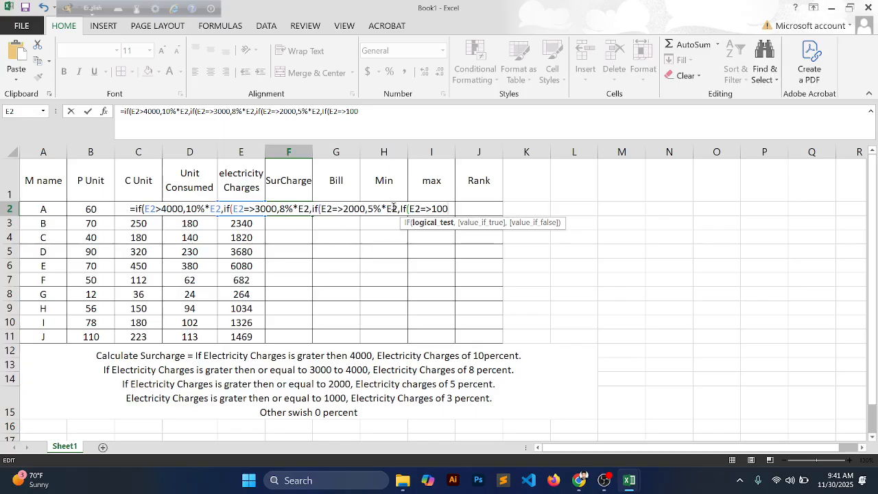
- Try to commit the unfinished nested IF formula in cell F2
{"action": "left_click", "coordinate": [394, 208]}
{"action": "left_click", "coordinate": [421, 207]}
{"action": "left_click_drag", "start_coordinate": [449, 208], "coordinate": [407, 207]}
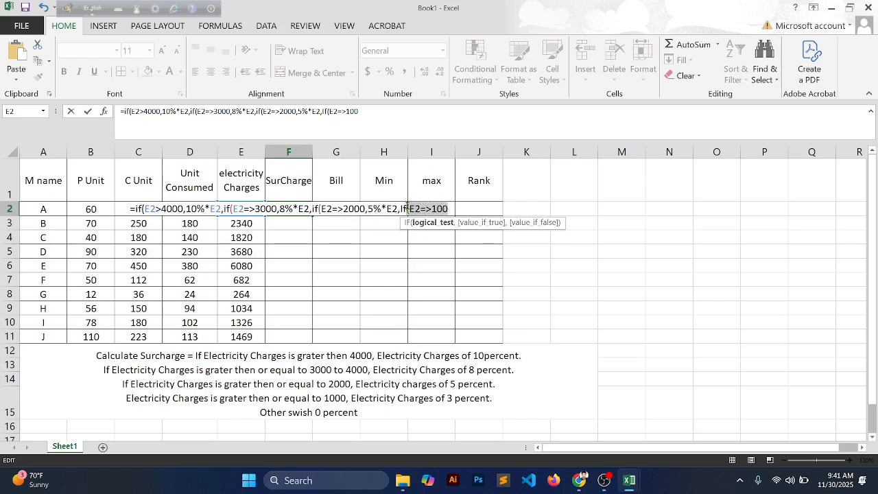
{"action": "left_click", "coordinate": [454, 210]}
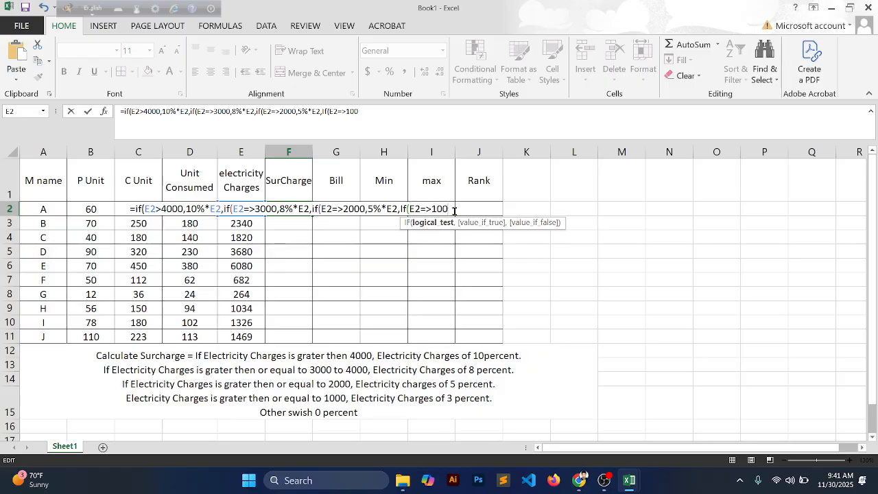
{"action": "type", "text": ","}
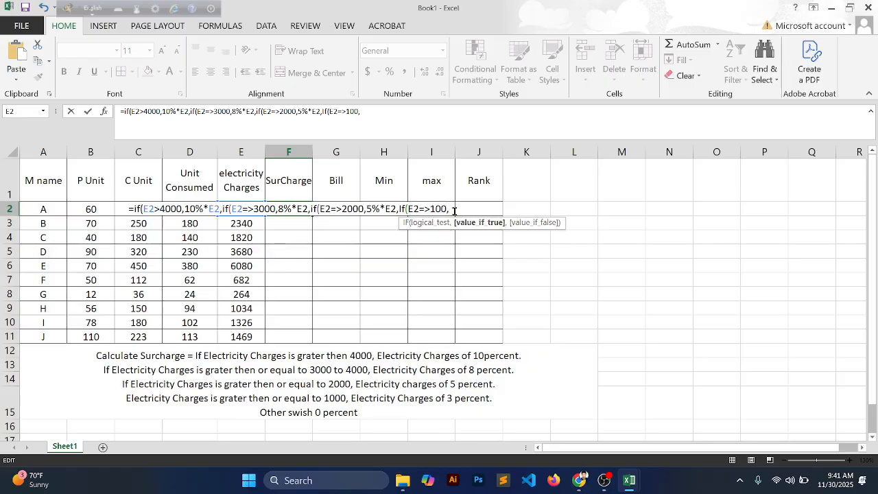
{"action": "key", "text": "BackSpace"}
{"action": "key", "text": "Return"}
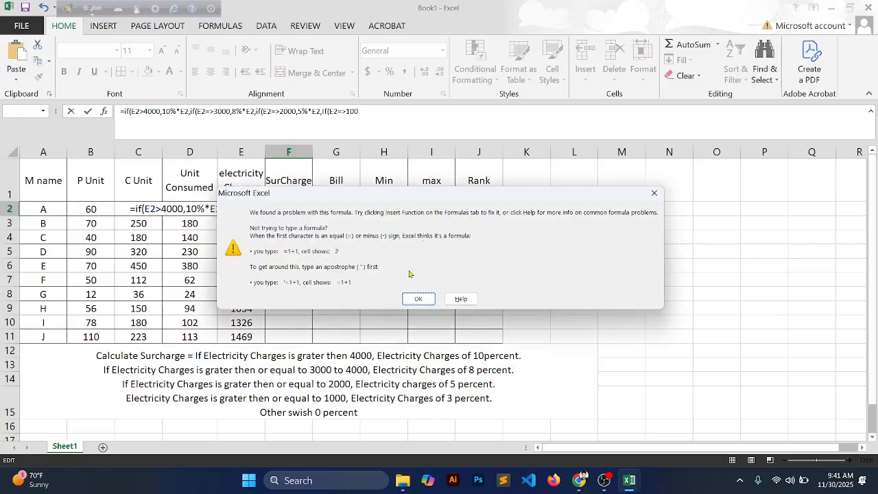
{"action": "left_click", "coordinate": [654, 194]}
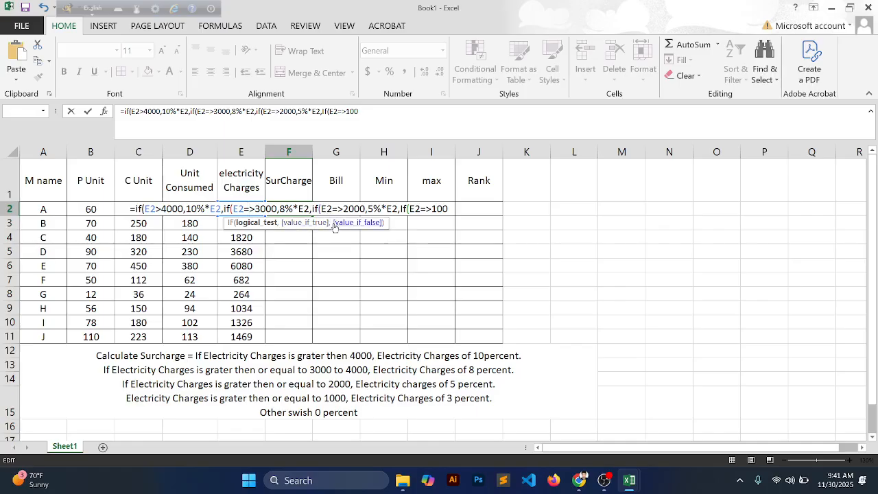
- Correct the condition of the fourth nested IF in the F2 formula to E2=>1000
{"action": "left_click", "coordinate": [362, 208]}
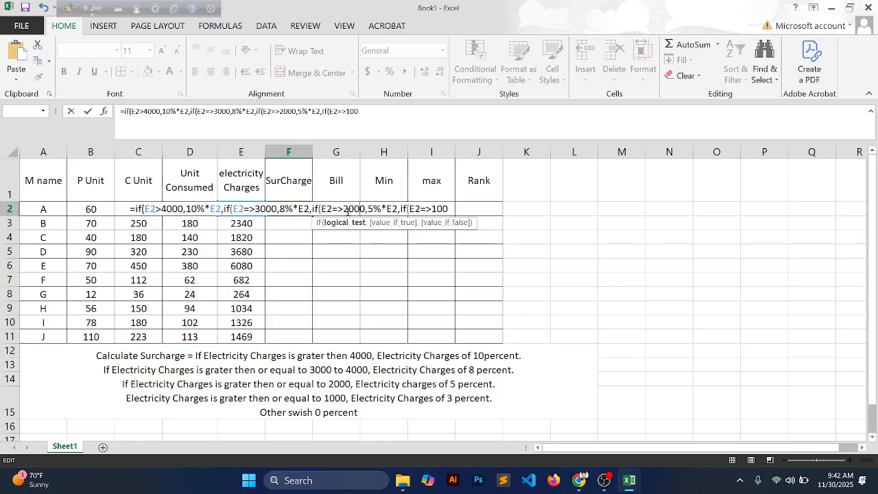
{"action": "left_click", "coordinate": [452, 208]}
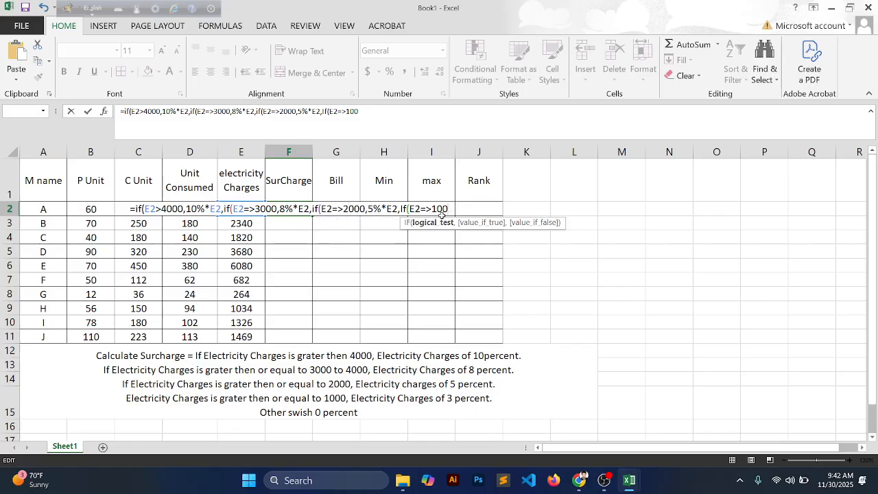
{"action": "type", "text": "0"}
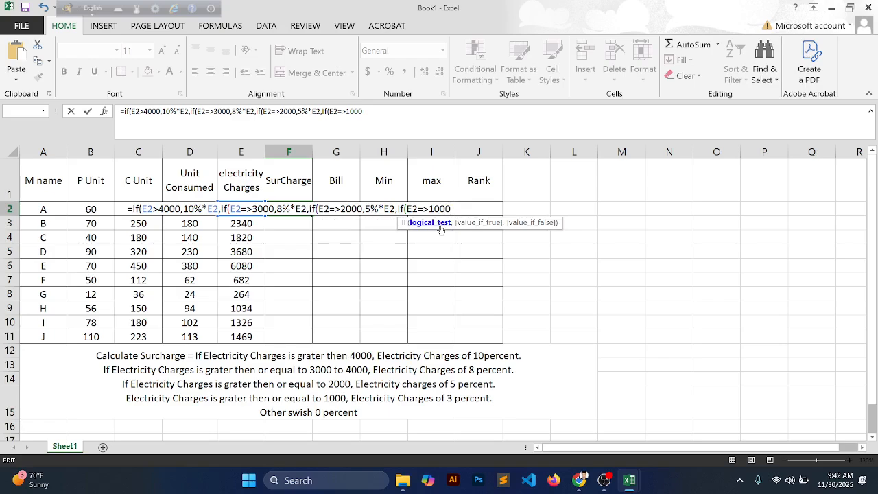
- Enter 3%*E2 as the fourth IF's true value, close the parenthesis and commit the surcharge formula in F2
{"action": "type", "text": ","}
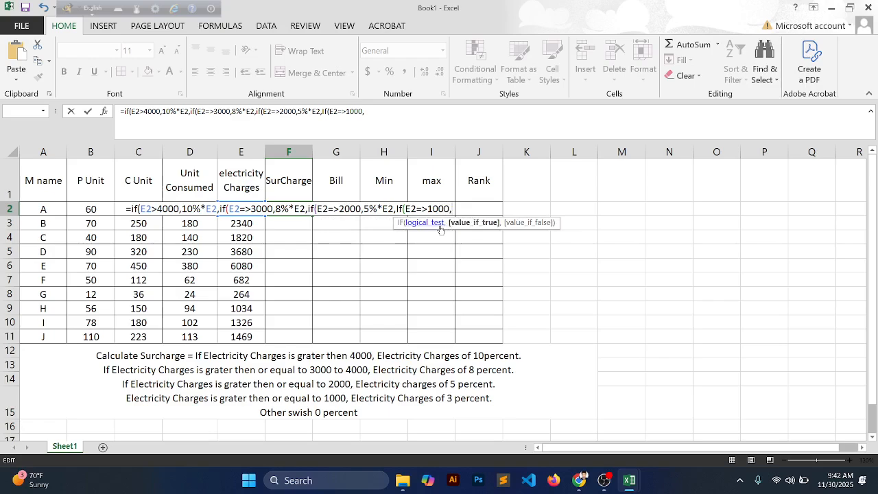
{"action": "type", "text": "3"}
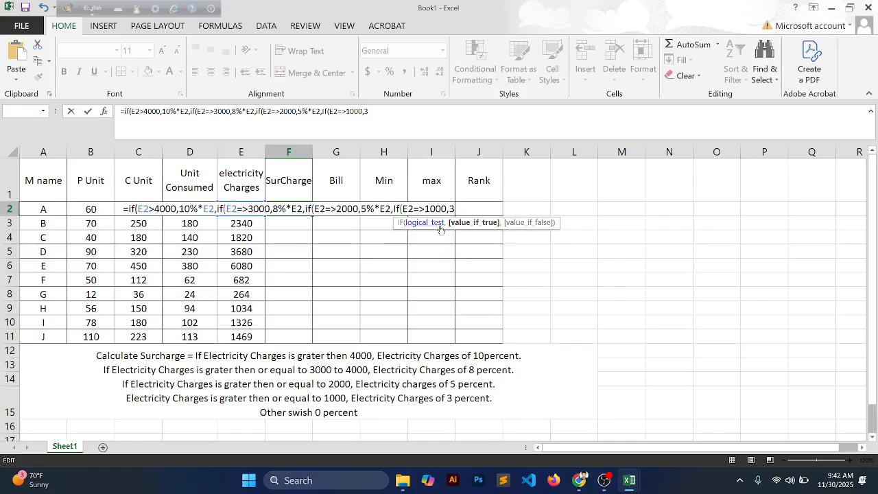
{"action": "type", "text": "%"}
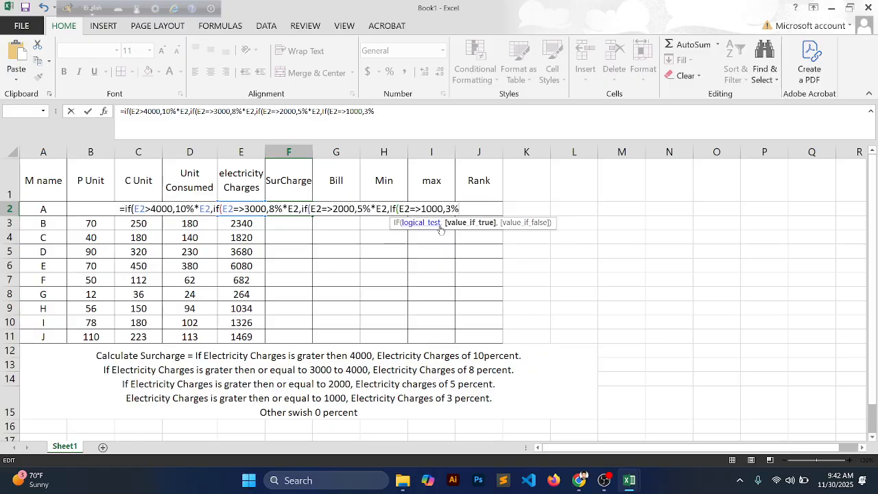
{"action": "type", "text": "*"}
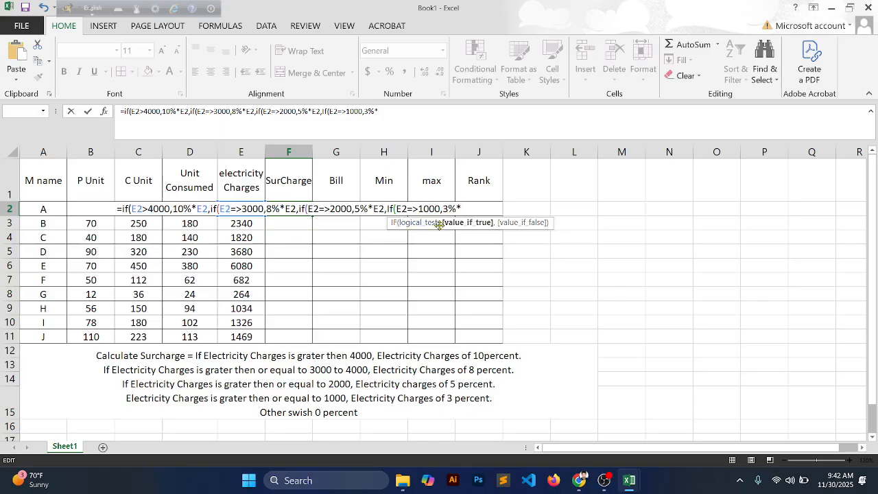
{"action": "type", "text": "E2"}
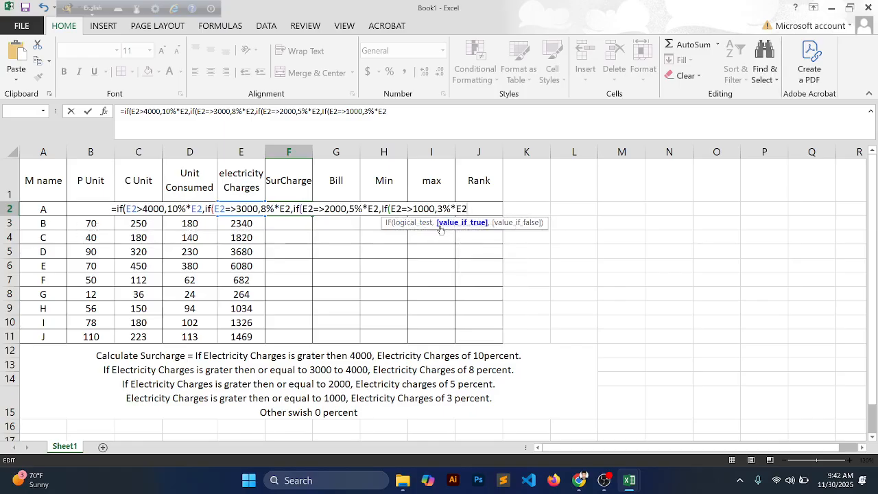
{"action": "type", "text": ")"}
{"action": "key", "text": "Return"}
{"action": "key", "text": "Return"}
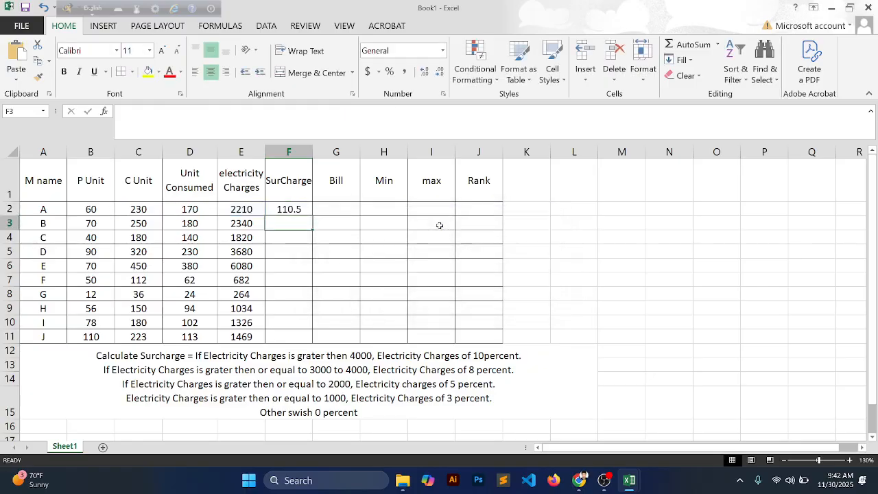
- Reopen the surcharge formula in F2 and replace the closing parentheses after 3%*E2 with a comma
{"action": "double_click", "coordinate": [304, 211]}
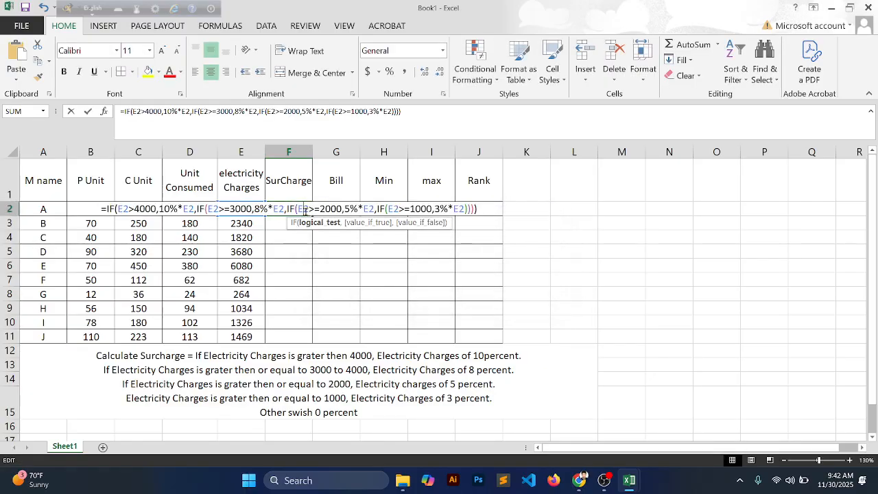
{"action": "left_click", "coordinate": [464, 209]}
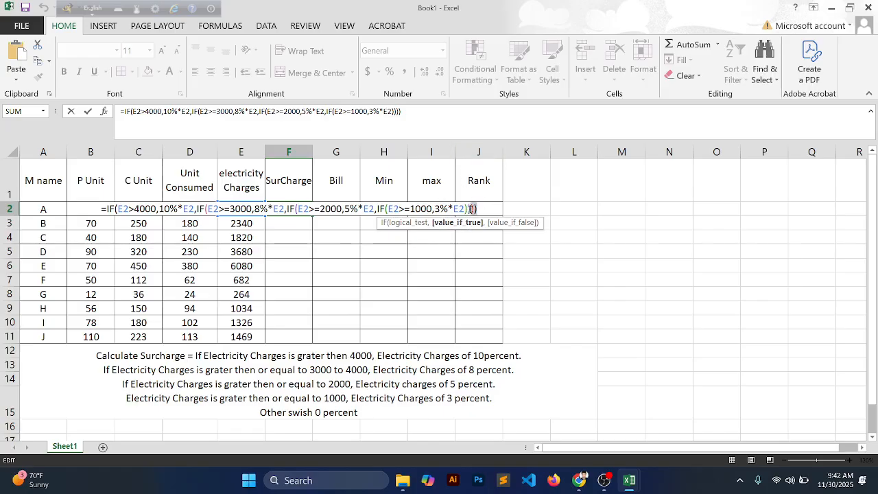
{"action": "left_click", "coordinate": [467, 208]}
{"action": "key", "text": "BackSpace"}
{"action": "key", "text": "Delete"}
{"action": "key", "text": "Delete"}
{"action": "key", "text": "Delete"}
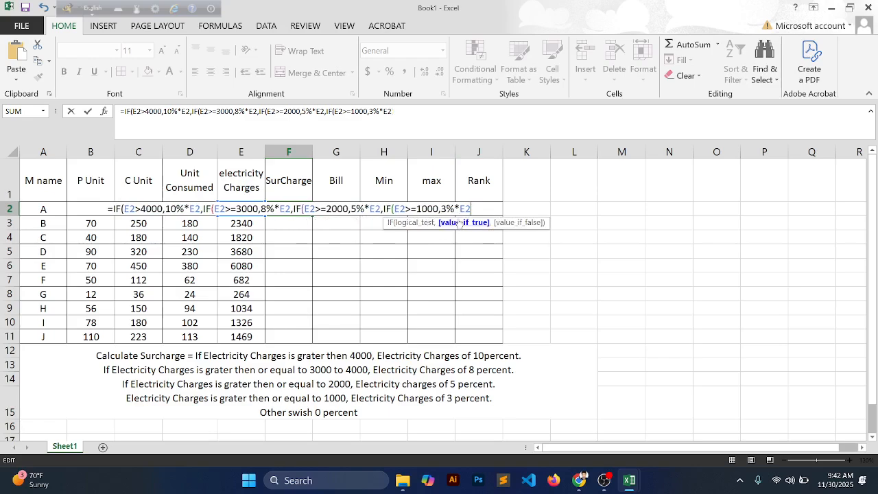
{"action": "type", "text": ","}
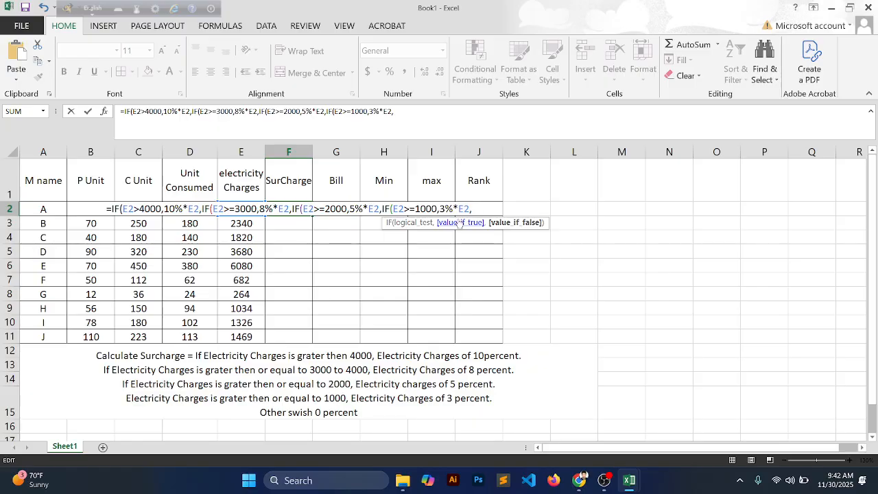
- Try to commit the F2 formula with 0%E2 as the fourth IF's false value
{"action": "type", "text": "0%"}
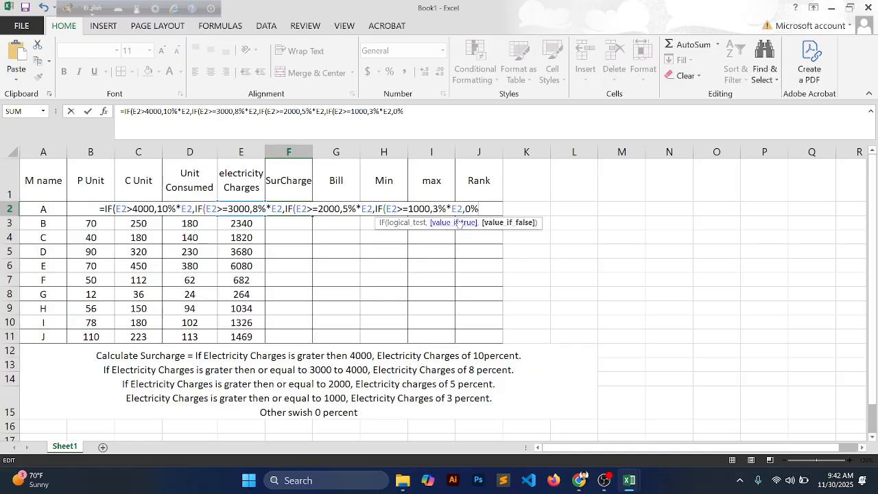
{"action": "type", "text": "E2"}
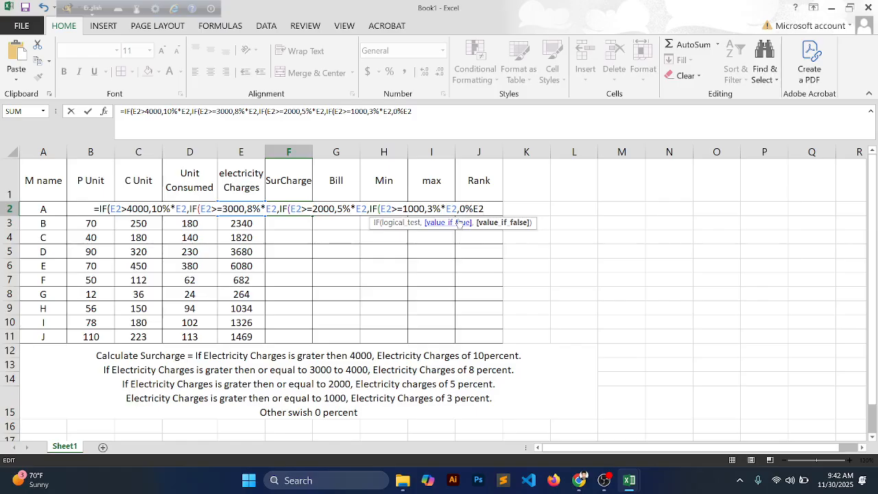
{"action": "key", "text": "Return"}
{"action": "key", "text": "Return"}
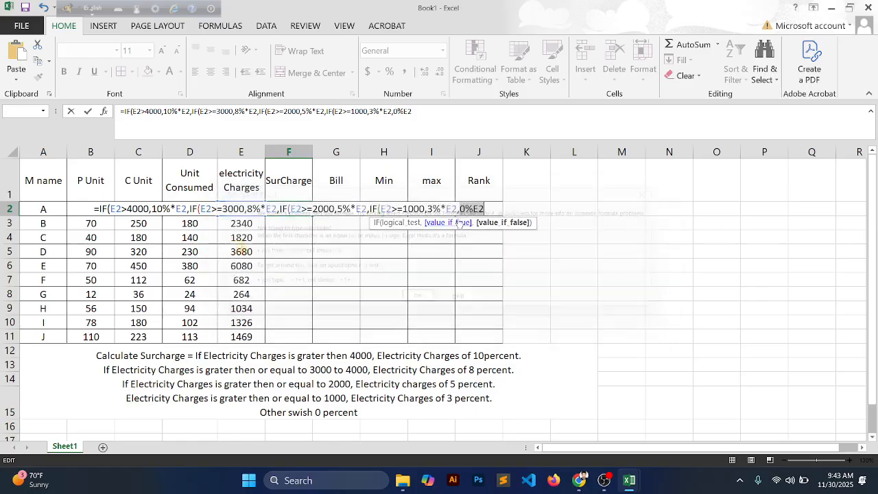
{"action": "key", "text": "Return"}
{"action": "key", "text": "Return"}
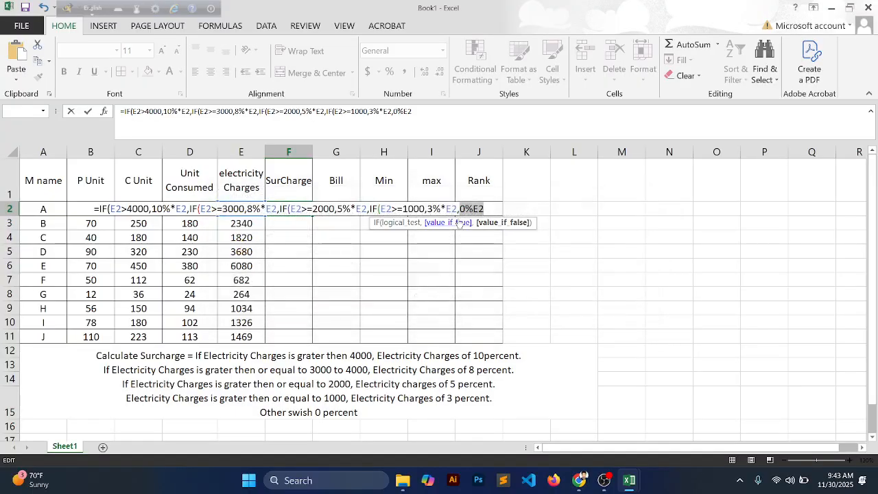
- Replace the fourth IF's false value with 0%*E2 and commit the surcharge formula in F2
{"action": "left_click", "coordinate": [476, 192]}
{"action": "key", "text": "BackSpace"}
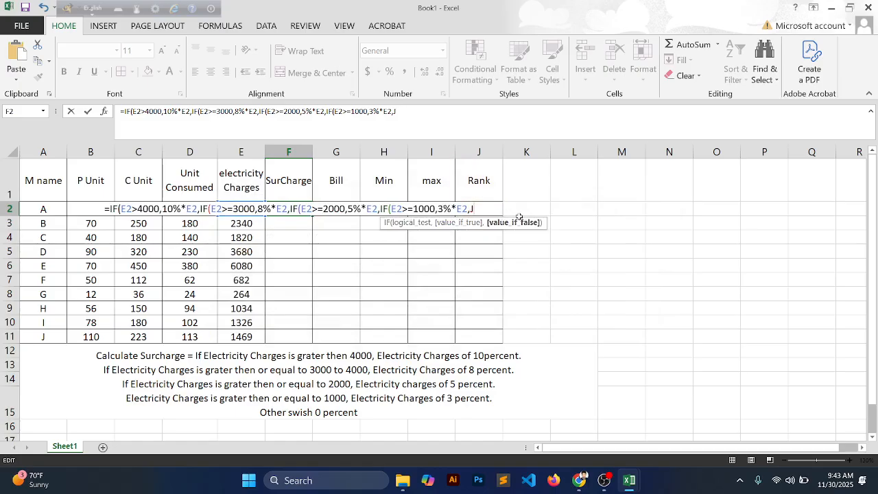
{"action": "key", "text": "BackSpace"}
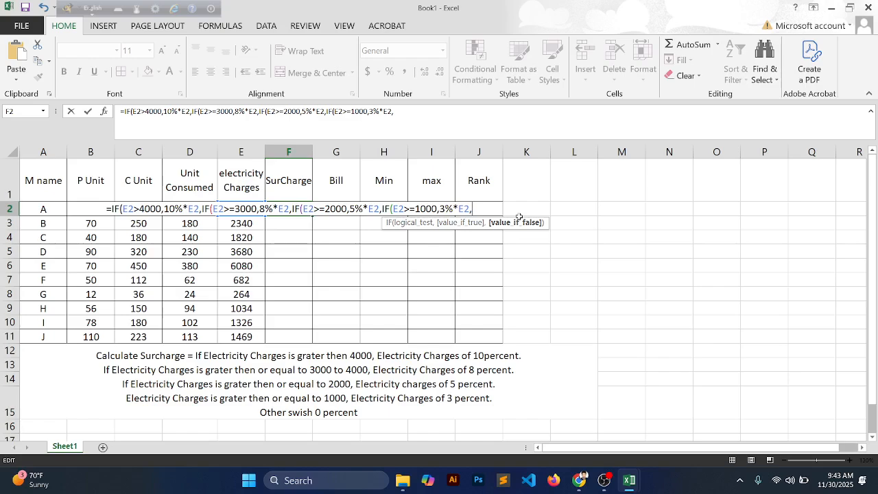
{"action": "type", "text": "0"}
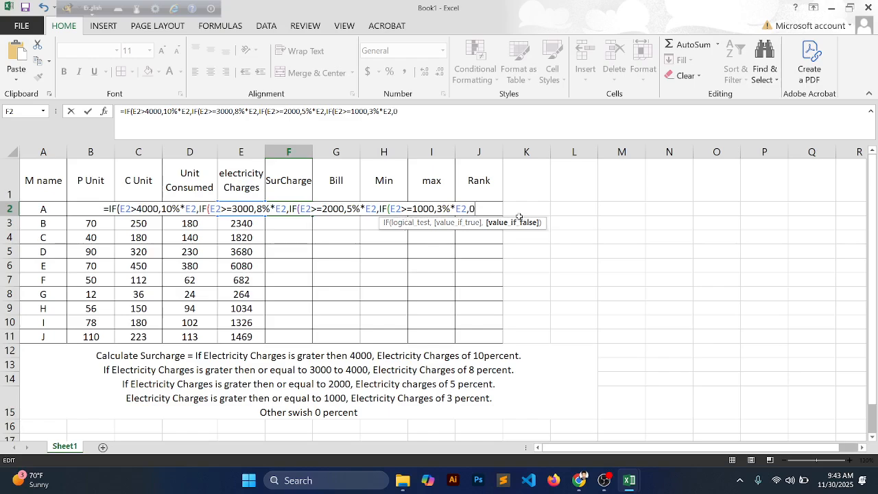
{"action": "type", "text": "%"}
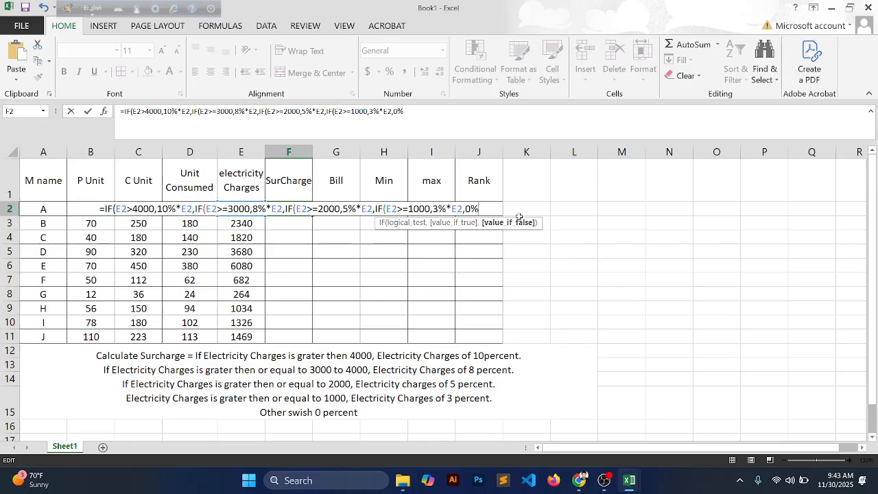
{"action": "type", "text": "&"}
{"action": "key", "text": "BackSpace"}
{"action": "type", "text": "*E2"}
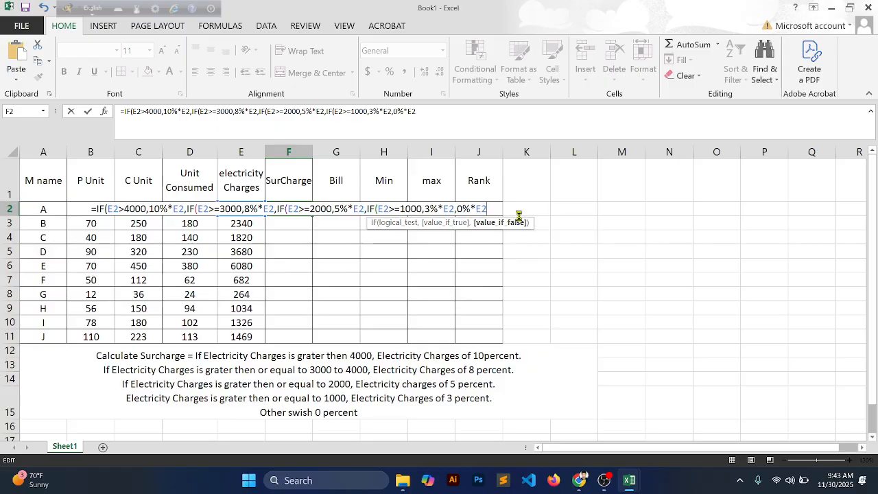
{"action": "key", "text": "Return"}
{"action": "key", "text": "Return"}
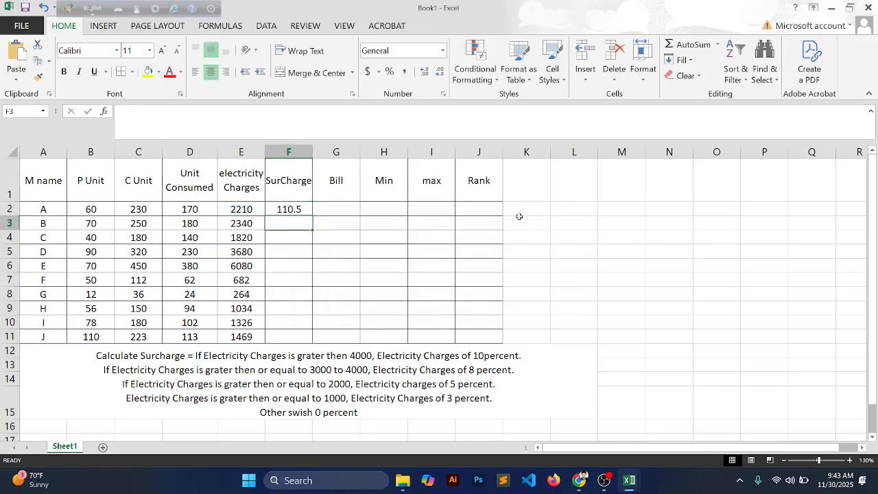
- Fill the surcharge formula from F2 down to F11 and check the charges and surcharges in rows 7 and 8
{"action": "left_click", "coordinate": [288, 211]}
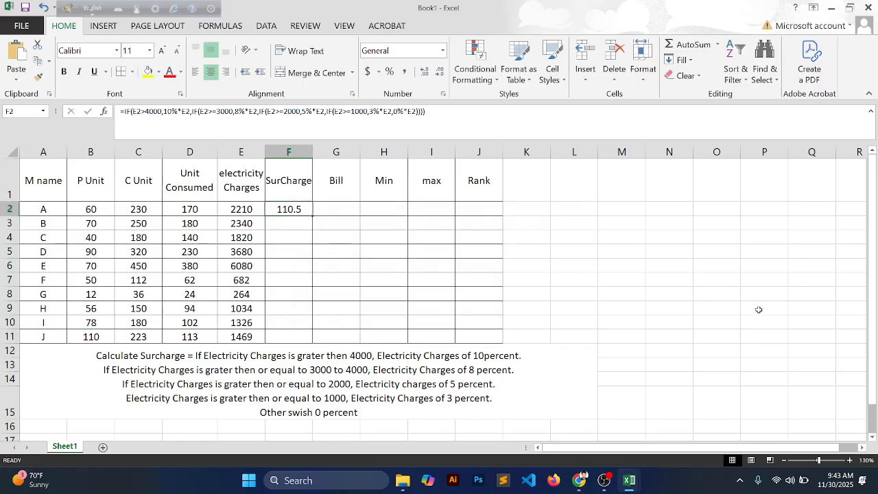
{"action": "left_click_drag", "start_coordinate": [312, 215], "coordinate": [312, 341]}
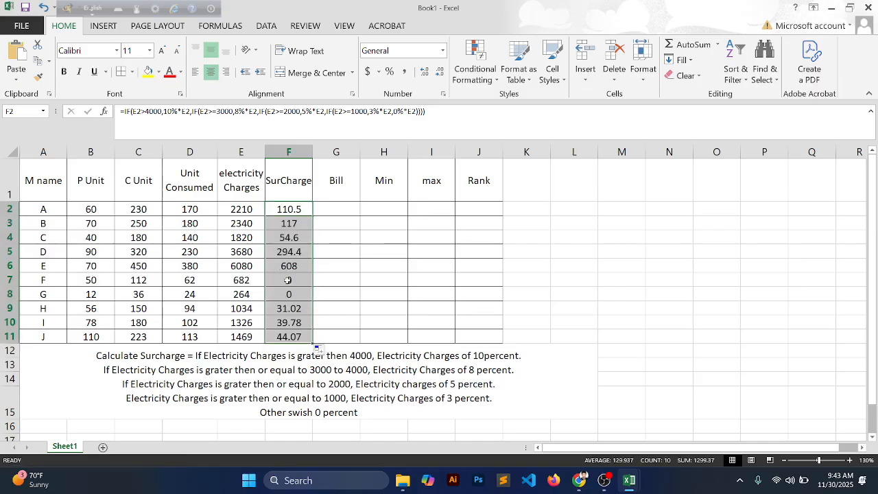
{"action": "left_click", "coordinate": [287, 280]}
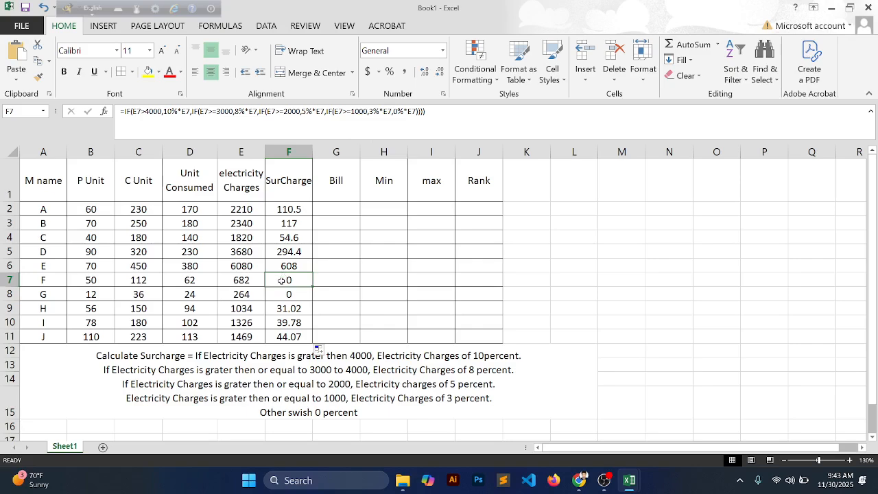
{"action": "left_click", "coordinate": [248, 298]}
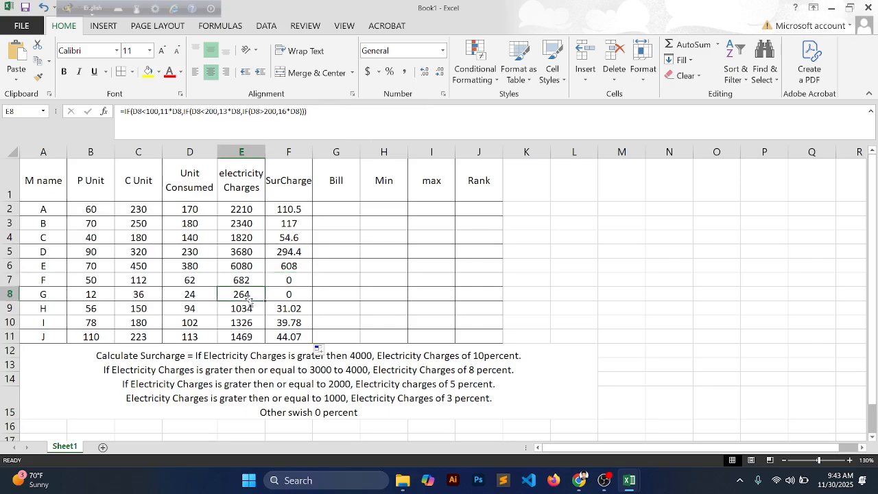
{"action": "left_click", "coordinate": [253, 283]}
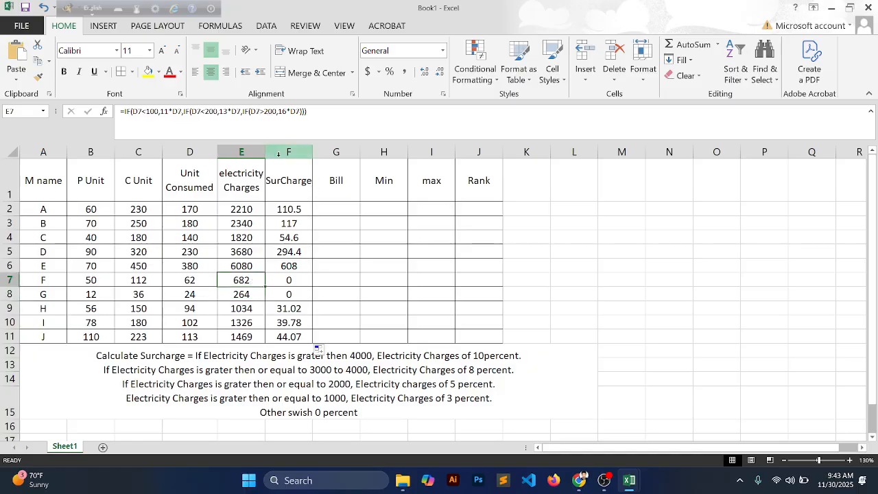
{"action": "left_click", "coordinate": [288, 284]}
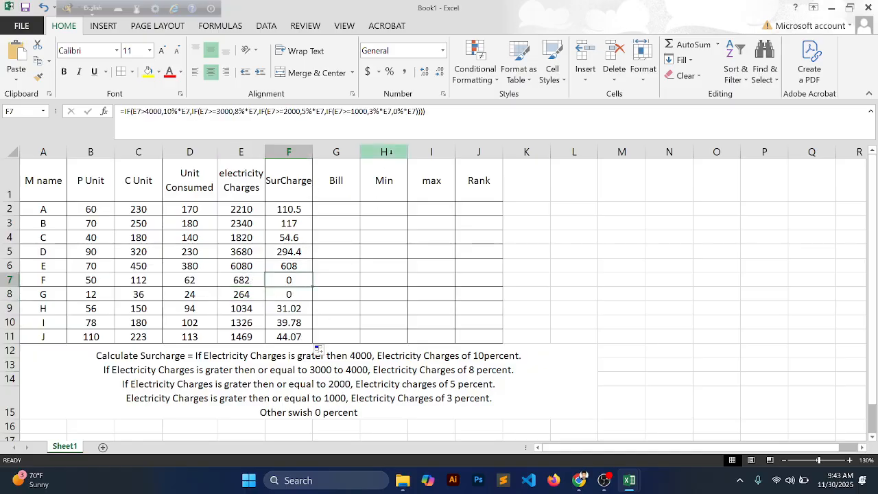
- Calculate the bill in G2 with =E2+F2 and fill the formula down to G11
{"action": "left_click", "coordinate": [349, 216]}
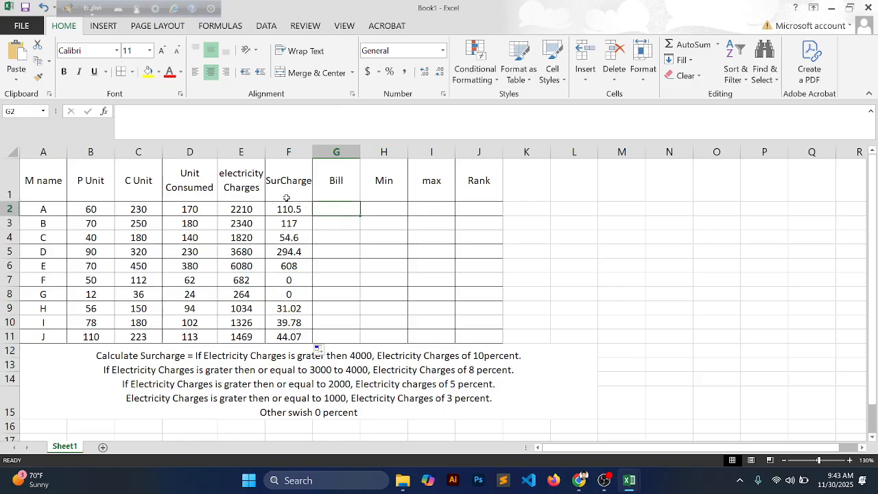
{"action": "type", "text": "="}
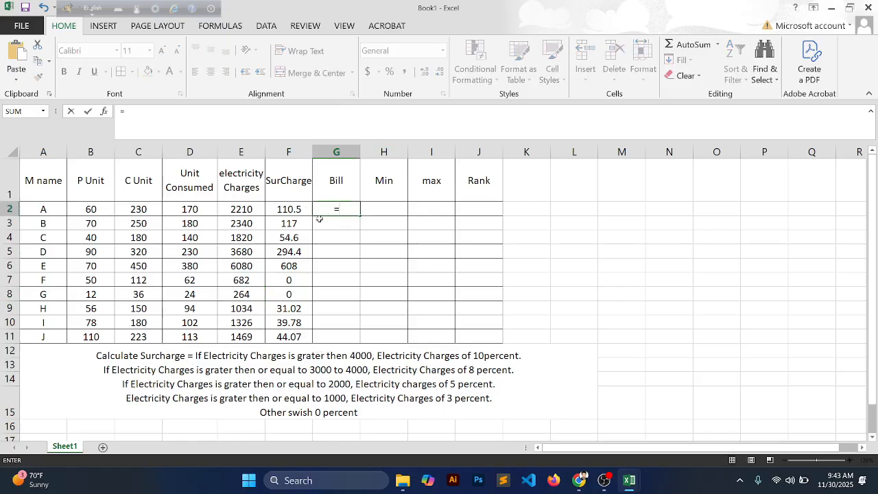
{"action": "left_click", "coordinate": [250, 210]}
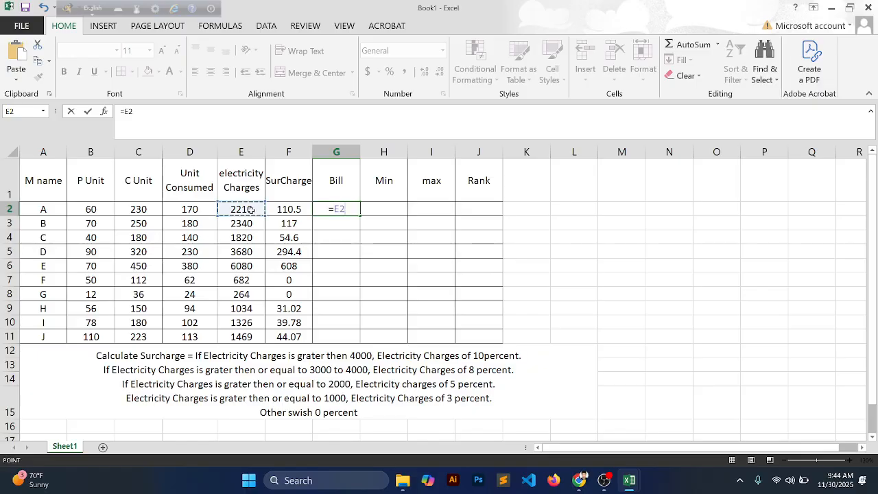
{"action": "type", "text": "+"}
{"action": "left_click", "coordinate": [278, 208]}
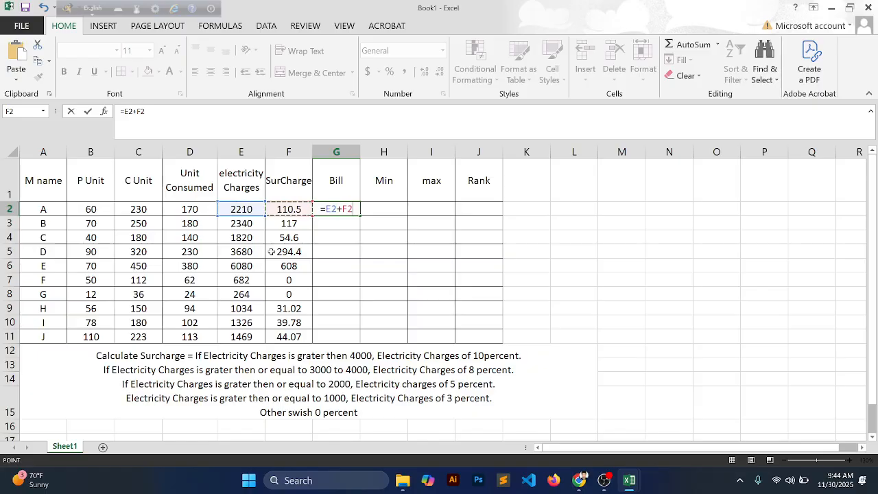
{"action": "key", "text": "Return"}
{"action": "left_click", "coordinate": [347, 210]}
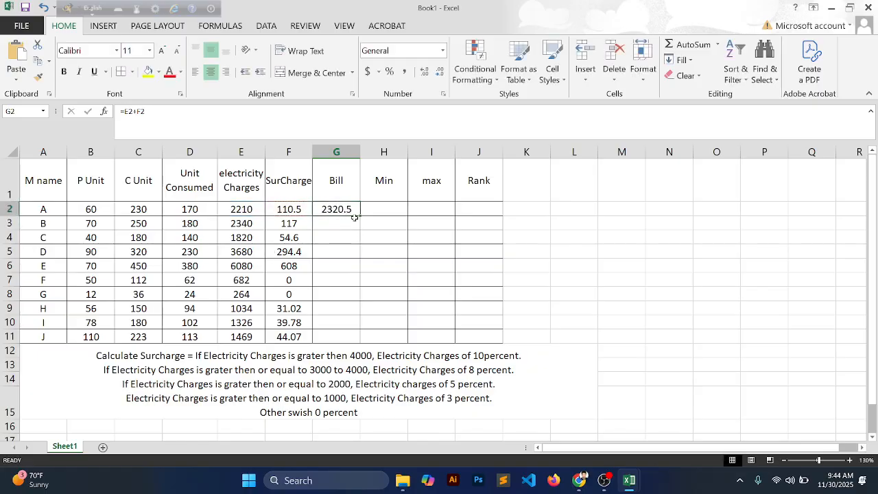
{"action": "left_click_drag", "start_coordinate": [360, 214], "coordinate": [358, 341]}
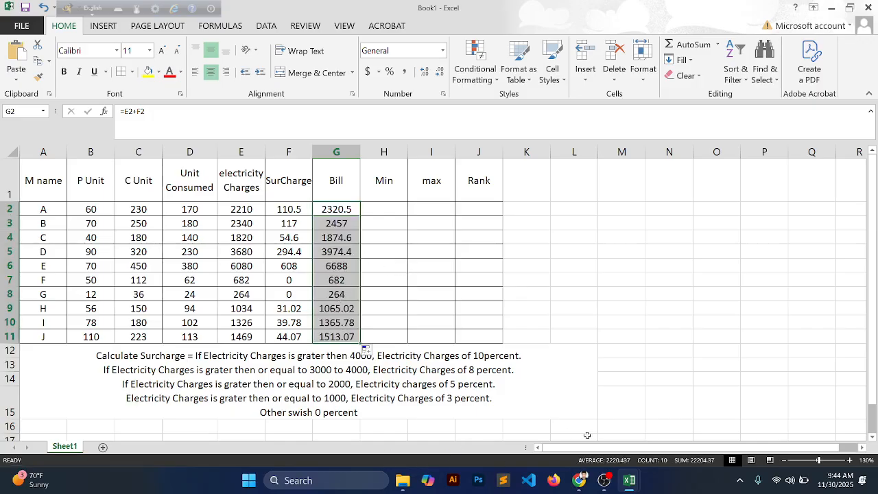
- Check the minimum, maximum and rank instructions in the electricity bill PDF in Chrome and return to the bill values in Excel's Book1
{"action": "mouse_move", "coordinate": [580, 481]}
{"action": "left_click", "coordinate": [539, 421]}
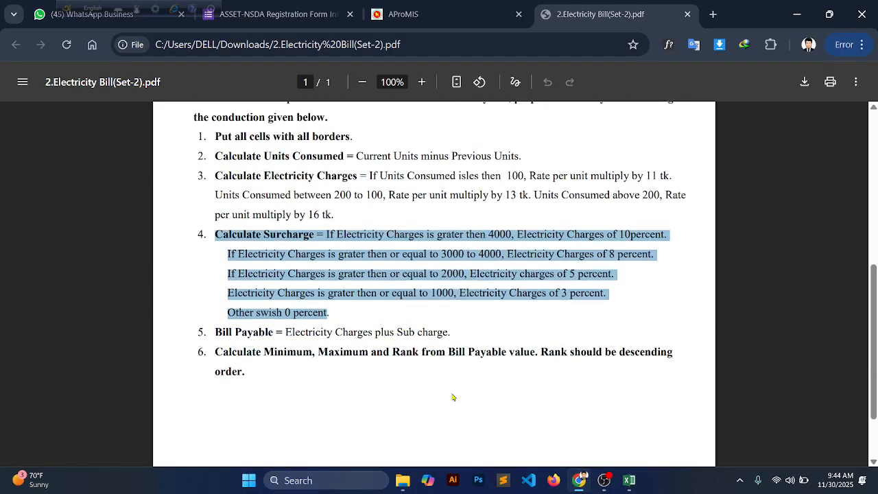
{"action": "left_click", "coordinate": [629, 480]}
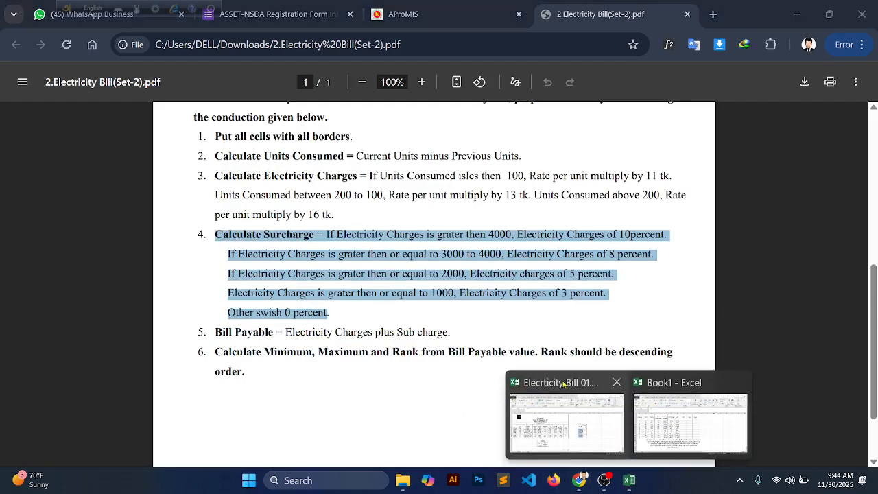
{"action": "left_click", "coordinate": [687, 416]}
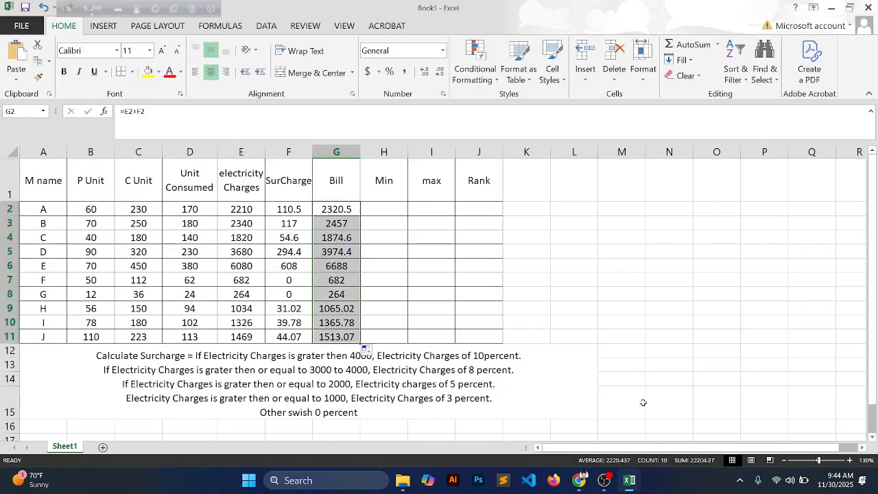
{"action": "left_click", "coordinate": [343, 213]}
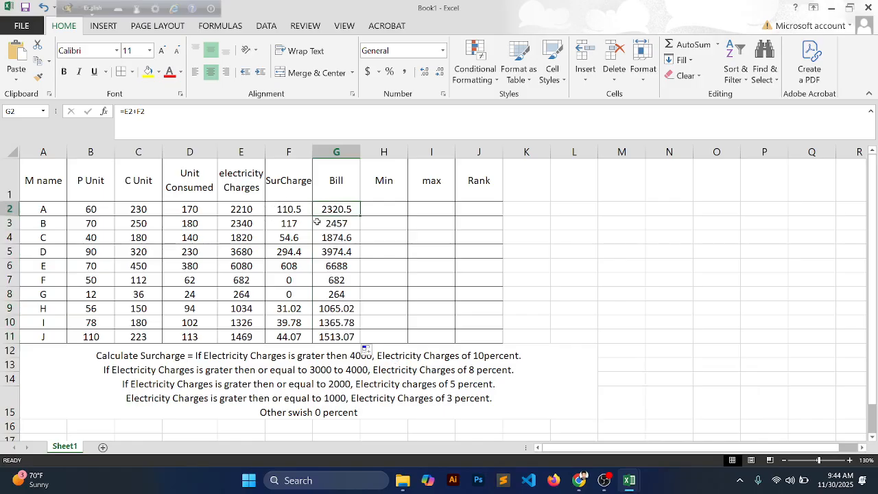
{"action": "left_click_drag", "start_coordinate": [351, 209], "coordinate": [343, 337]}
- Merge and center cells H2:H11 under Min, and separately merge and center I2:I11 under max
{"action": "left_click", "coordinate": [383, 210]}
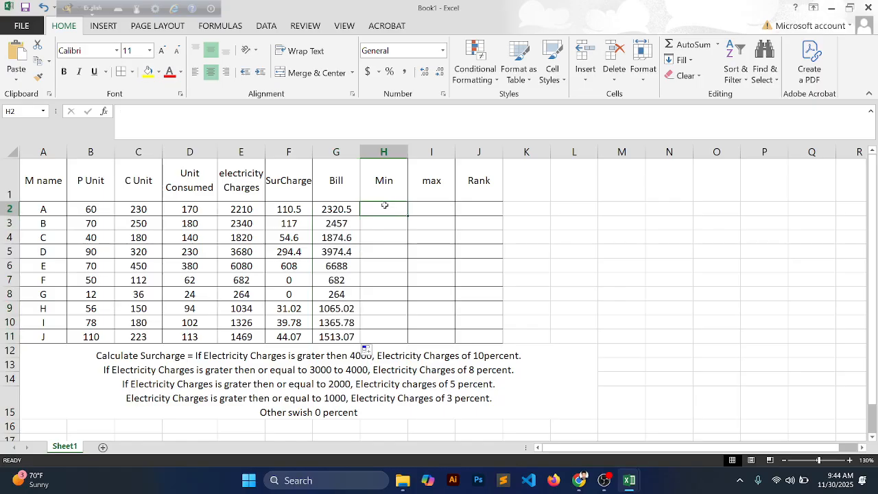
{"action": "left_click_drag", "start_coordinate": [385, 206], "coordinate": [379, 339]}
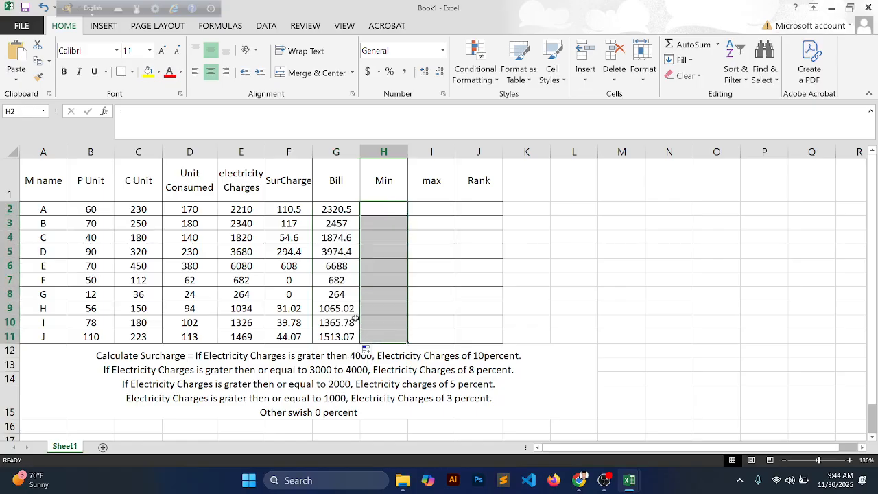
{"action": "left_click", "coordinate": [314, 73]}
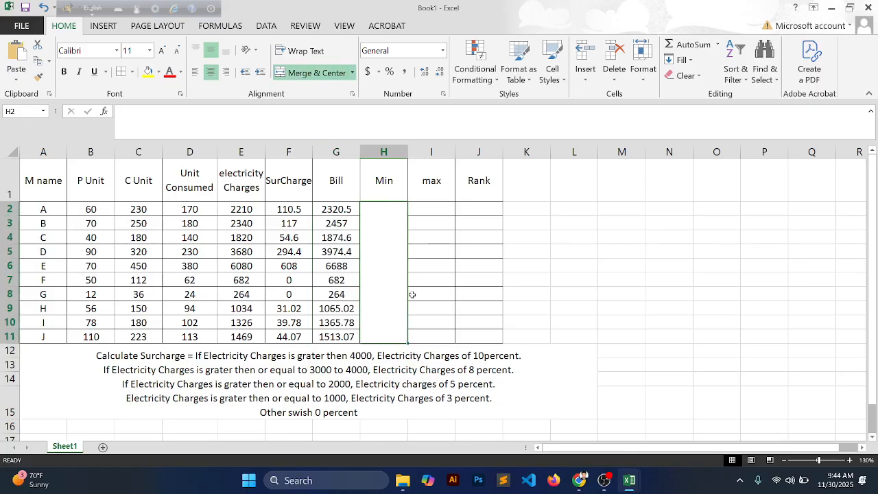
{"action": "left_click", "coordinate": [432, 206]}
{"action": "left_click_drag", "start_coordinate": [432, 206], "coordinate": [445, 337]}
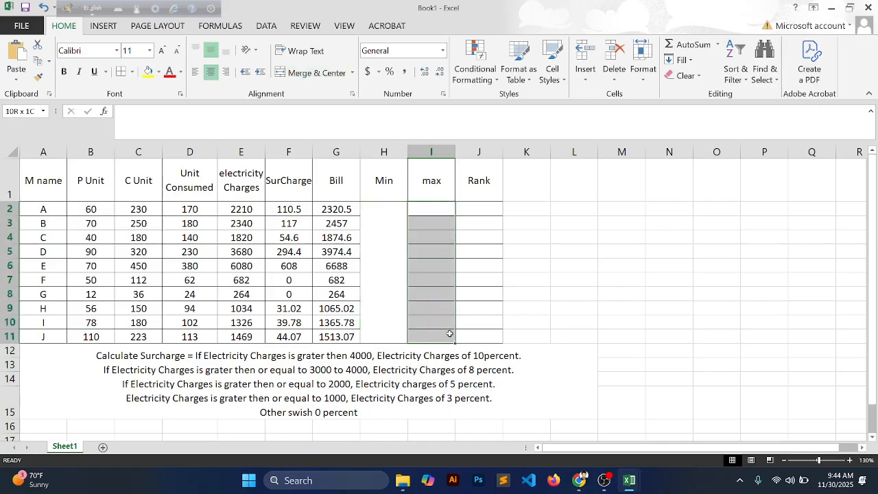
{"action": "left_click", "coordinate": [316, 73]}
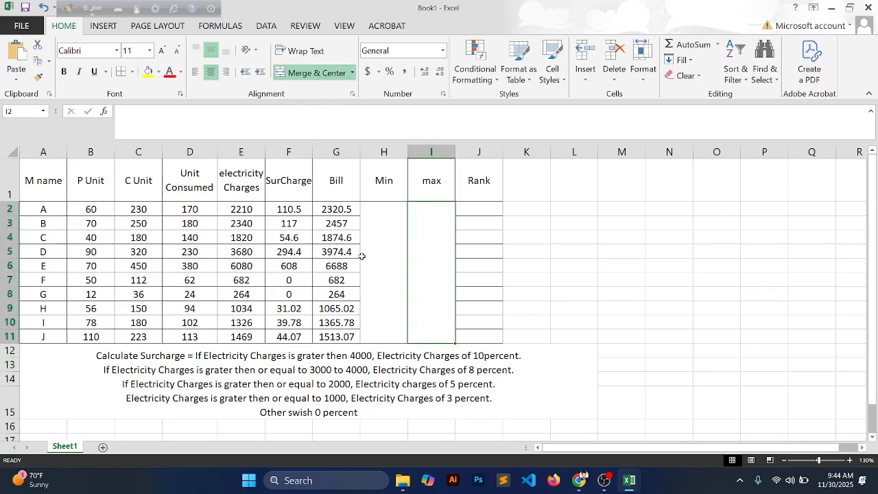
- Calculate the lowest bill in the merged Min cell with =min(G2:G11)
{"action": "double_click", "coordinate": [388, 250]}
{"action": "type", "text": "="}
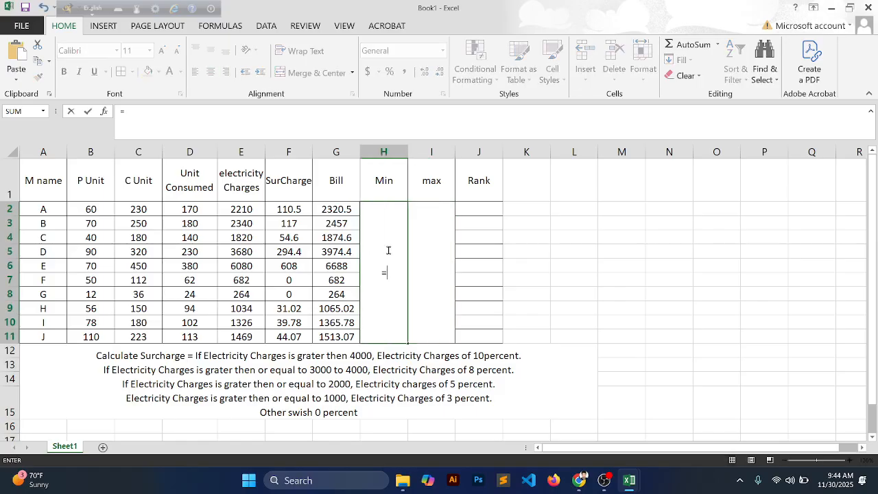
{"action": "type", "text": "mi"}
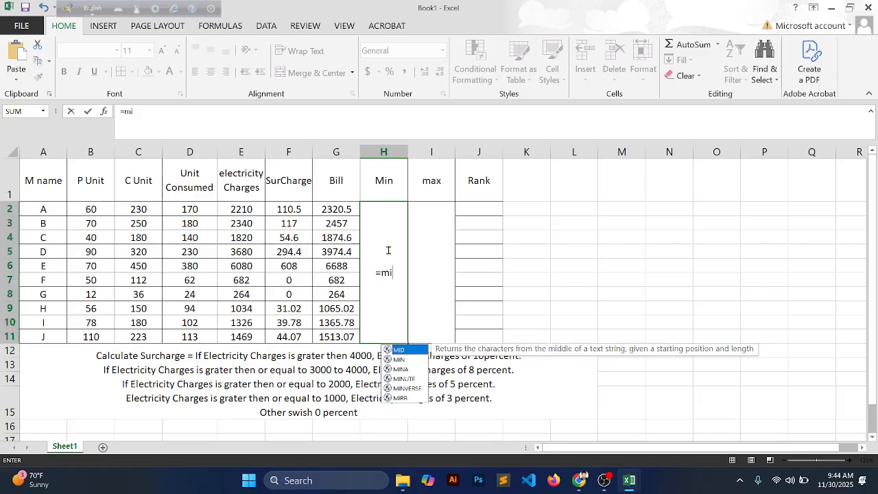
{"action": "type", "text": "n("}
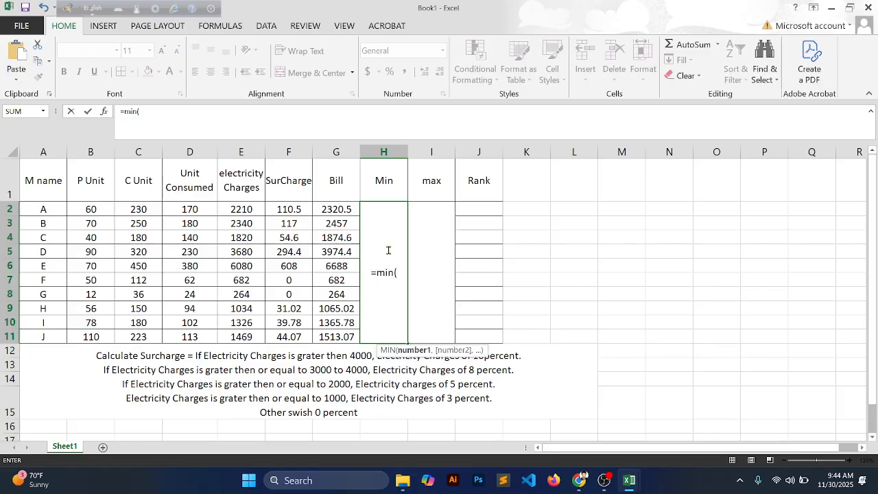
{"action": "left_click_drag", "start_coordinate": [346, 210], "coordinate": [332, 334]}
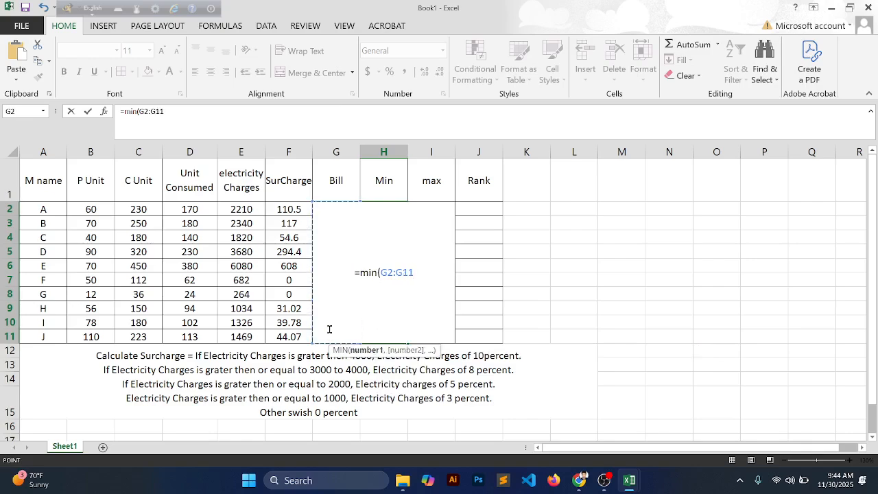
{"action": "key", "text": "Return"}
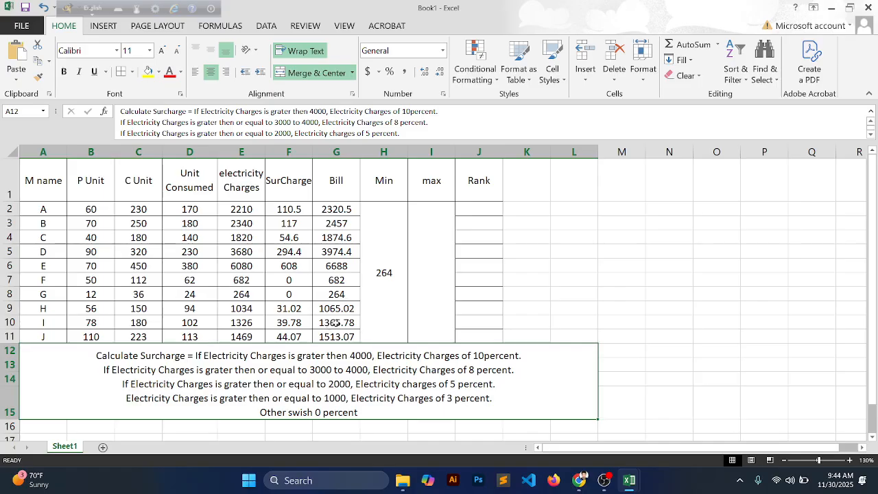
- Calculate the highest bill in the merged max cell with a MAX formula over G2:G11
{"action": "left_click", "coordinate": [425, 291]}
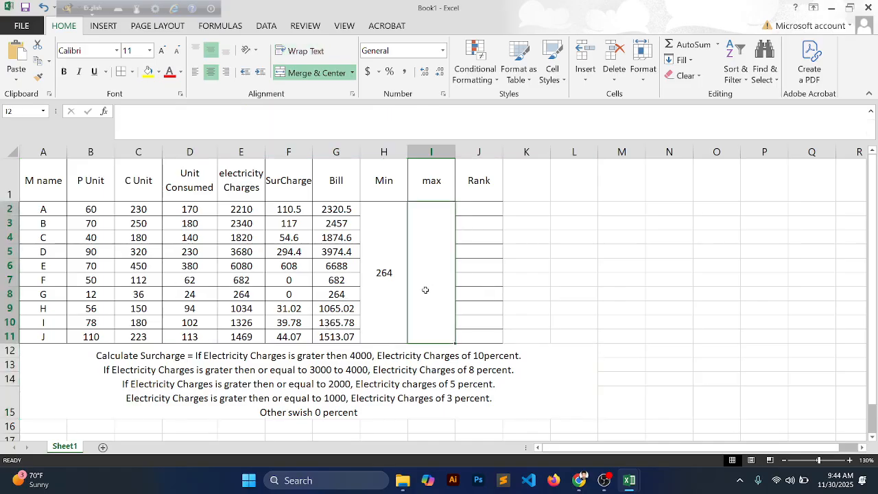
{"action": "type", "text": "=m"}
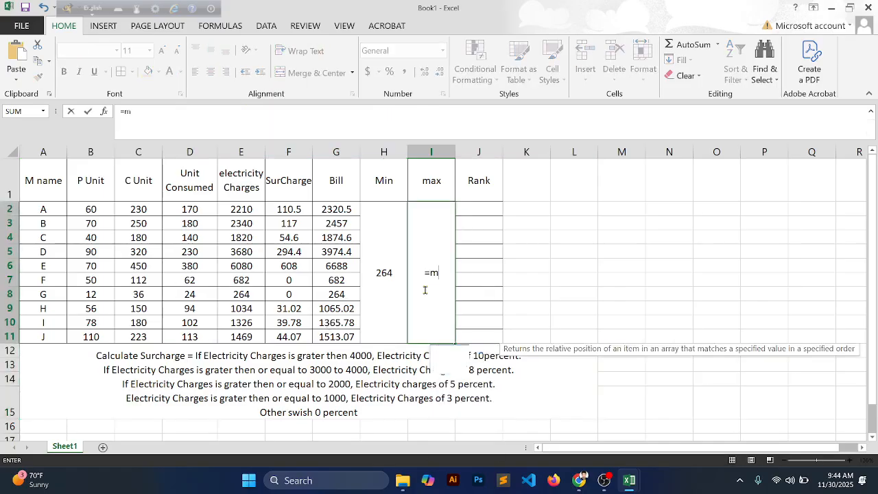
{"action": "type", "text": "ax"}
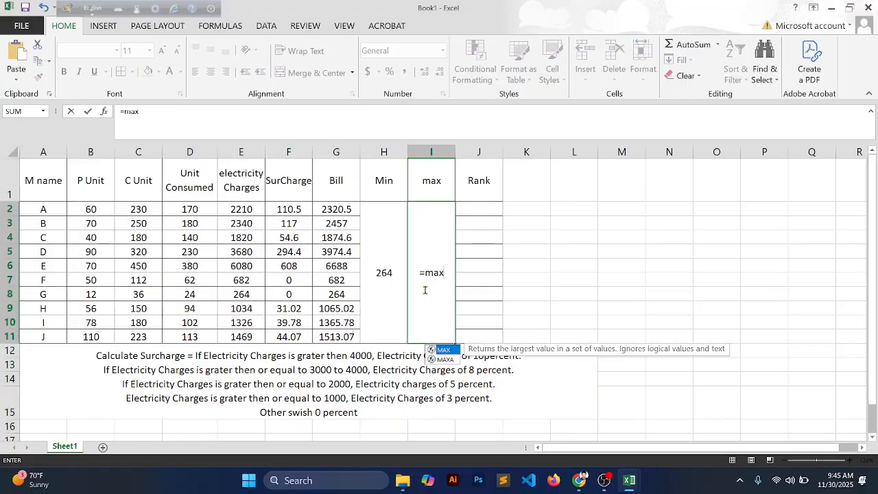
{"action": "type", "text": "("}
{"action": "left_click_drag", "start_coordinate": [347, 208], "coordinate": [336, 336]}
{"action": "key", "text": "Return"}
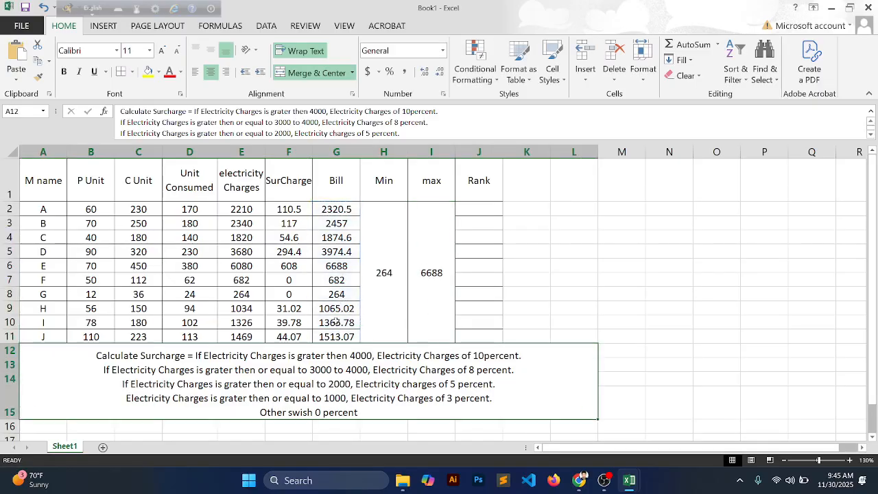
- Rank the first bill in J2 with =rank(G2,G2:$G$11,1), using an absolute range end and ascending order
{"action": "left_click", "coordinate": [495, 211]}
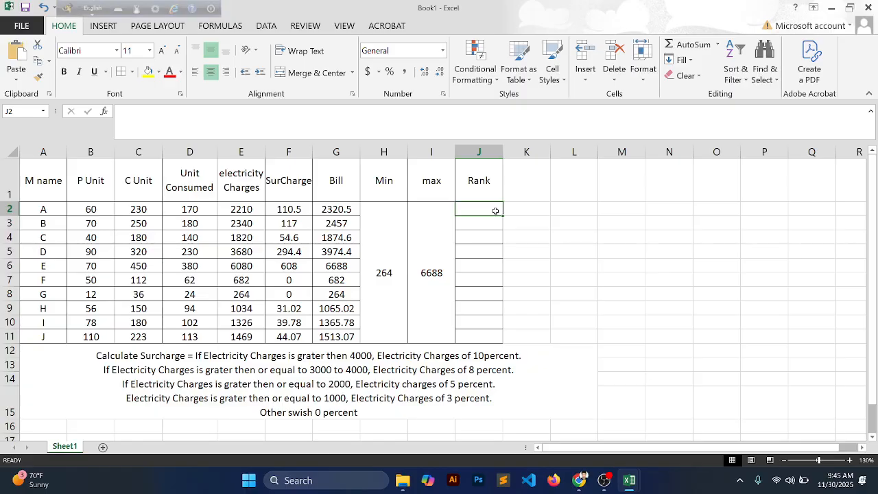
{"action": "type", "text": "=rank"}
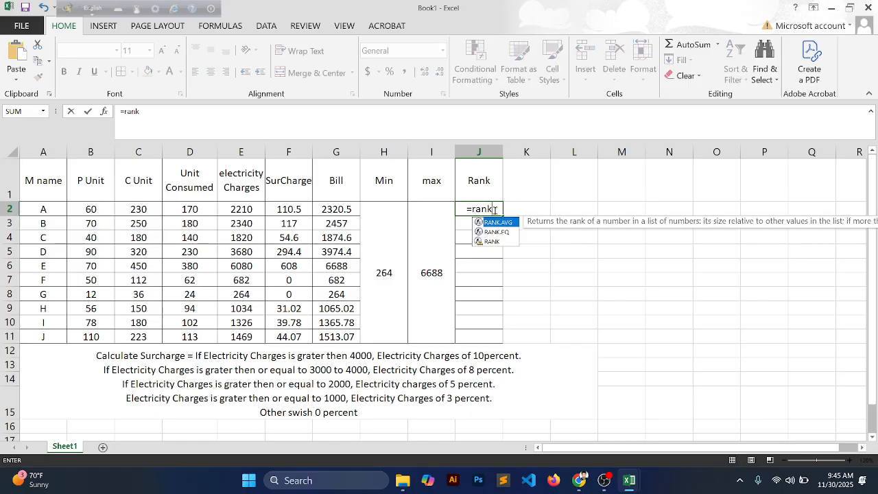
{"action": "type", "text": "("}
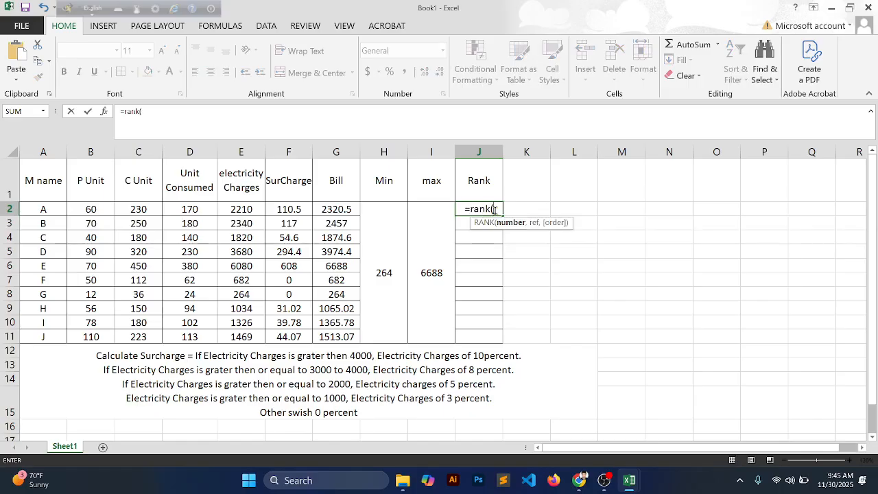
{"action": "left_click", "coordinate": [353, 208]}
{"action": "type", "text": ","}
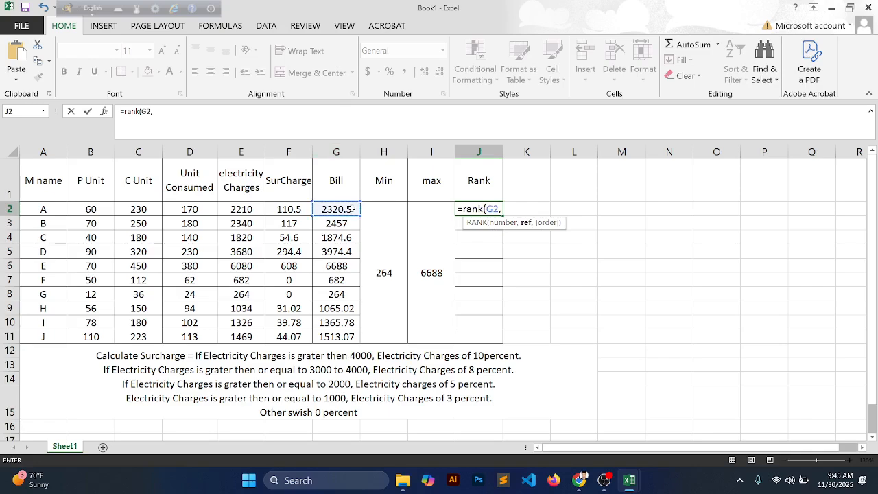
{"action": "left_click_drag", "start_coordinate": [351, 209], "coordinate": [343, 336]}
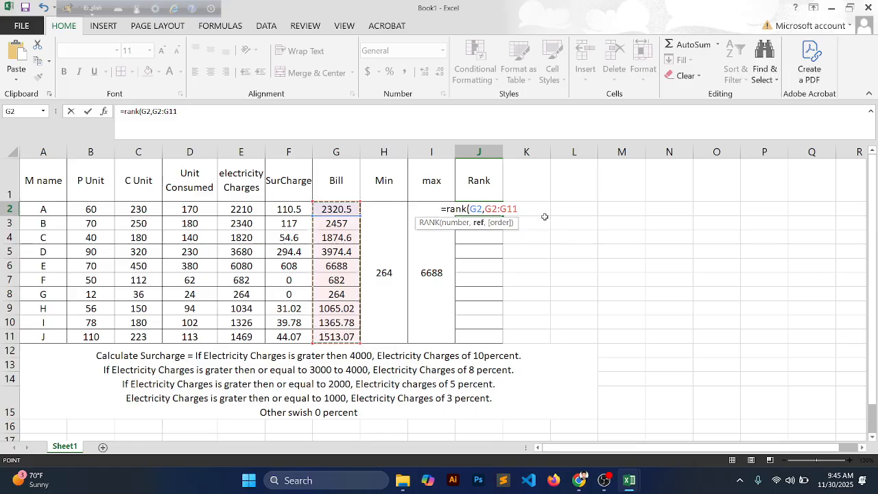
{"action": "type", "text": ","}
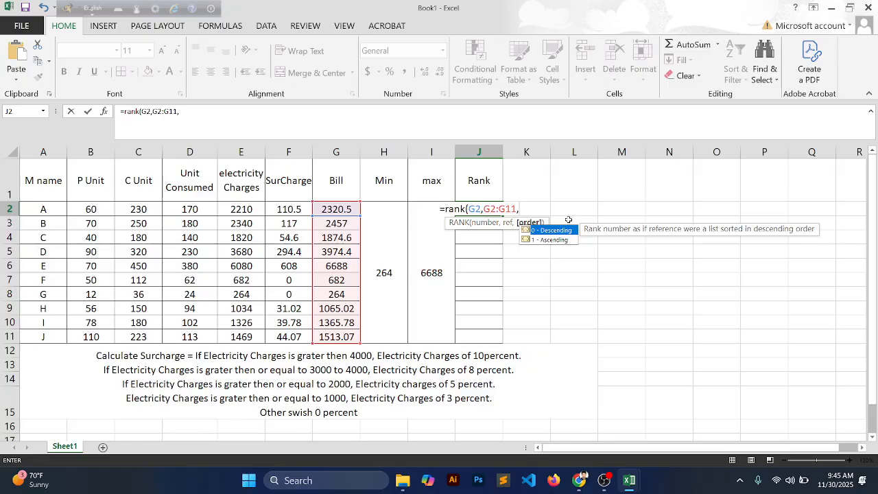
{"action": "key", "text": "BackSpace"}
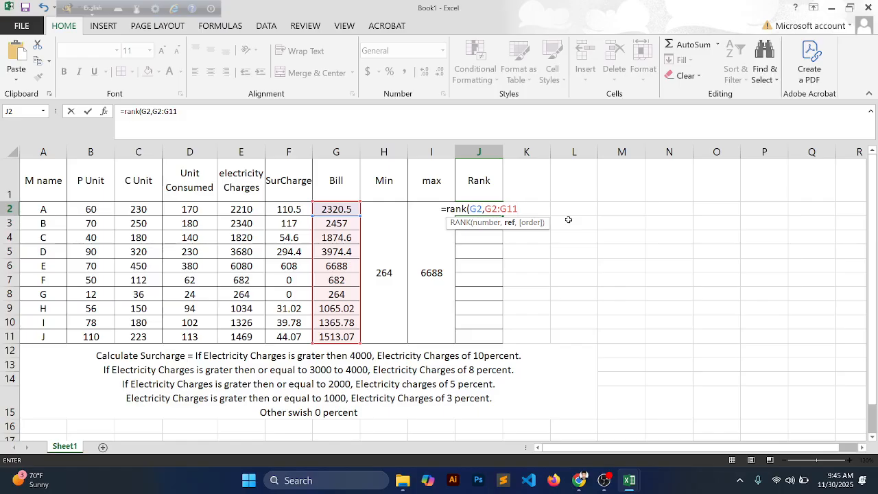
{"action": "key", "text": "F4"}
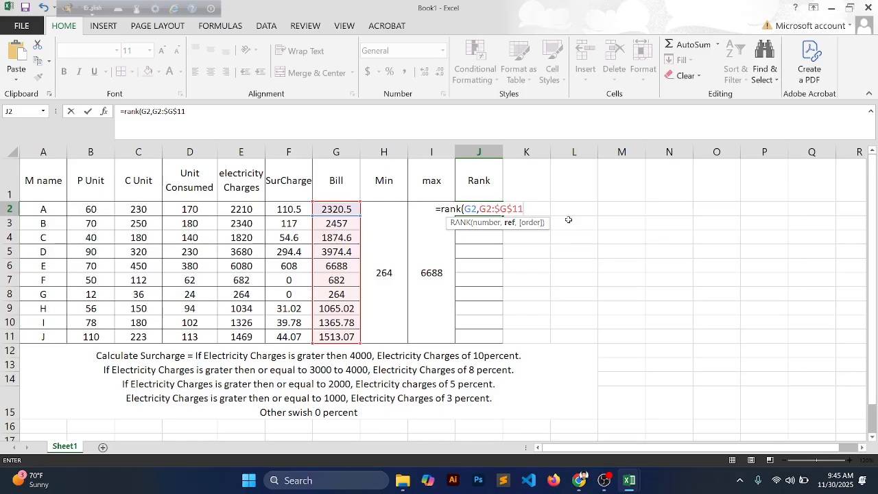
{"action": "type", "text": ","}
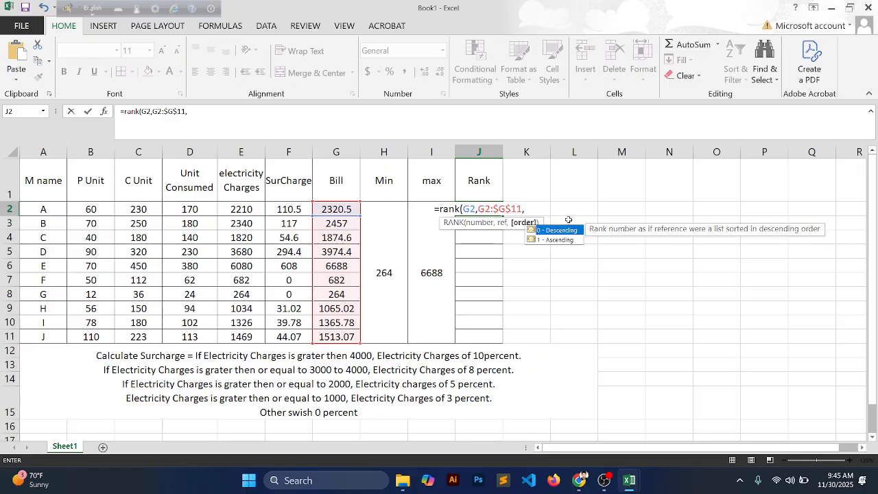
{"action": "type", "text": "1"}
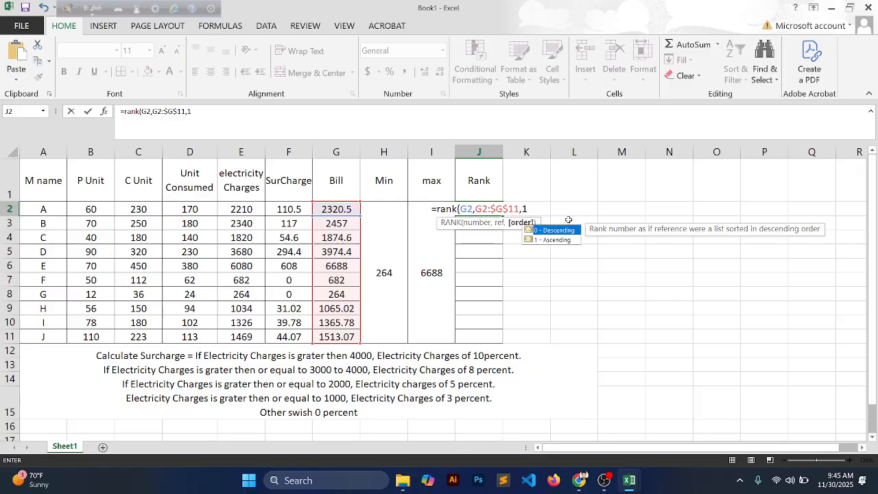
{"action": "key", "text": "Return"}
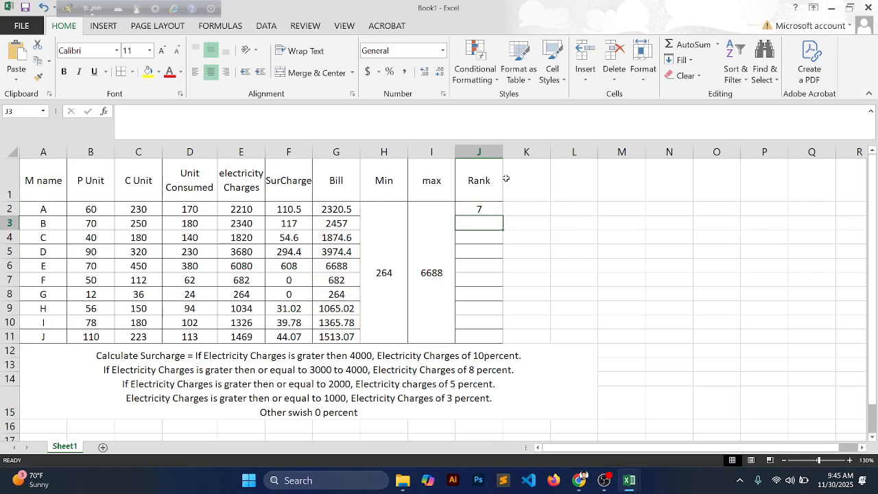
- Fill the rank formula from J2 down to J11 and check the resulting ranks
{"action": "left_click", "coordinate": [495, 212]}
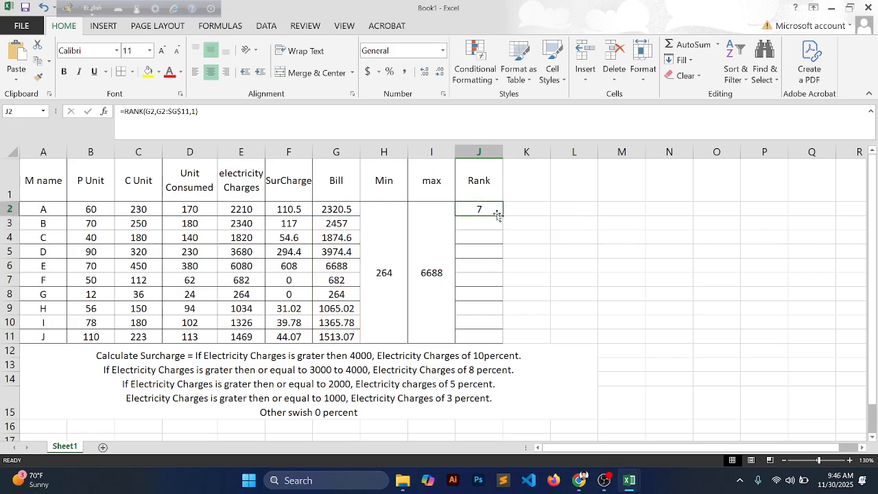
{"action": "left_click_drag", "start_coordinate": [503, 215], "coordinate": [502, 351]}
{"action": "left_click", "coordinate": [478, 310]}
{"action": "left_click", "coordinate": [493, 254]}
{"action": "left_click", "coordinate": [490, 225]}
{"action": "left_click", "coordinate": [490, 209]}
{"action": "left_click", "coordinate": [479, 350]}
{"action": "left_click", "coordinate": [481, 337]}
{"action": "left_click_drag", "start_coordinate": [472, 209], "coordinate": [480, 338]}
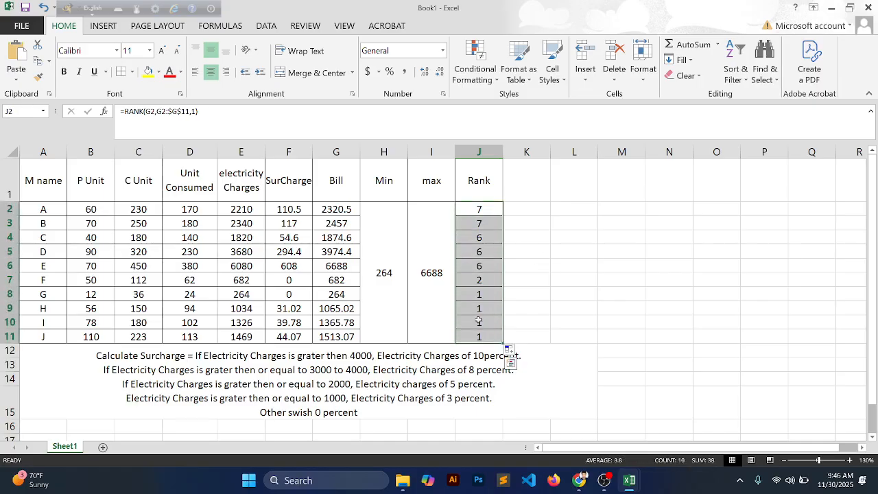
- Change the order argument of the rank formula in J2 to 0 for descending ranking
{"action": "double_click", "coordinate": [476, 209]}
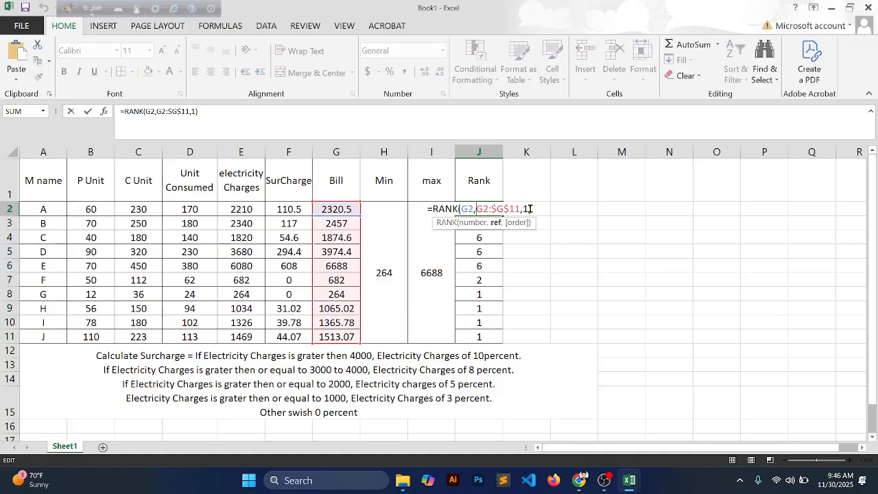
{"action": "left_click", "coordinate": [531, 209]}
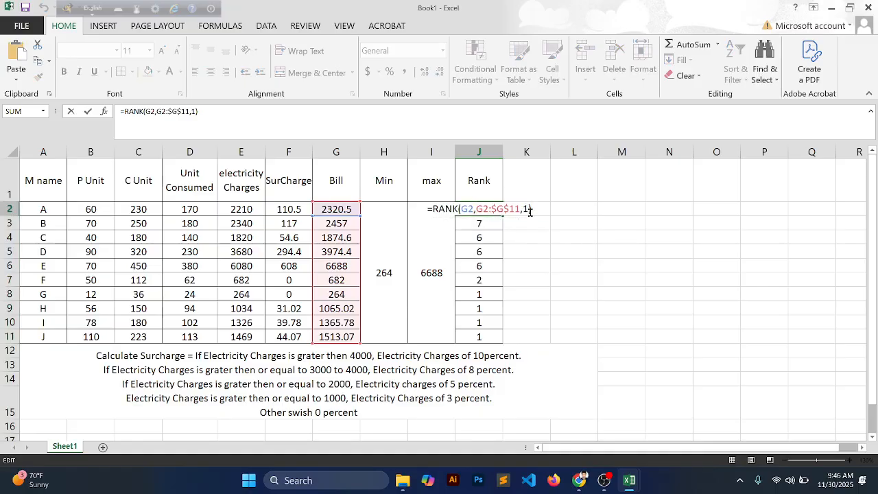
{"action": "left_click", "coordinate": [529, 209]}
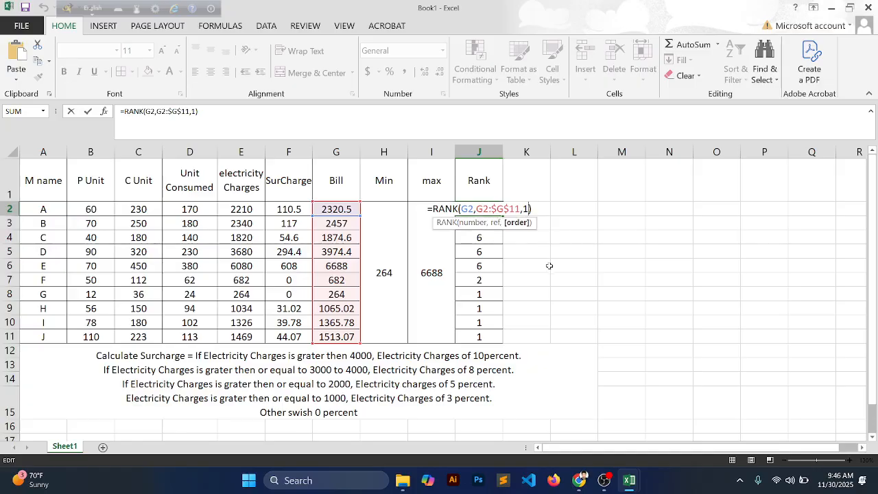
{"action": "key", "text": "BackSpace"}
{"action": "type", "text": "0"}
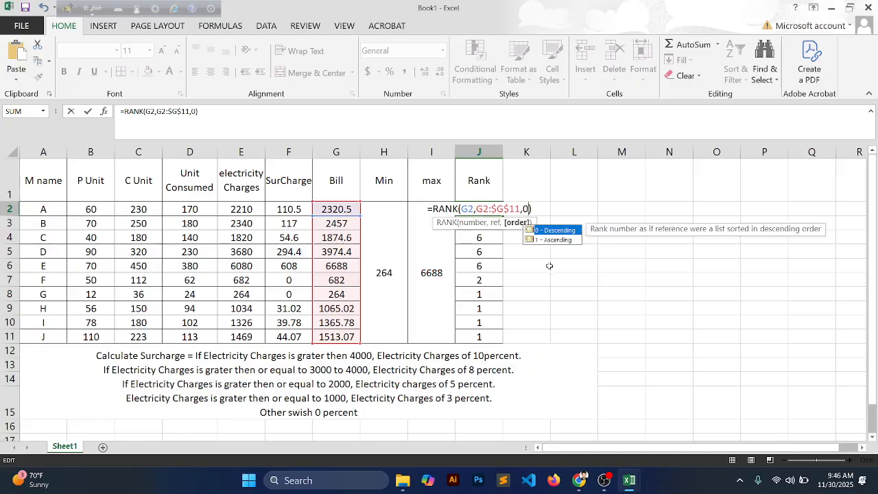
{"action": "key", "text": "Return"}
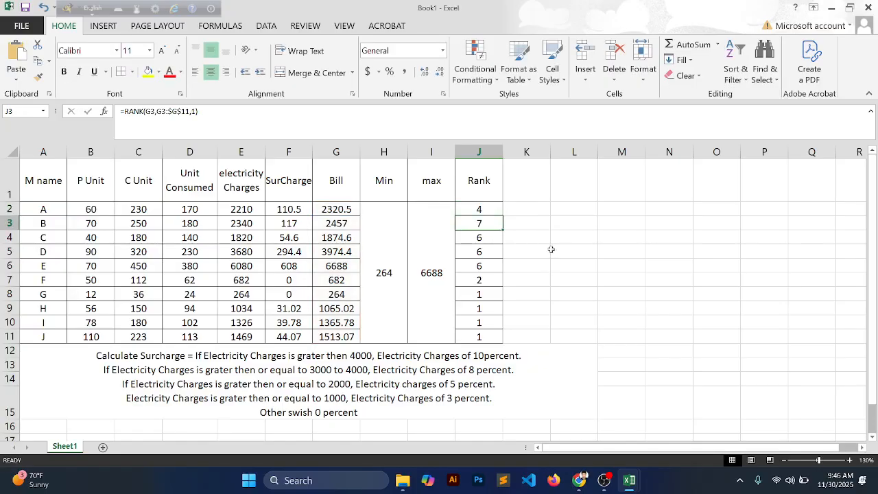
- Try filling the descending rank formula from J2 down to J11, and undo both the fill and the order change
{"action": "left_click", "coordinate": [500, 213]}
{"action": "left_click_drag", "start_coordinate": [502, 215], "coordinate": [490, 337]}
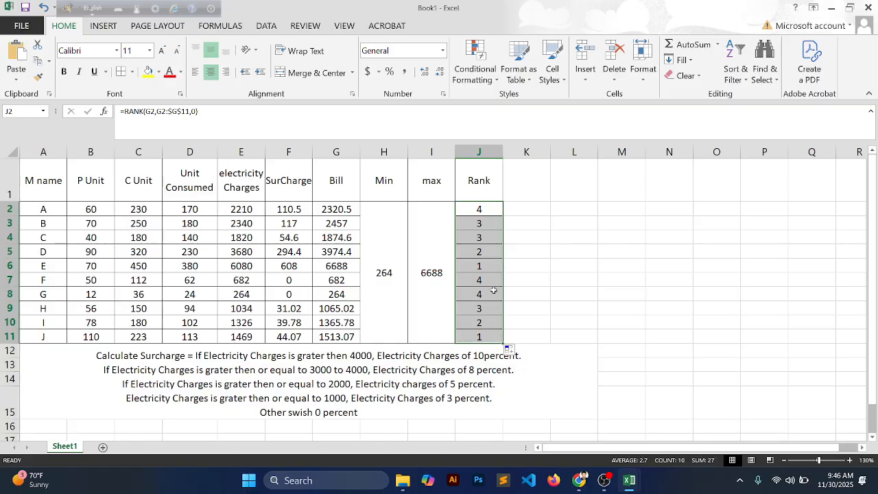
{"action": "key", "text": "ctrl+z"}
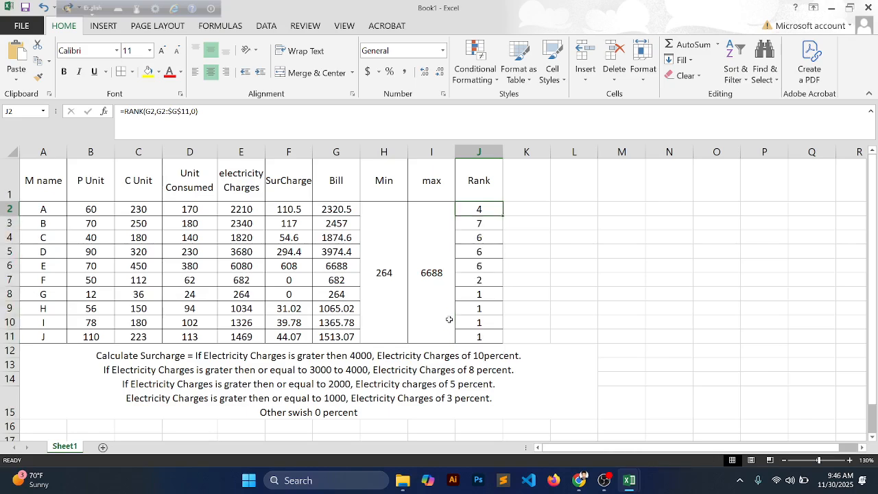
- Inspect the references used by the rank formulas in J9, J3, J11 and J2
{"action": "left_click", "coordinate": [492, 307]}
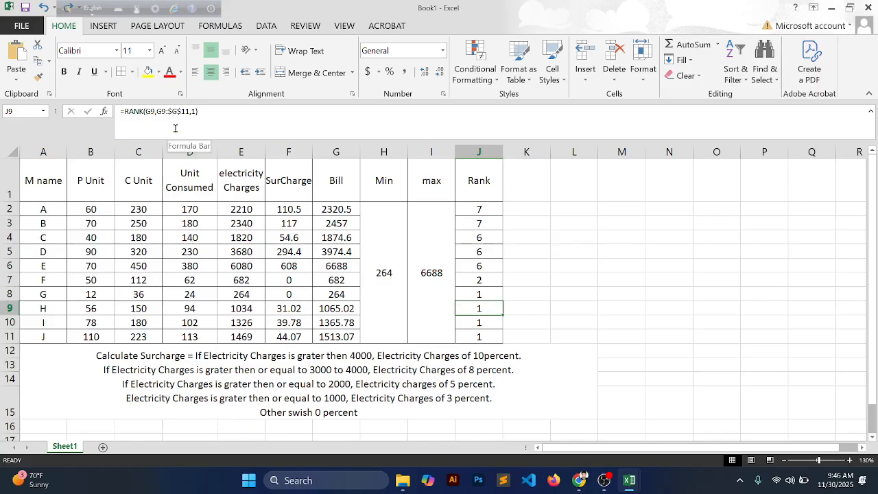
{"action": "left_click", "coordinate": [484, 223]}
{"action": "left_click", "coordinate": [479, 336]}
{"action": "left_click", "coordinate": [480, 210]}
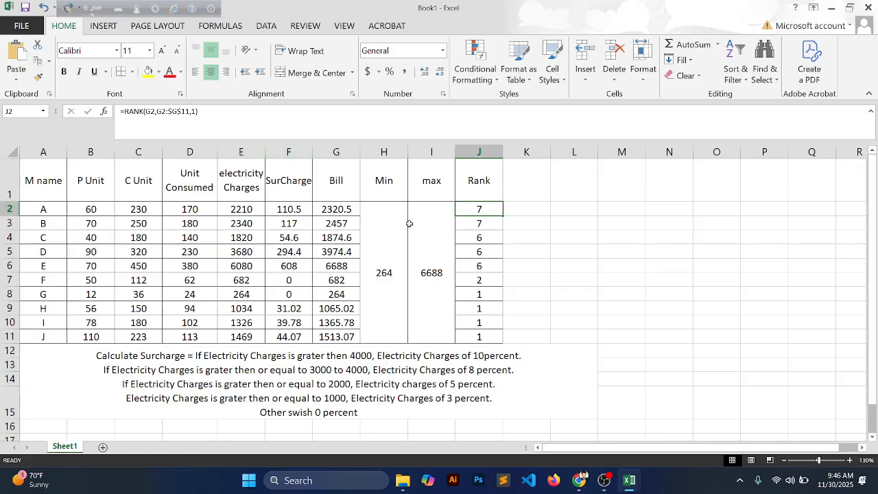
{"action": "scroll", "coordinate": [474, 310], "scroll_direction": "down", "scroll_amount": 1}
{"action": "scroll", "coordinate": [476, 313], "scroll_direction": "up", "scroll_amount": 1}
- Clear all the rank formulas from J2 to J11
{"action": "left_click_drag", "start_coordinate": [494, 214], "coordinate": [482, 331]}
{"action": "key", "text": "F2"}
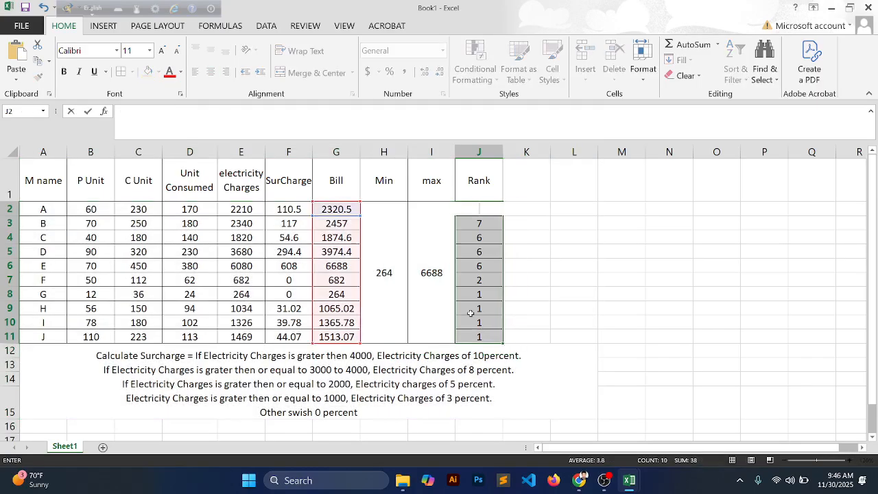
{"action": "left_click", "coordinate": [470, 313]}
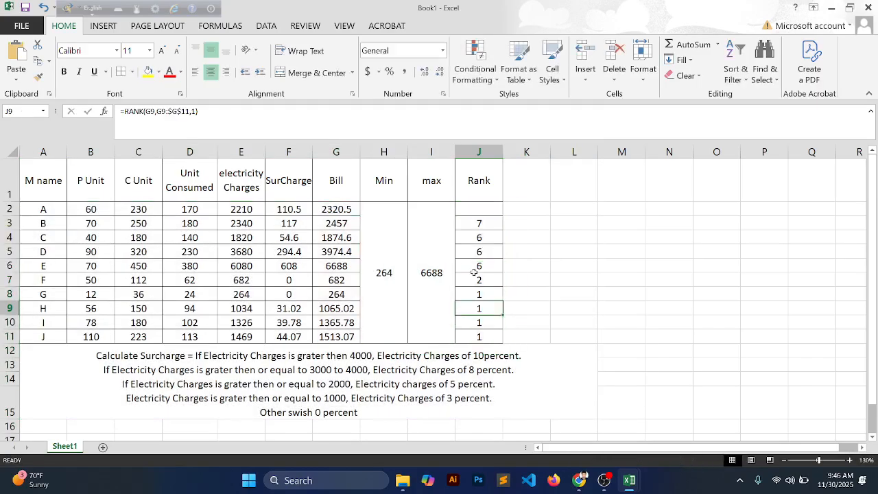
{"action": "left_click_drag", "start_coordinate": [480, 227], "coordinate": [481, 336]}
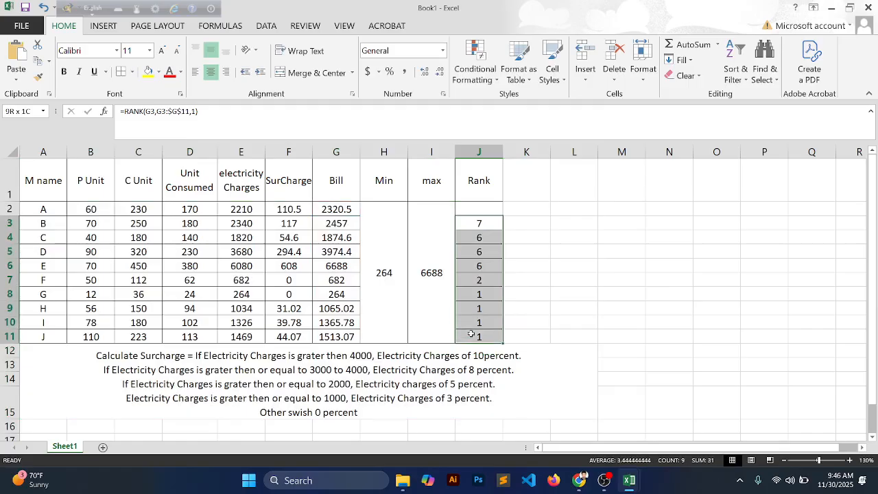
{"action": "key", "text": "Delete"}
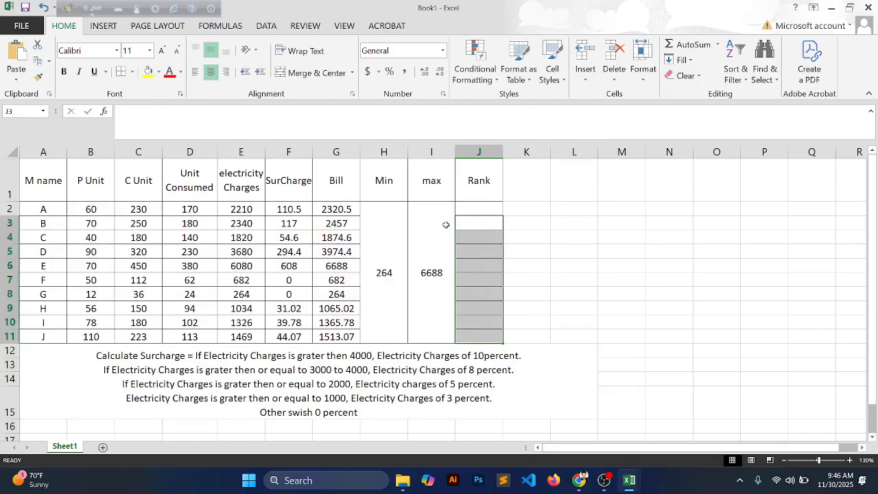
- Rank the first bill in J2 with =rank(G2,$G$2:$G$11), making the whole range absolute and omitting the order argument
{"action": "left_click", "coordinate": [478, 213]}
{"action": "type", "text": "="}
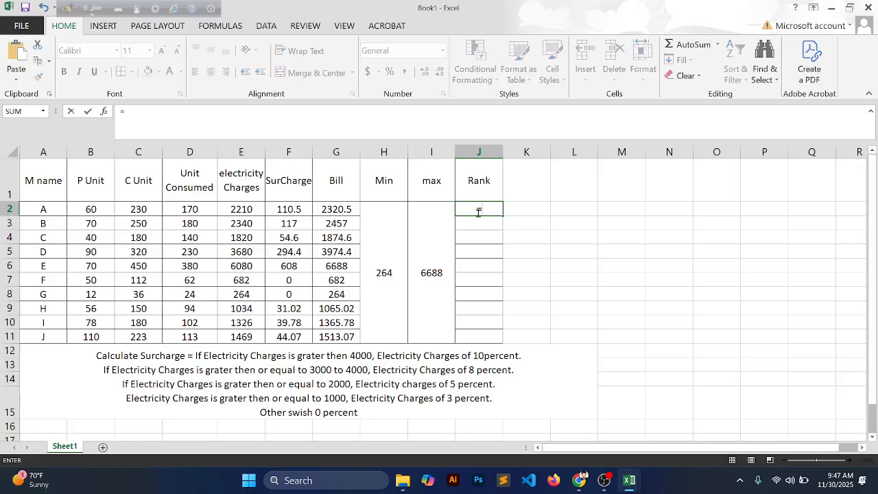
{"action": "type", "text": "r"}
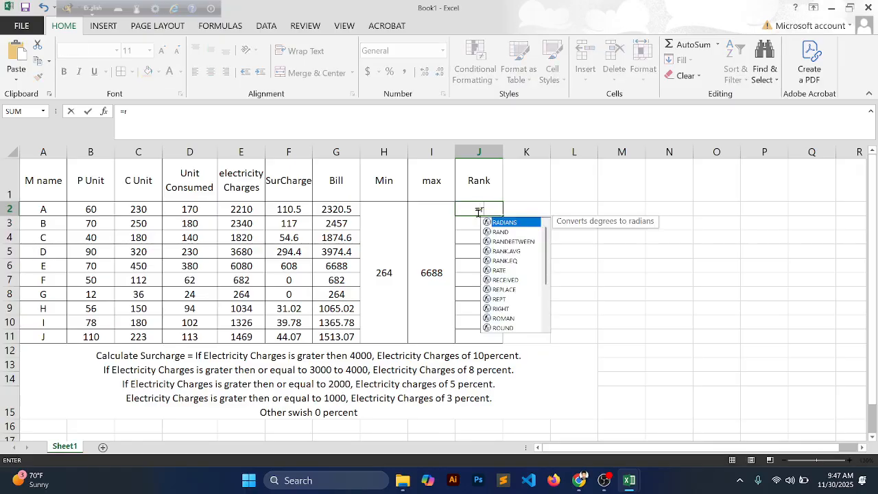
{"action": "type", "text": "ank"}
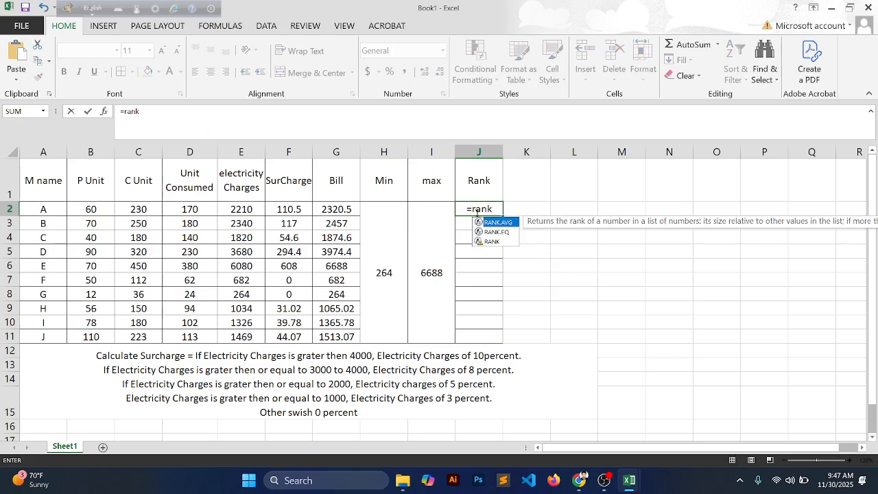
{"action": "type", "text": "("}
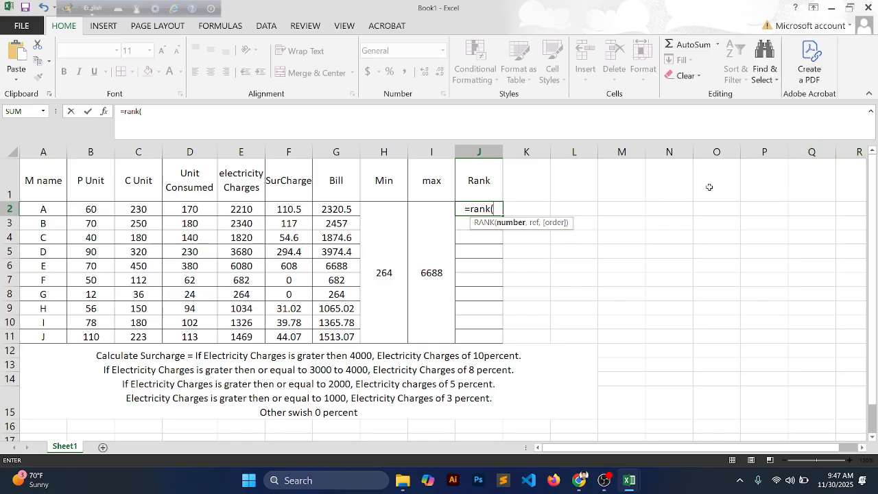
{"action": "left_click", "coordinate": [339, 209]}
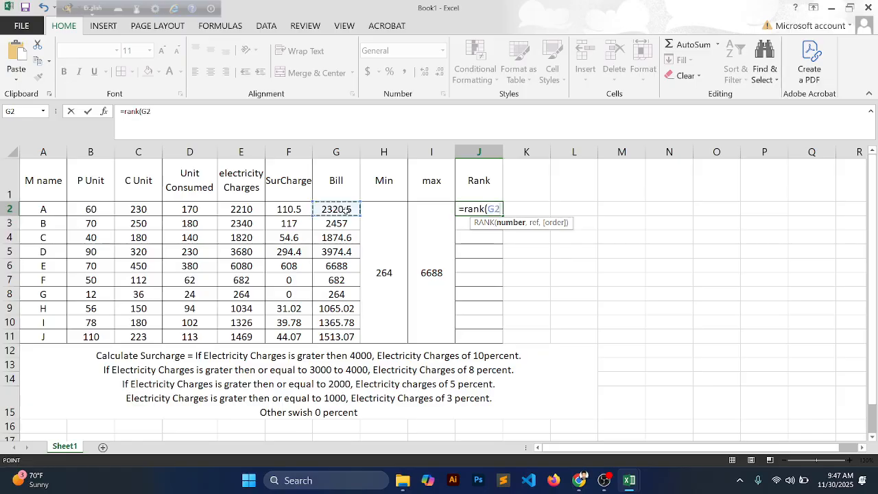
{"action": "type", "text": ","}
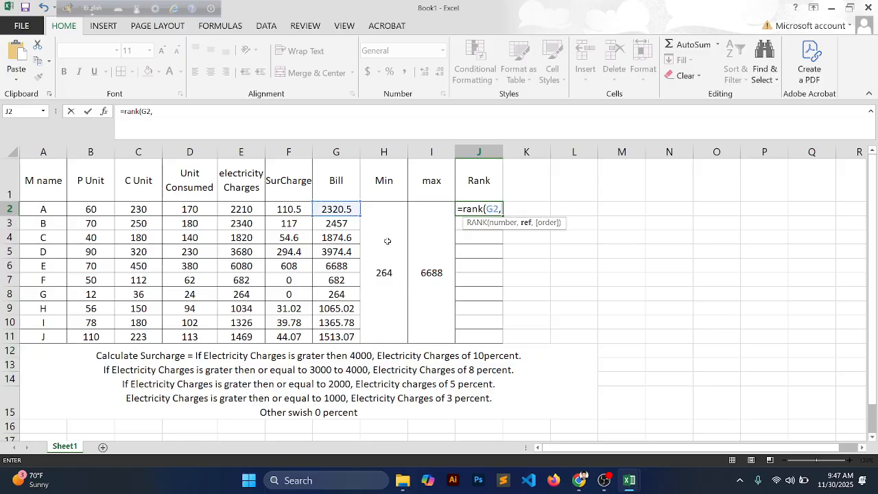
{"action": "left_click_drag", "start_coordinate": [343, 210], "coordinate": [337, 338]}
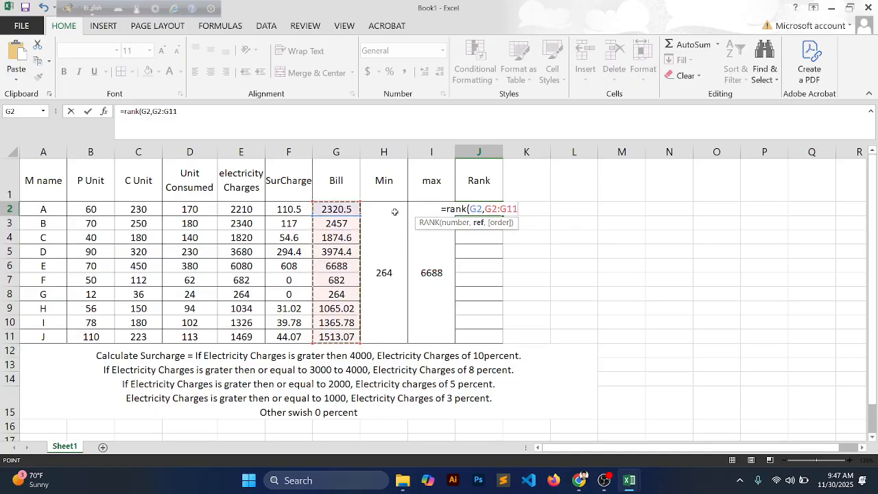
{"action": "key", "text": "F4"}
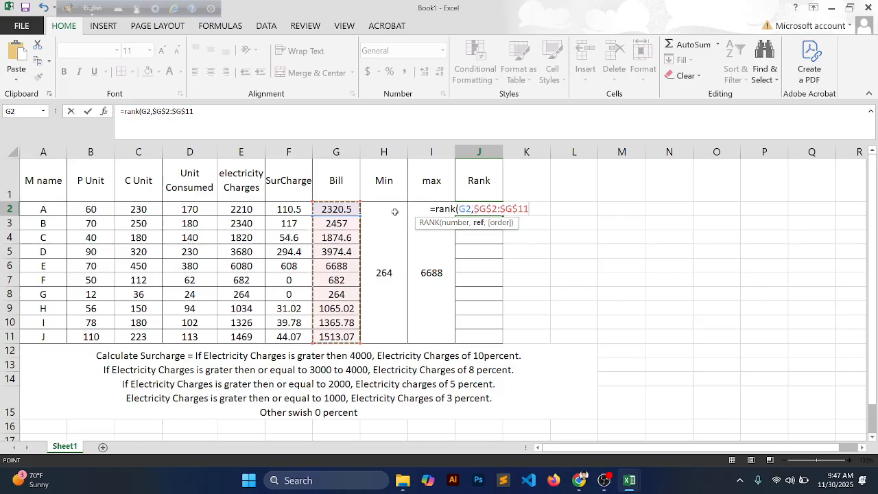
{"action": "type", "text": ","}
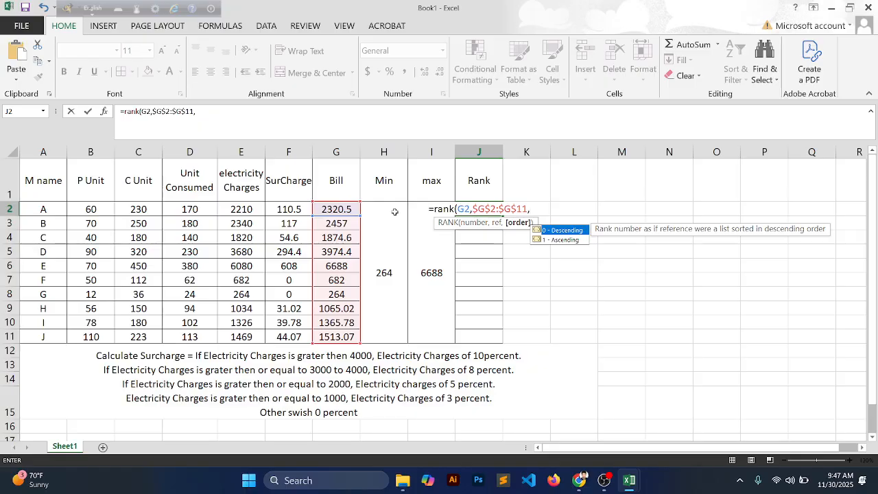
{"action": "key", "text": "BackSpace"}
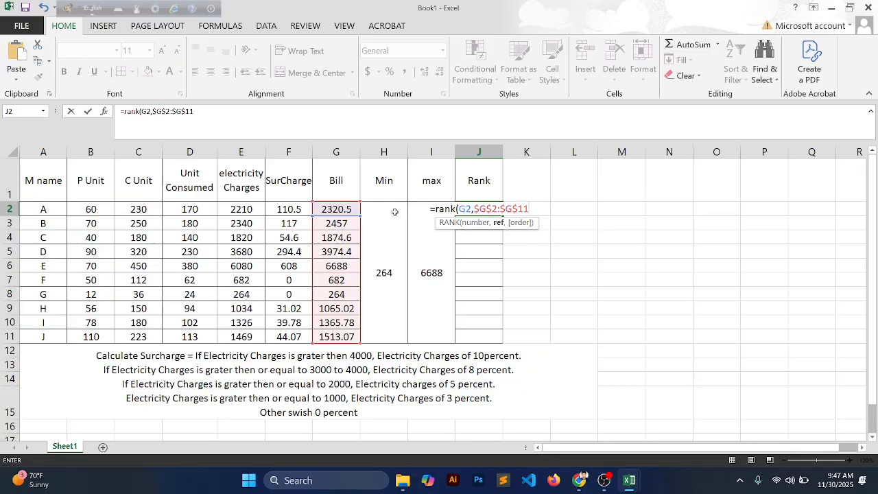
{"action": "type", "text": ")"}
{"action": "key", "text": "Return"}
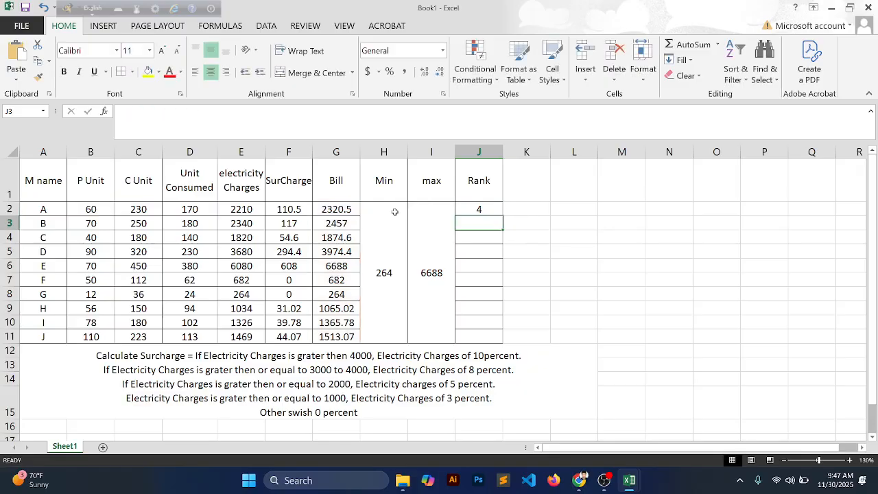
- Fill the absolute-range rank formula from J2 down to J11 and check the copied formulas in the column
{"action": "left_click", "coordinate": [495, 207]}
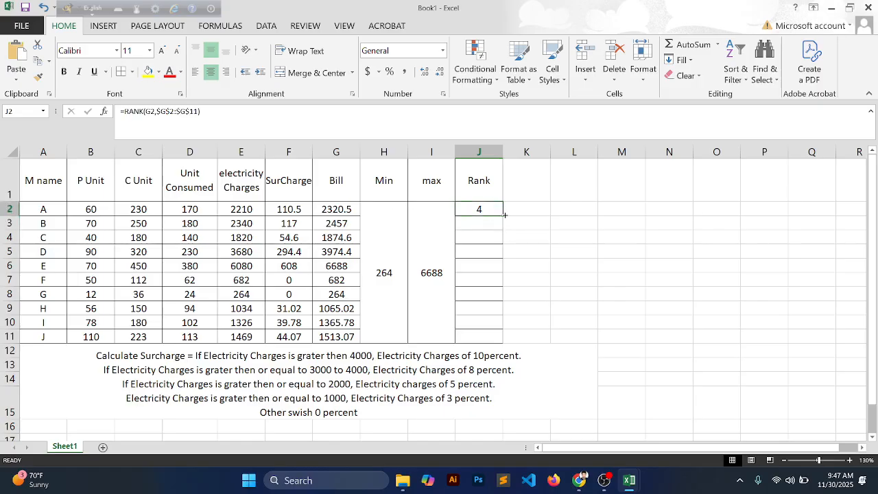
{"action": "left_click_drag", "start_coordinate": [503, 215], "coordinate": [505, 344]}
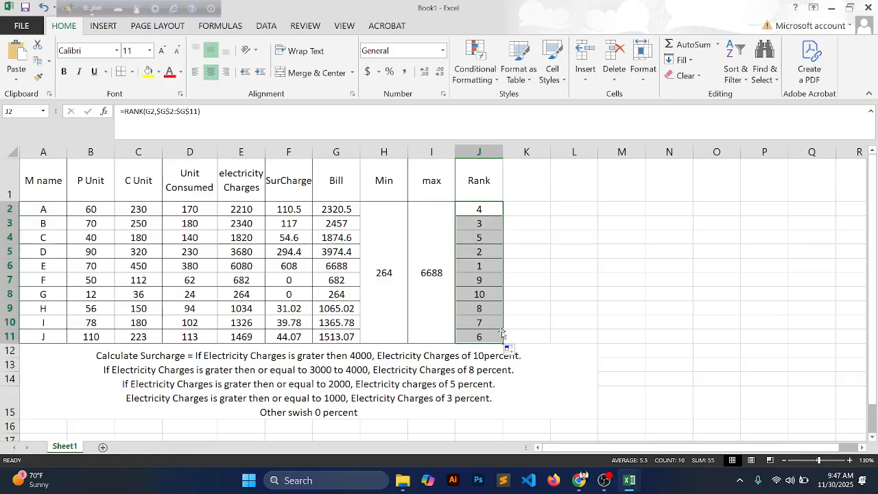
{"action": "left_click", "coordinate": [479, 322]}
{"action": "left_click", "coordinate": [472, 238]}
{"action": "left_click", "coordinate": [474, 220]}
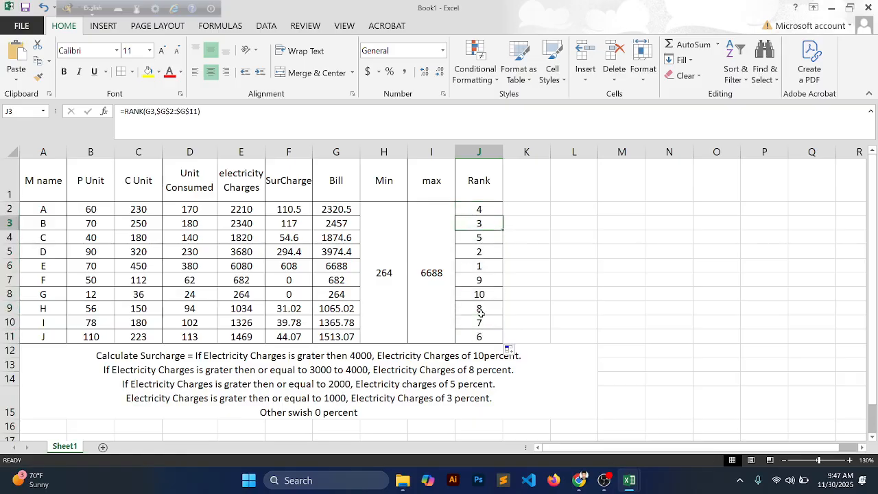
- Delete the filled ranks in J2:J11 so the formula can be entered again
{"action": "left_click", "coordinate": [489, 206]}
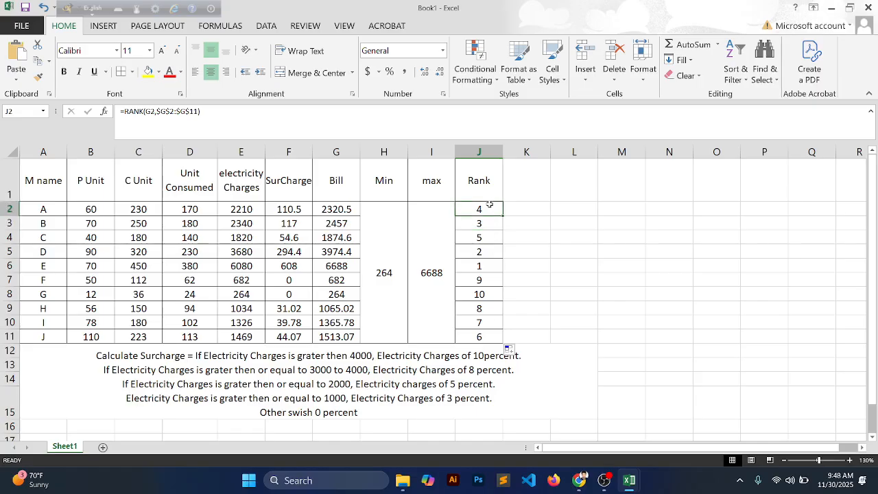
{"action": "left_click_drag", "start_coordinate": [482, 212], "coordinate": [481, 338]}
{"action": "key", "text": "Delete"}
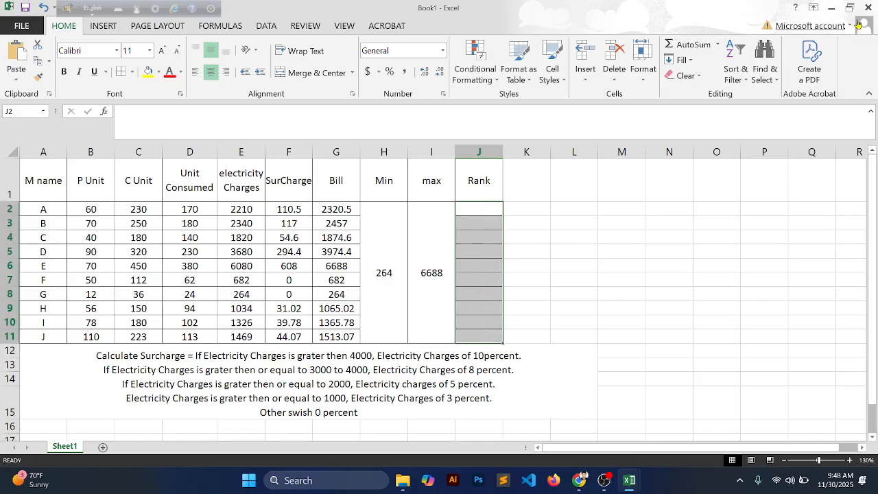
- Rank the first bill in J2 with =rank(G2,$G$2:$G$11), keeping the whole Bill range absolute
{"action": "left_click", "coordinate": [464, 209]}
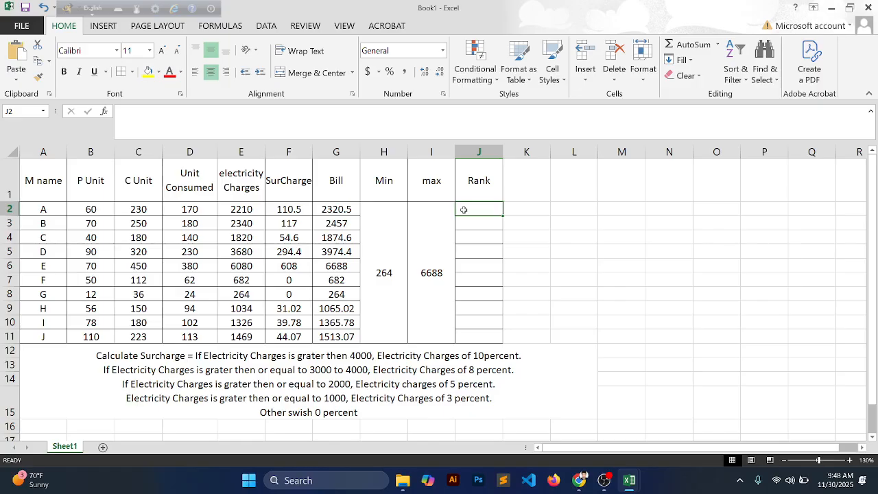
{"action": "type", "text": "=ra"}
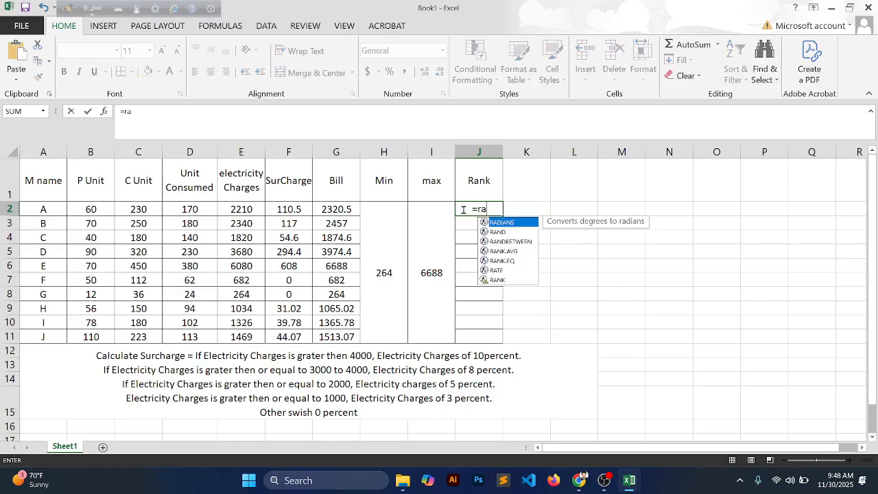
{"action": "type", "text": "nk"}
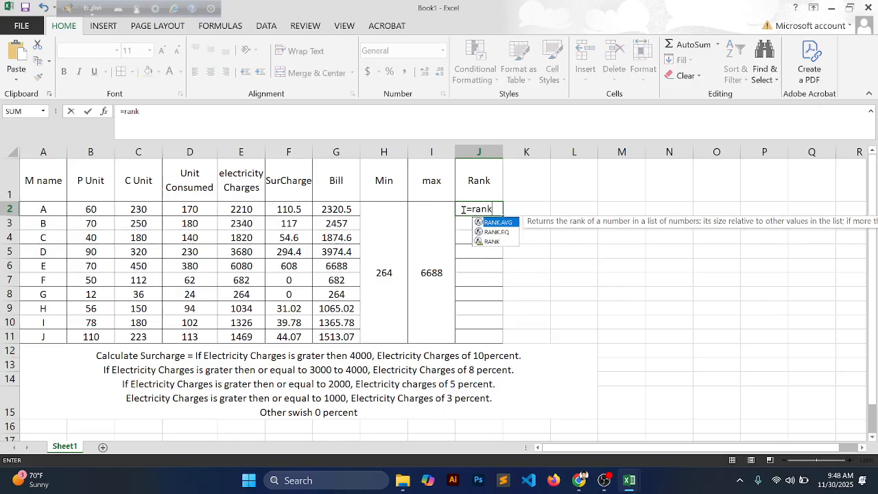
{"action": "type", "text": "("}
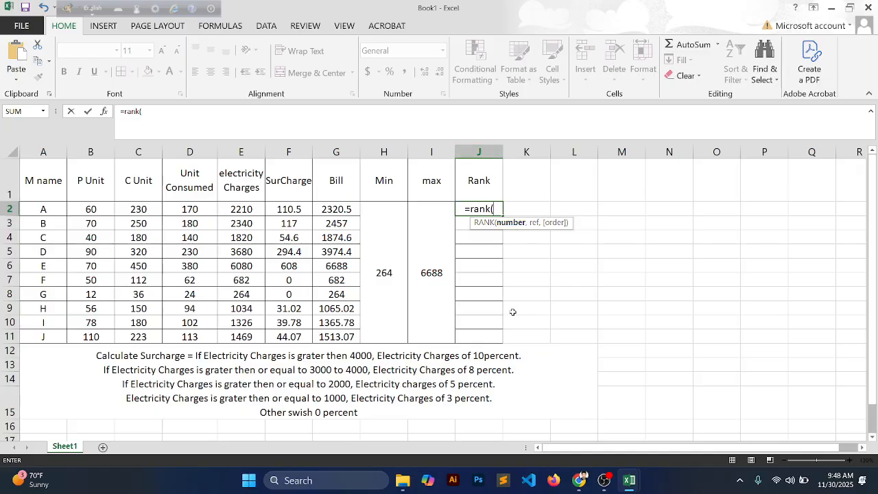
{"action": "left_click", "coordinate": [336, 209]}
{"action": "type", "text": ","}
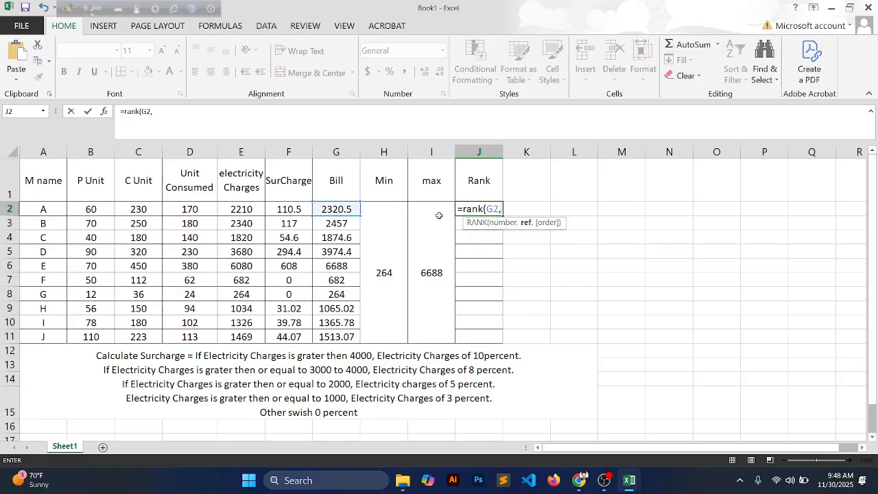
{"action": "left_click_drag", "start_coordinate": [340, 212], "coordinate": [348, 338]}
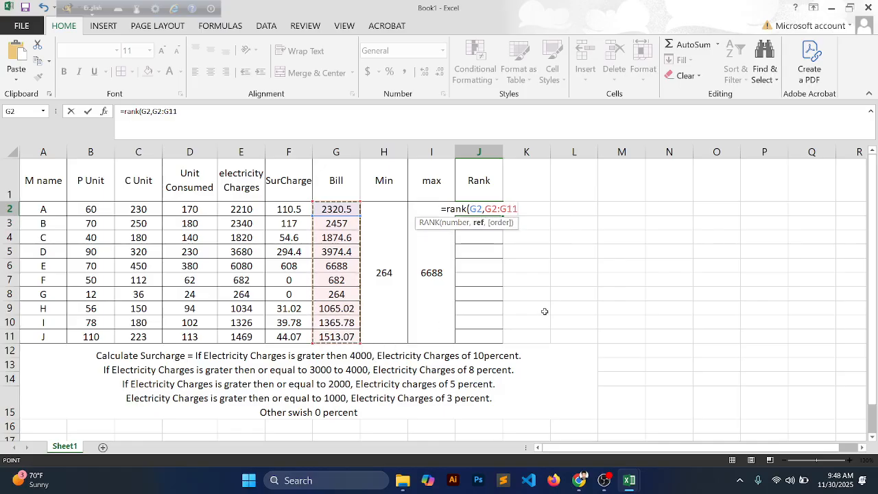
{"action": "key", "text": "F4"}
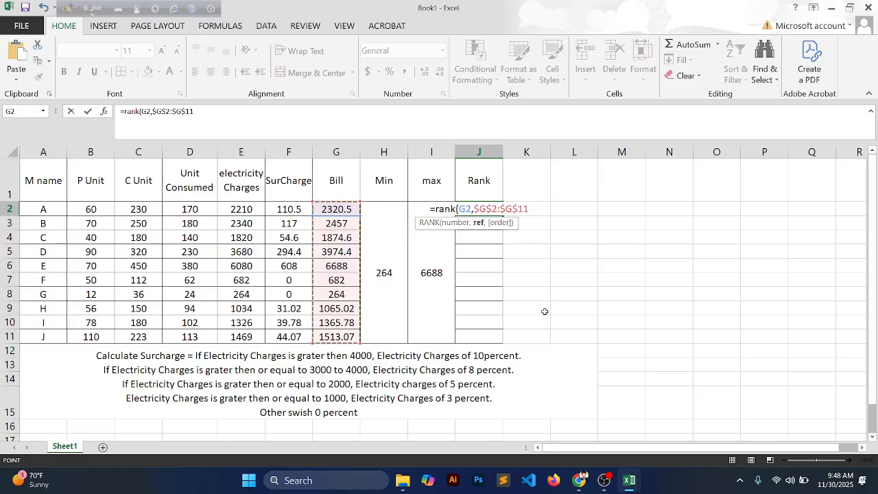
{"action": "key", "text": "Return"}
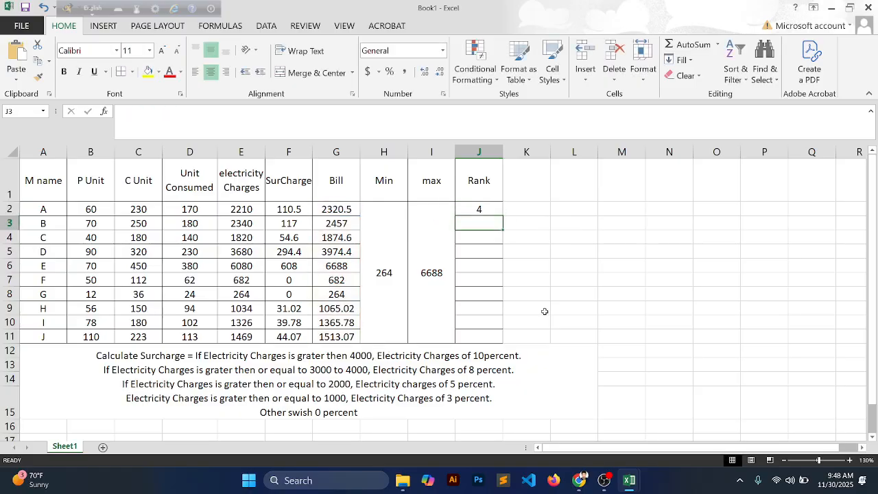
- Fill the rank formula from J2 down to J11 and check the copied formula in J8
{"action": "left_click", "coordinate": [499, 210]}
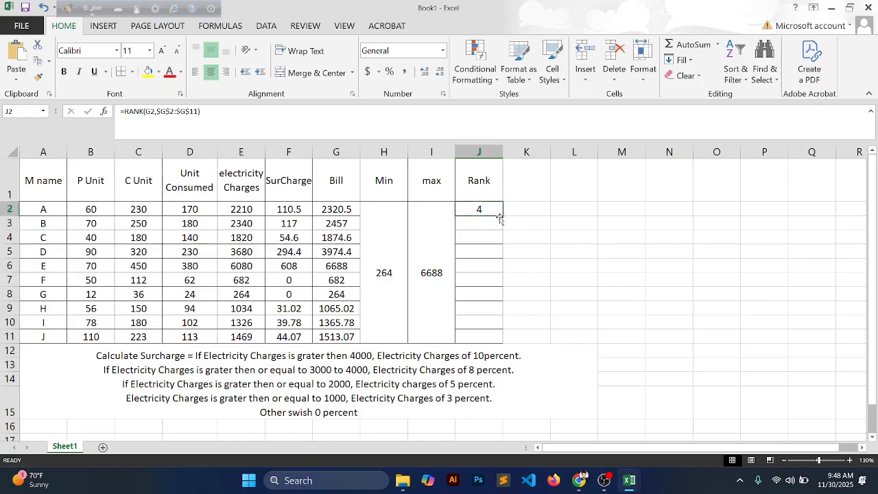
{"action": "left_click_drag", "start_coordinate": [503, 217], "coordinate": [504, 344]}
{"action": "left_click", "coordinate": [472, 293]}
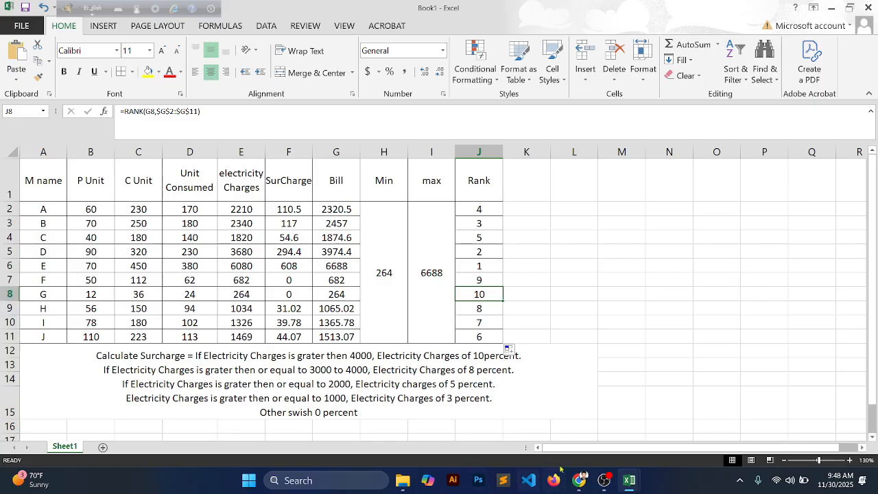
{"action": "scroll", "coordinate": [406, 384], "scroll_direction": "down", "scroll_amount": 1}
{"action": "scroll", "coordinate": [408, 384], "scroll_direction": "up", "scroll_amount": 1}
- Try inserting a blank cell at A1 with the cells below shifted down, and undo the insertion
{"action": "left_click", "coordinate": [51, 177]}
{"action": "right_click", "coordinate": [54, 179]}
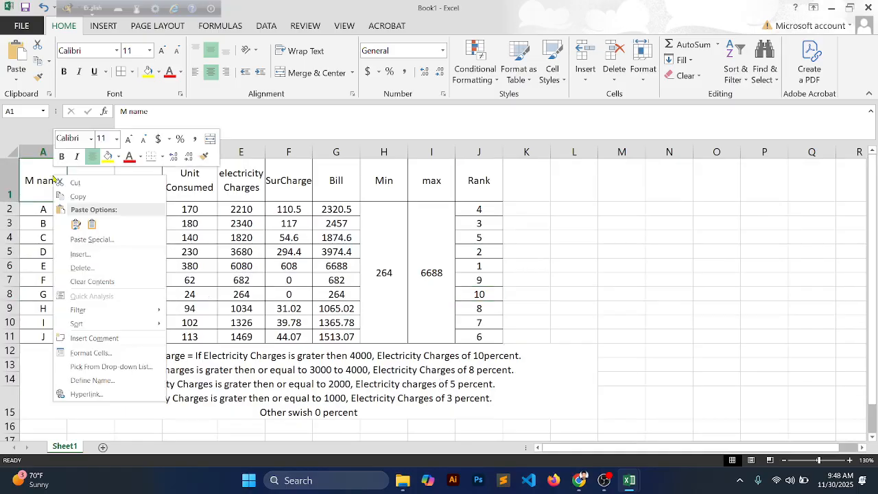
{"action": "left_click", "coordinate": [108, 256]}
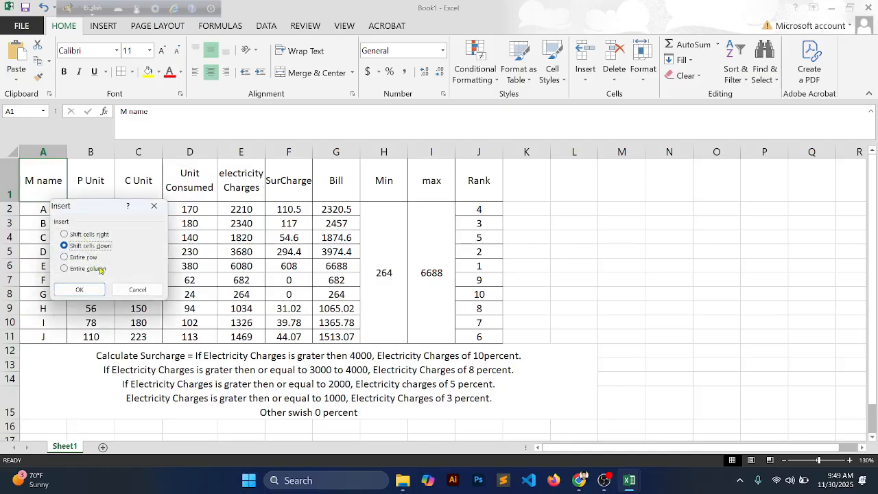
{"action": "left_click", "coordinate": [79, 290]}
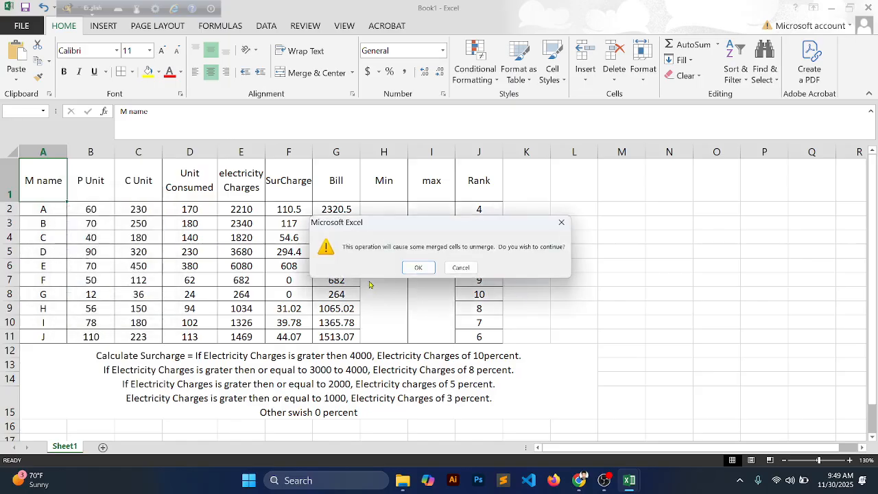
{"action": "left_click", "coordinate": [412, 268]}
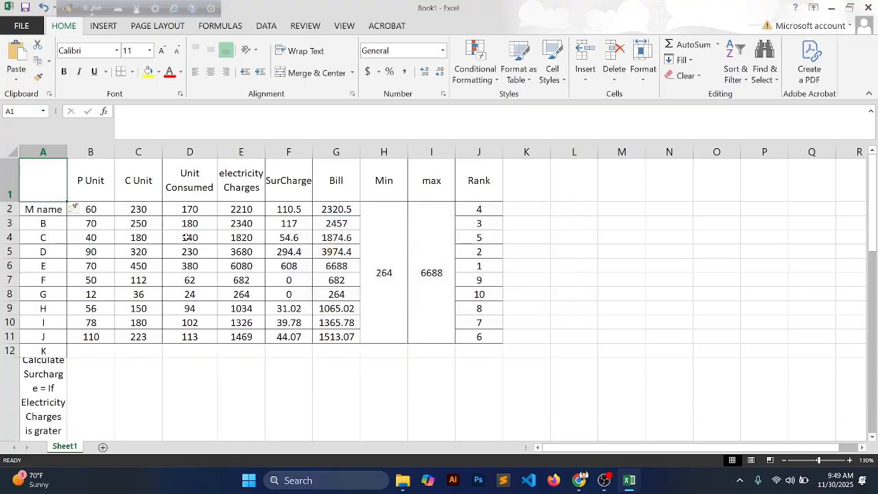
{"action": "left_click", "coordinate": [390, 273]}
{"action": "left_click", "coordinate": [43, 187]}
{"action": "left_click", "coordinate": [52, 207]}
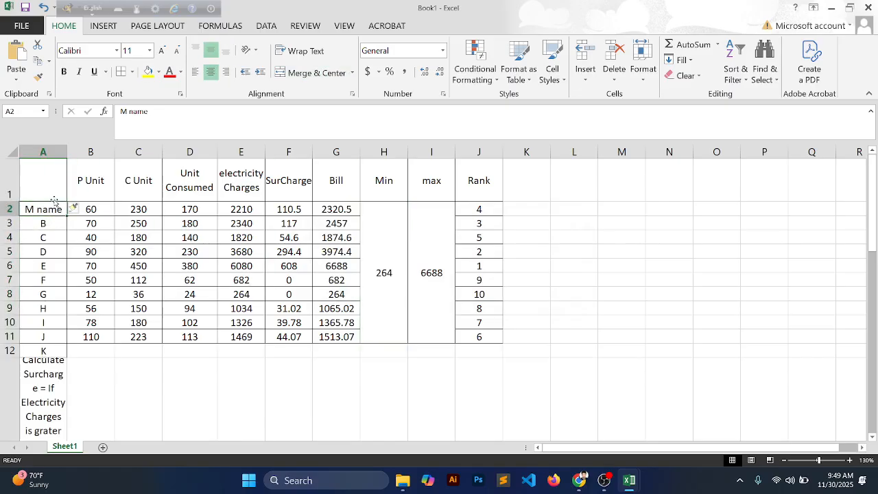
{"action": "key", "text": "ctrl+z"}
- Insert an entire blank row above the table's header row
{"action": "right_click", "coordinate": [55, 190]}
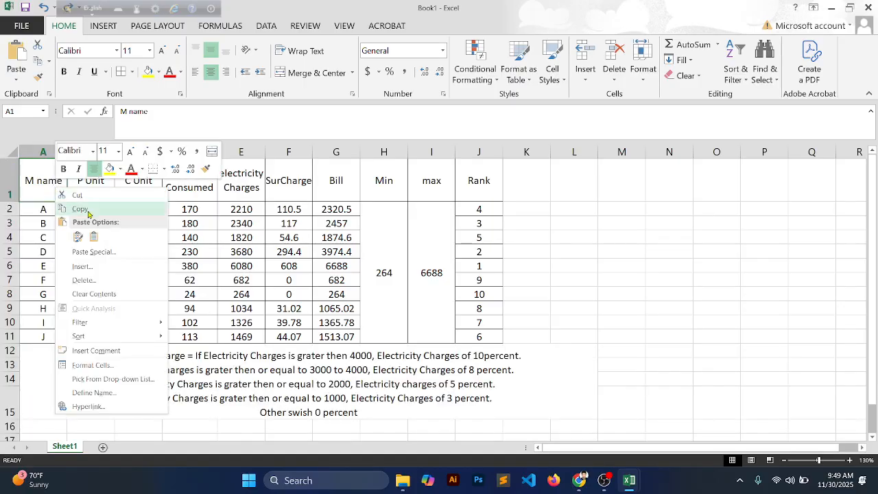
{"action": "left_click", "coordinate": [96, 268]}
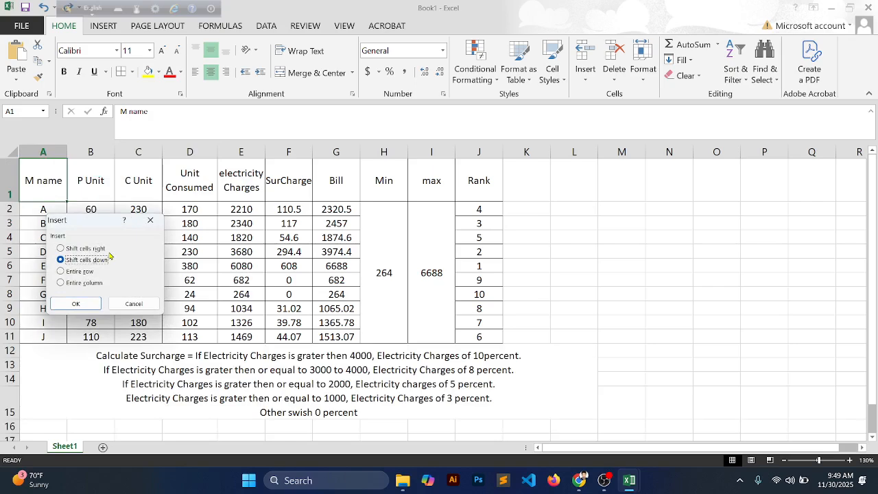
{"action": "left_click", "coordinate": [81, 272]}
{"action": "left_click", "coordinate": [76, 303]}
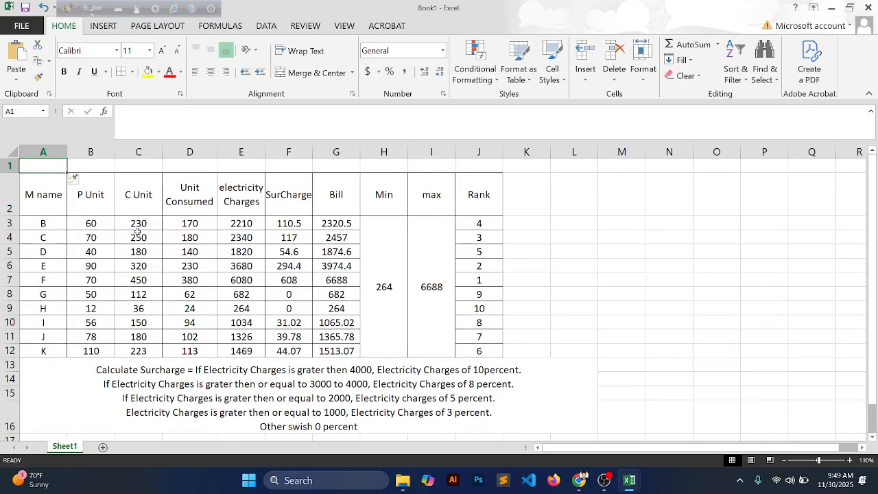
- Enter the title "Electricity Bill" in A1 and merge and center it across A1:J1
{"action": "left_click_drag", "start_coordinate": [54, 168], "coordinate": [469, 167]}
{"action": "type", "text": "E"}
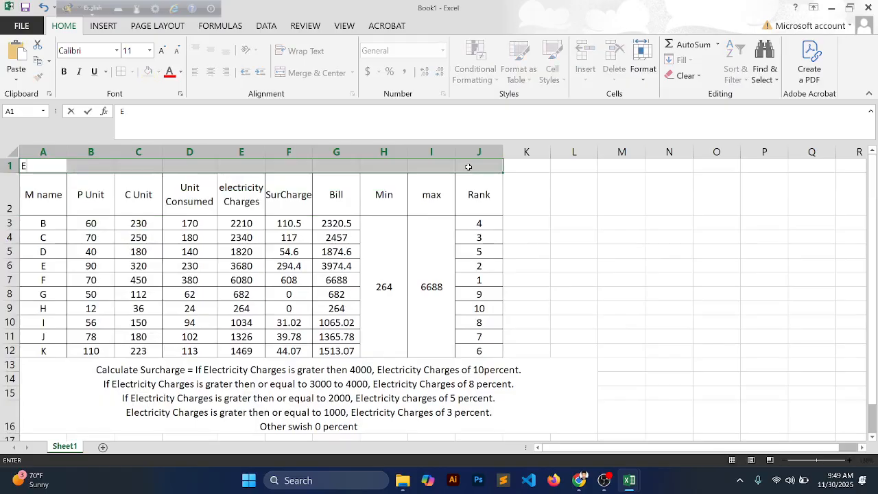
{"action": "type", "text": "lectric"}
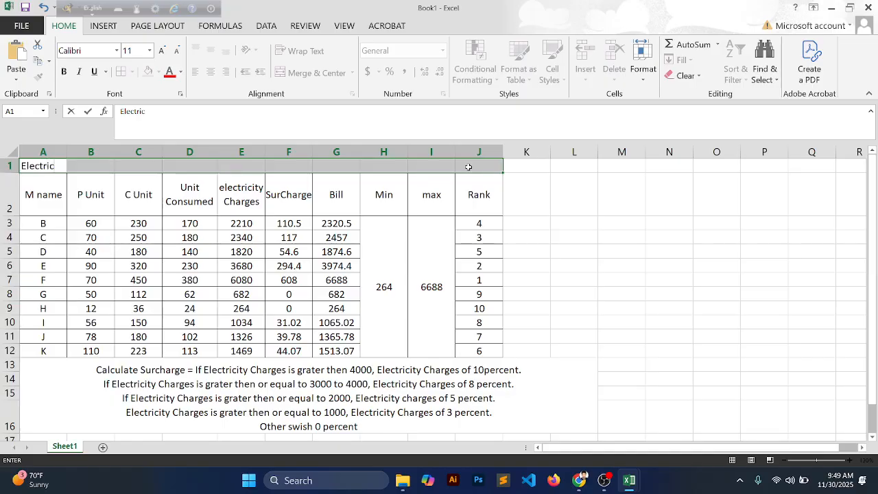
{"action": "type", "text": "ity "}
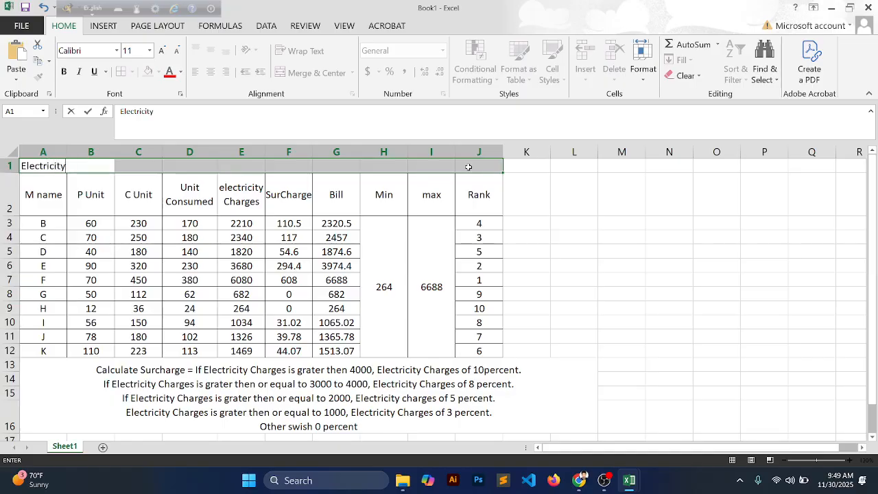
{"action": "type", "text": "Bill"}
{"action": "left_click", "coordinate": [469, 166]}
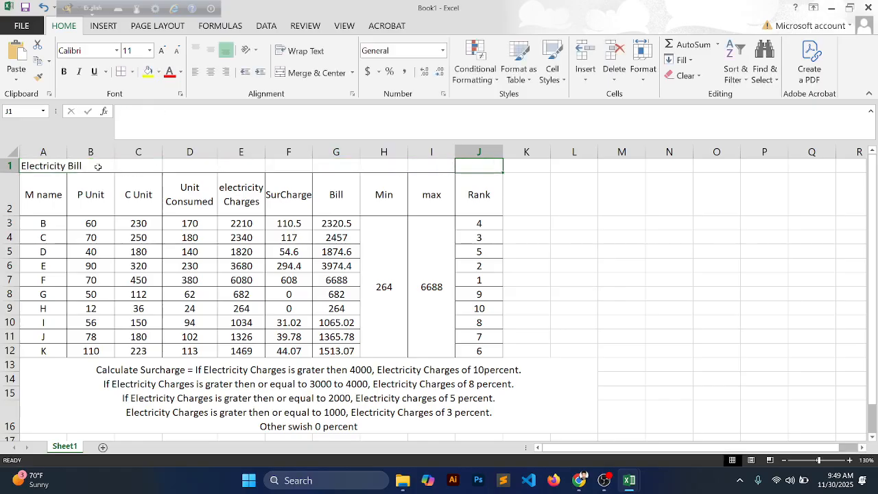
{"action": "left_click_drag", "start_coordinate": [46, 166], "coordinate": [474, 164]}
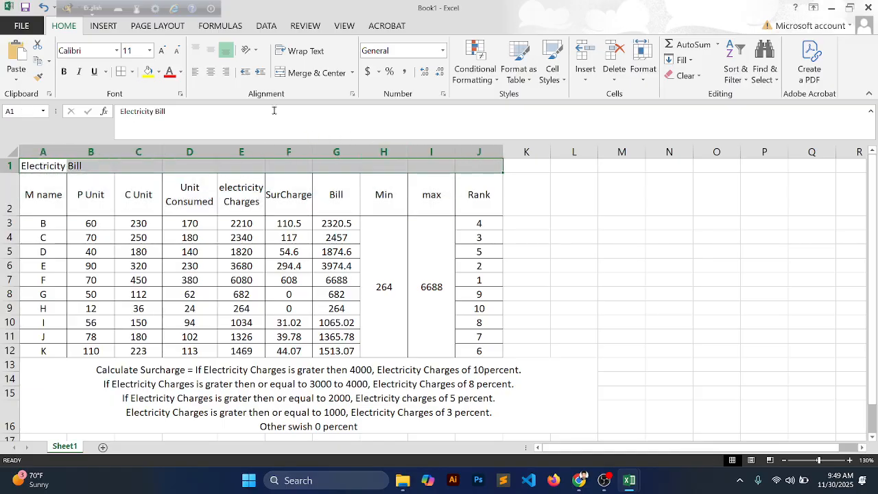
{"action": "left_click", "coordinate": [289, 71]}
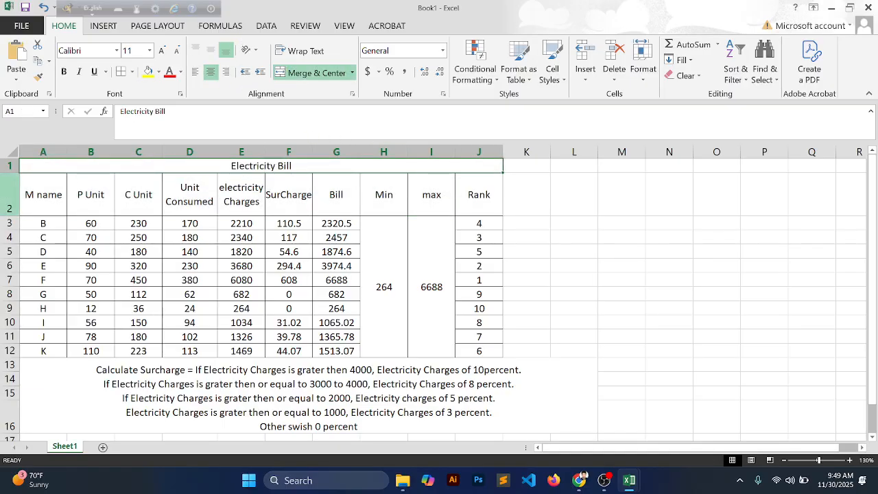
- Make title row 1 about five times taller and align the title vertically in the middle
{"action": "left_click_drag", "start_coordinate": [17, 173], "coordinate": [17, 228]}
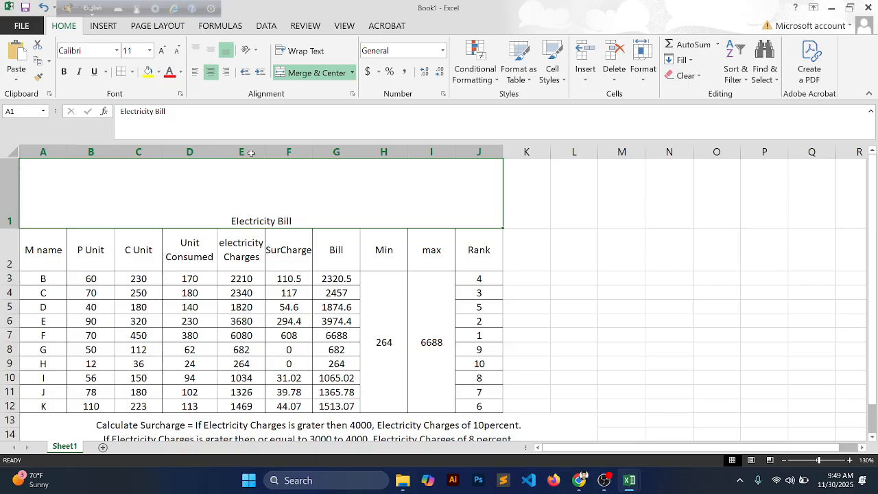
{"action": "left_click", "coordinate": [128, 238]}
{"action": "left_click", "coordinate": [211, 51]}
{"action": "double_click", "coordinate": [261, 189]}
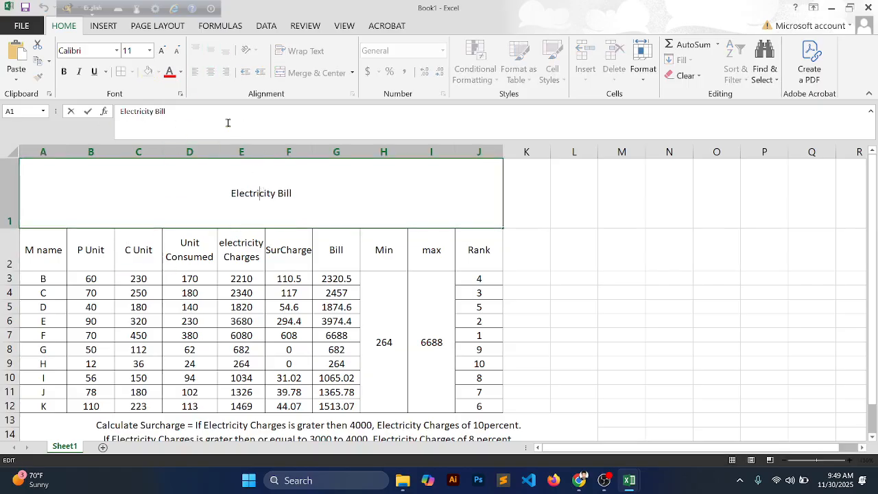
{"action": "left_click", "coordinate": [200, 276]}
- Enlarge the "Electricity Bill" title text to font size 36
{"action": "left_click", "coordinate": [239, 192]}
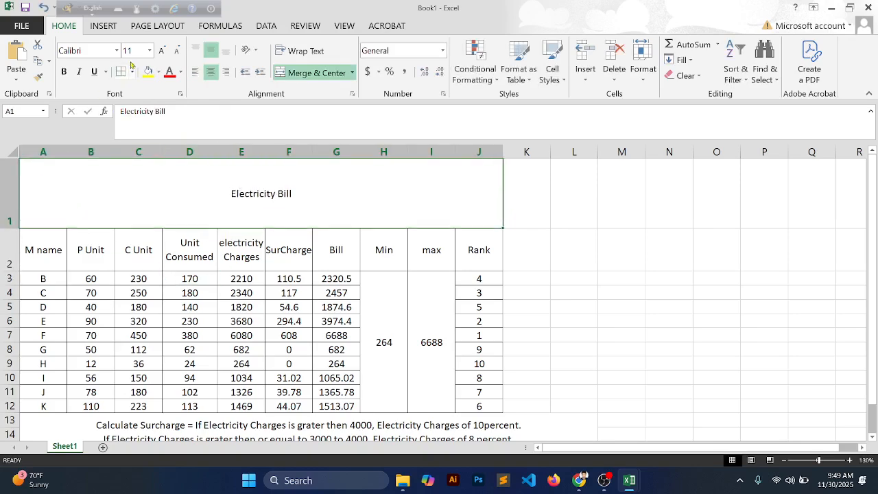
{"action": "left_click", "coordinate": [161, 52]}
{"action": "left_click", "coordinate": [161, 52]}
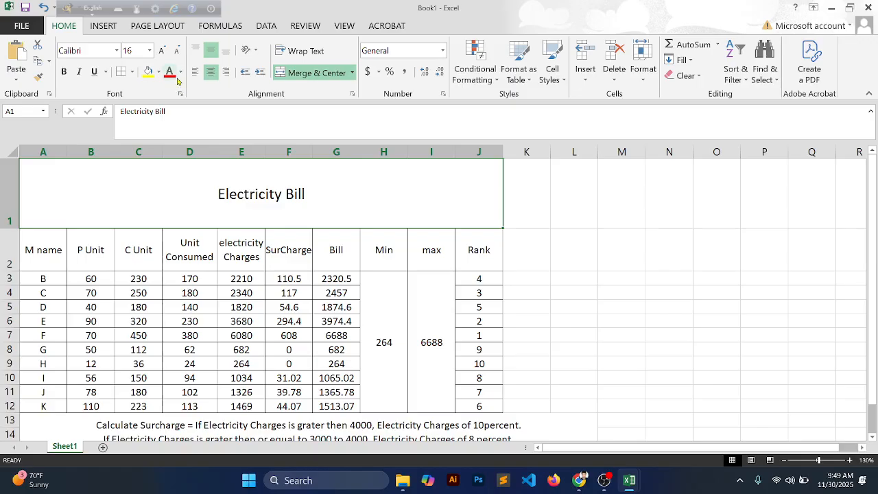
{"action": "left_click", "coordinate": [163, 52]}
{"action": "left_click", "coordinate": [162, 52]}
{"action": "left_click", "coordinate": [163, 52]}
{"action": "left_click", "coordinate": [162, 52]}
{"action": "left_click", "coordinate": [163, 53]}
{"action": "left_click", "coordinate": [163, 53]}
{"action": "left_click", "coordinate": [163, 52]}
{"action": "left_click", "coordinate": [163, 52]}
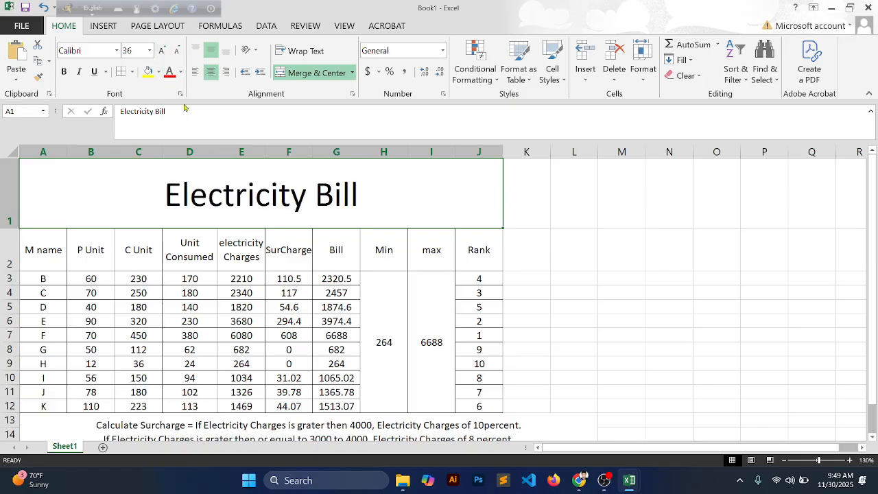
- Give the merged title cell a light gray fill, the lightest shade of the white theme color
{"action": "left_click", "coordinate": [158, 73]}
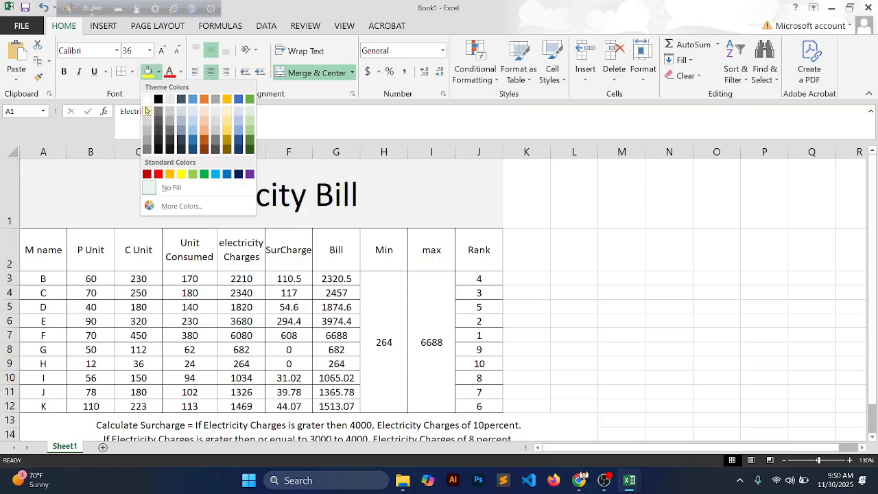
{"action": "left_click", "coordinate": [146, 110]}
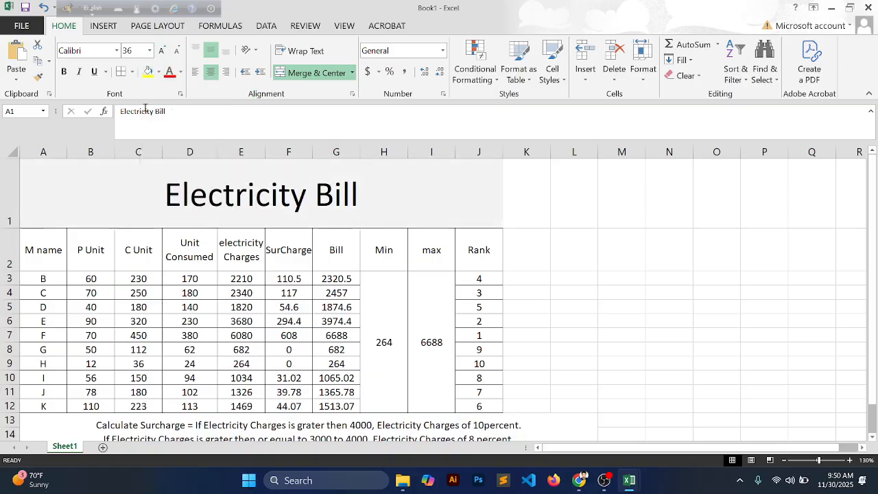
{"action": "left_click", "coordinate": [412, 267]}
- Review the whole bill sheet at 115% zoom, from the title and table to the surcharge rules below it
{"action": "scroll", "coordinate": [122, 322], "scroll_direction": "down", "scroll_amount": 1}
{"action": "scroll", "coordinate": [121, 324], "scroll_direction": "up", "scroll_amount": 1}
{"action": "scroll", "coordinate": [126, 336], "scroll_direction": "down", "scroll_amount": 1}
{"action": "scroll", "coordinate": [130, 336], "scroll_direction": "up", "scroll_amount": 1}
{"action": "scroll", "coordinate": [137, 332], "scroll_direction": "down", "scroll_amount": 1}
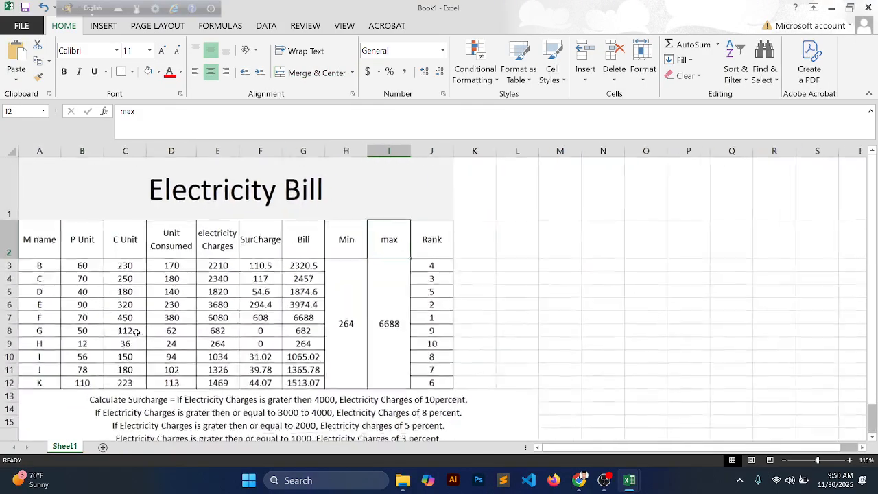
{"action": "scroll", "coordinate": [137, 332], "scroll_direction": "down", "scroll_amount": 1}
{"action": "scroll", "coordinate": [136, 332], "scroll_direction": "up", "scroll_amount": 1}
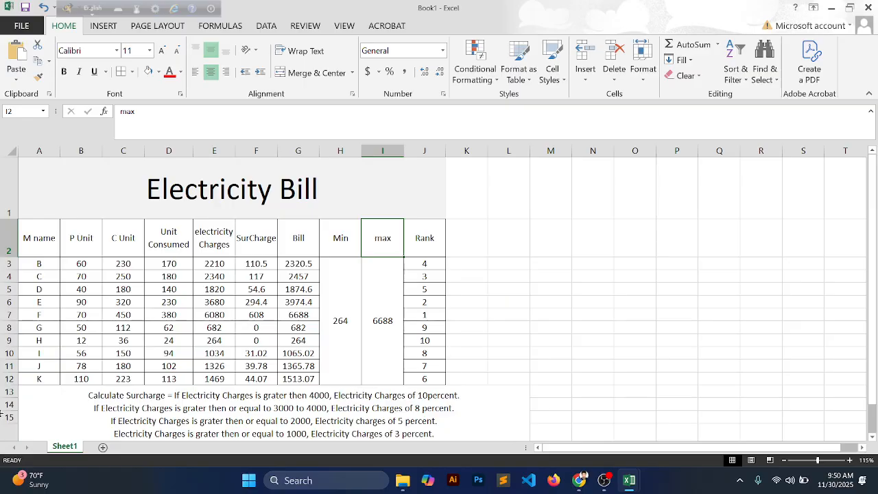
{"action": "scroll", "coordinate": [169, 369], "scroll_direction": "down", "scroll_amount": 1}
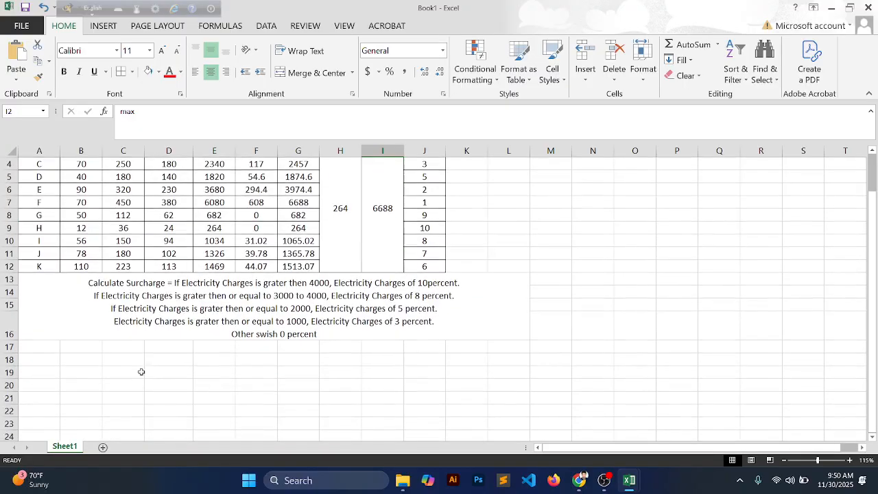
{"action": "left_click", "coordinate": [97, 299]}
{"action": "scroll", "coordinate": [186, 322], "scroll_direction": "up", "scroll_amount": 1}
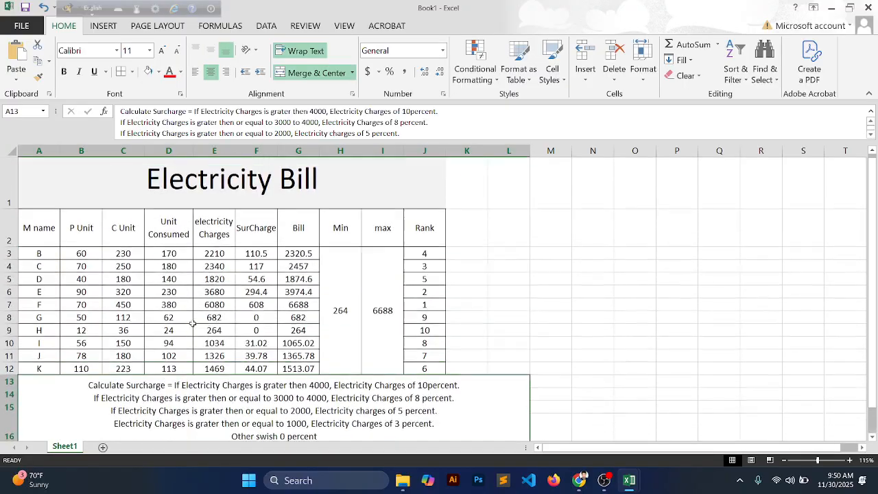
{"action": "scroll", "coordinate": [185, 321], "scroll_direction": "down", "scroll_amount": 1}
{"action": "scroll", "coordinate": [189, 322], "scroll_direction": "up", "scroll_amount": 1}
{"action": "scroll", "coordinate": [193, 323], "scroll_direction": "down", "scroll_amount": 1}
{"action": "scroll", "coordinate": [193, 323], "scroll_direction": "up", "scroll_amount": 1}
{"action": "left_click", "coordinate": [509, 269]}
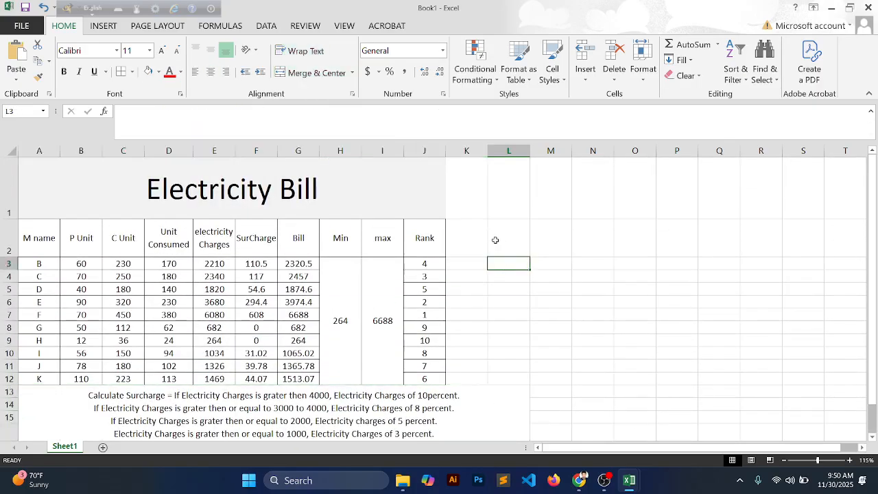
- Copy rule 3, Calculate Electricity Charges, from the specification sheet in the PDF 2.Electricity Bill(Set-2).pdf in Chrome
{"action": "left_click", "coordinate": [496, 241]}
{"action": "left_click", "coordinate": [582, 478]}
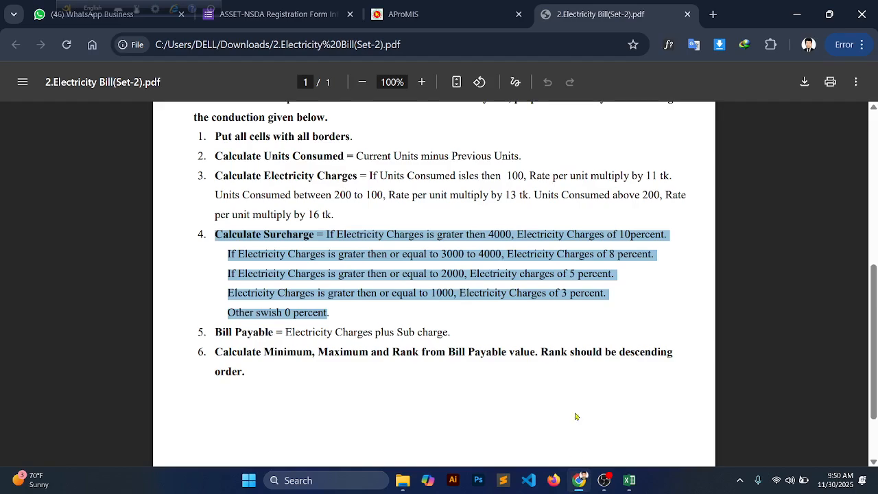
{"action": "scroll", "coordinate": [442, 369], "scroll_direction": "up", "scroll_amount": 3}
{"action": "left_click", "coordinate": [237, 340]}
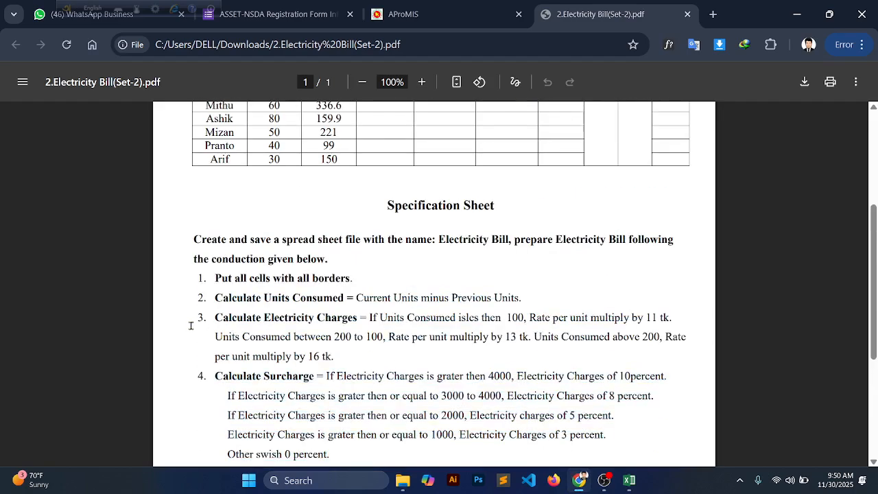
{"action": "left_click_drag", "start_coordinate": [191, 324], "coordinate": [341, 355]}
{"action": "key", "text": "ctrl+c"}
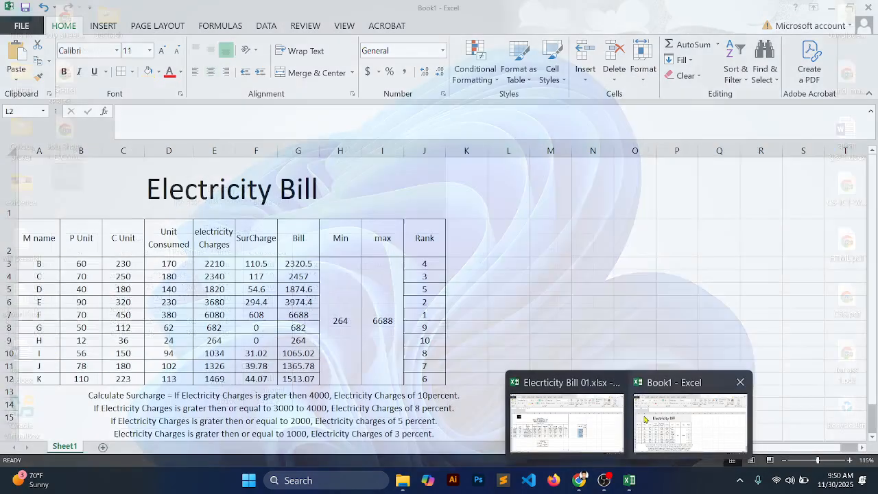
- Switch to the Book1 workbook in Excel and merge and center the empty range L2:S10
{"action": "left_click", "coordinate": [633, 402]}
{"action": "mouse_move", "coordinate": [494, 236]}
{"action": "left_mouse_down"}
{"action": "mouse_move", "coordinate": [768, 257]}
{"action": "mouse_move", "coordinate": [802, 293]}
{"action": "mouse_move", "coordinate": [798, 359]}
{"action": "left_mouse_up"}
{"action": "left_click", "coordinate": [312, 73]}
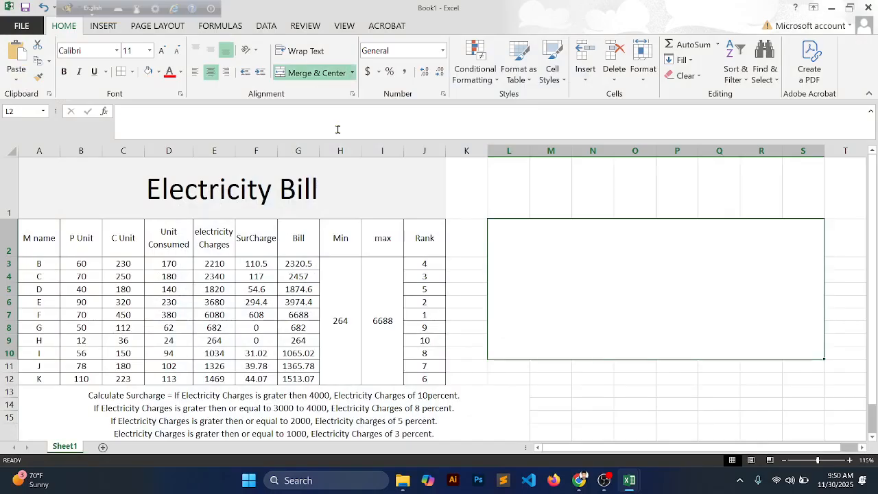
- Paste the copied Calculate Electricity Charges rule as text inside the merged cell L2:S10
{"action": "key", "text": "ctrl+v"}
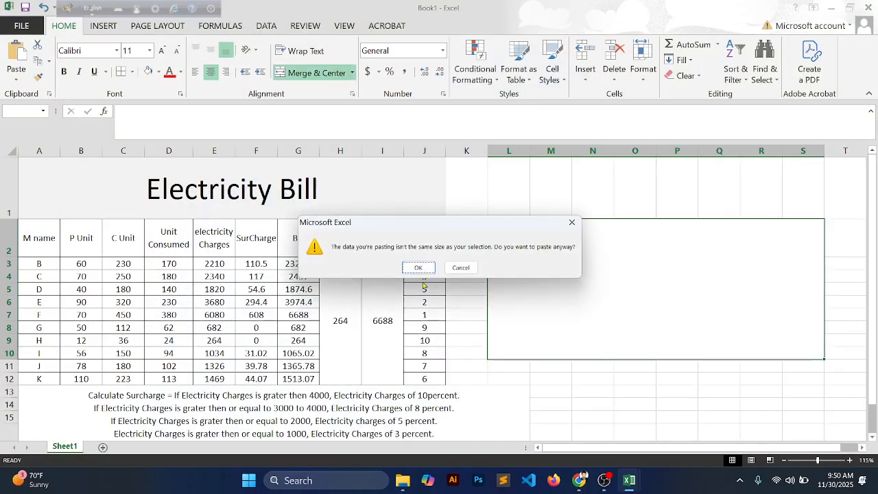
{"action": "left_click", "coordinate": [573, 221]}
{"action": "double_click", "coordinate": [591, 262]}
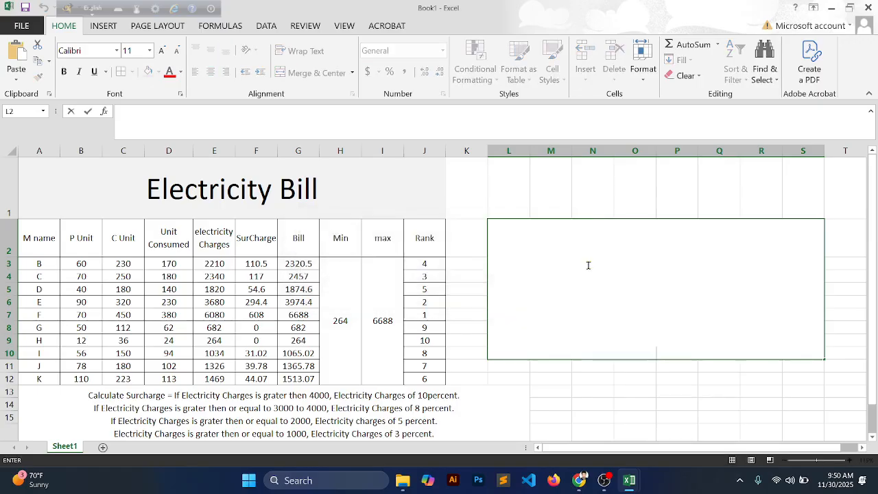
{"action": "left_click", "coordinate": [634, 275]}
{"action": "key", "text": "ctrl+v"}
{"action": "scroll", "coordinate": [645, 286], "scroll_direction": "down", "scroll_amount": 1}
{"action": "scroll", "coordinate": [603, 315], "scroll_direction": "up", "scroll_amount": 1}
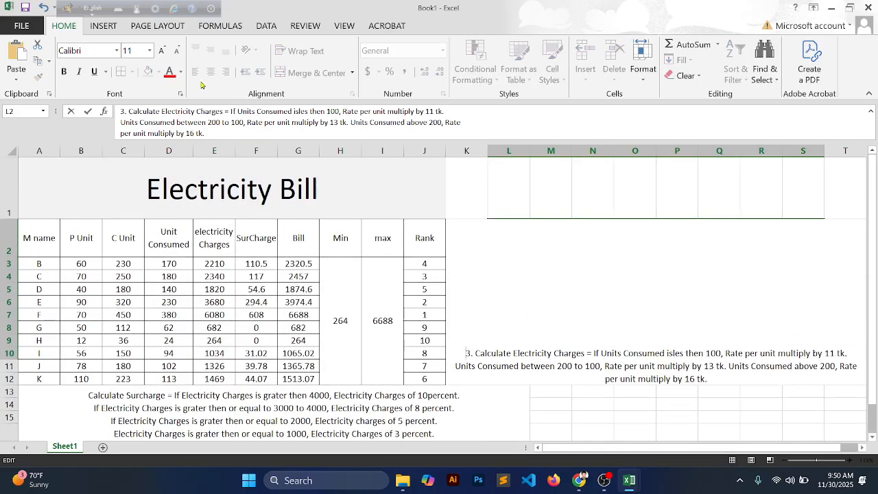
{"action": "left_click", "coordinate": [751, 407]}
- Align the electricity charges rule vertically in the middle of its merged cell
{"action": "left_click", "coordinate": [654, 310]}
{"action": "left_click", "coordinate": [210, 50]}
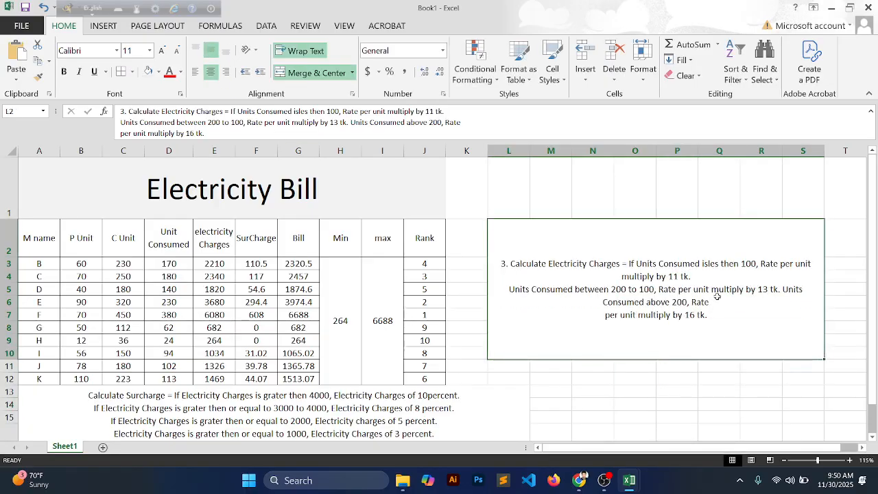
{"action": "left_click", "coordinate": [591, 402]}
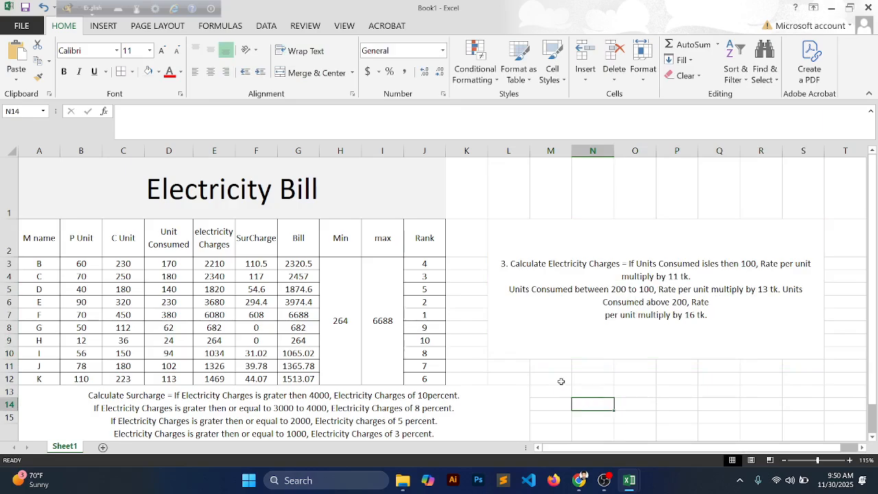
{"action": "scroll", "coordinate": [561, 382], "scroll_direction": "down", "scroll_amount": 1}
{"action": "scroll", "coordinate": [562, 382], "scroll_direction": "up", "scroll_amount": 1}
{"action": "key", "text": "ctrl"}
{"action": "left_click", "coordinate": [874, 426]}
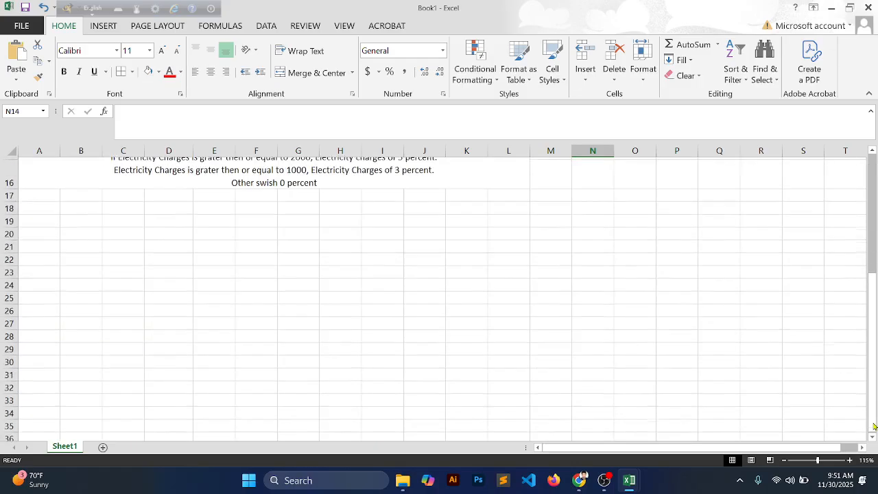
{"action": "left_click_drag", "start_coordinate": [873, 415], "coordinate": [877, 293]}
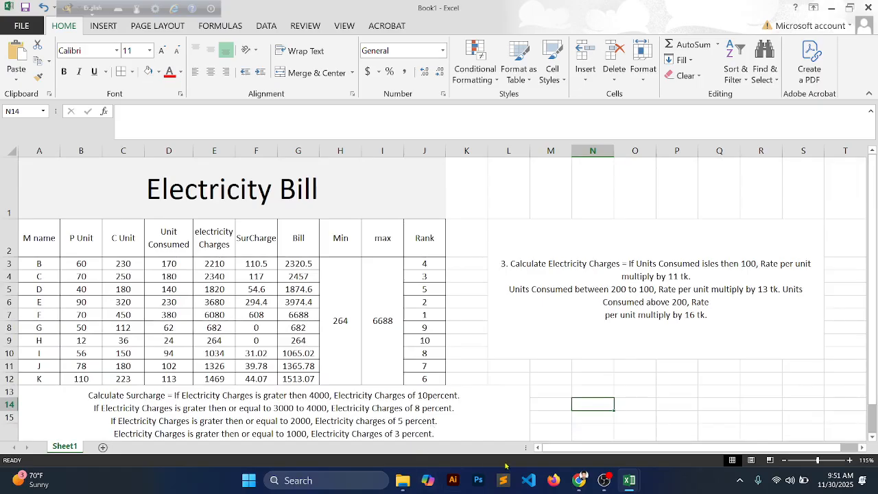
- Switch to the PDF in Chrome and review the job sheet's sample table and specification sheet
{"action": "left_click", "coordinate": [578, 480]}
{"action": "scroll", "coordinate": [498, 363], "scroll_direction": "up", "scroll_amount": 3}
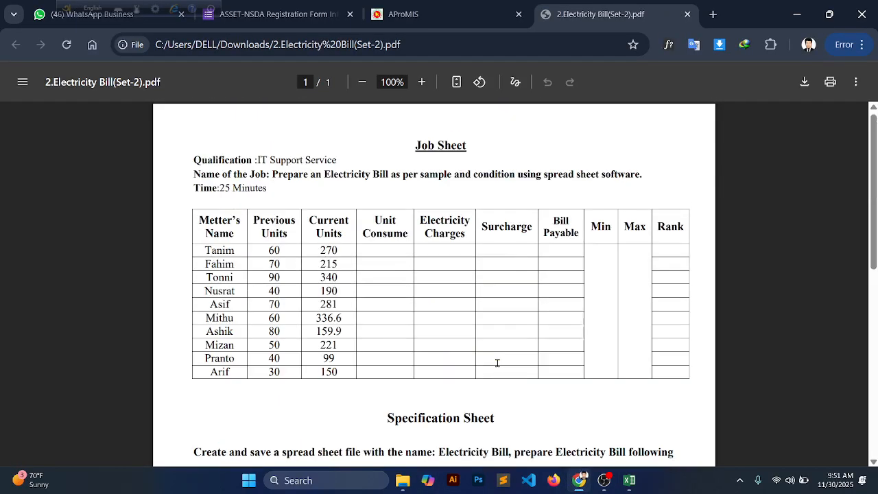
{"action": "scroll", "coordinate": [498, 363], "scroll_direction": "down", "scroll_amount": 4}
{"action": "scroll", "coordinate": [414, 387], "scroll_direction": "up", "scroll_amount": 4}
{"action": "scroll", "coordinate": [455, 331], "scroll_direction": "down", "scroll_amount": 1}
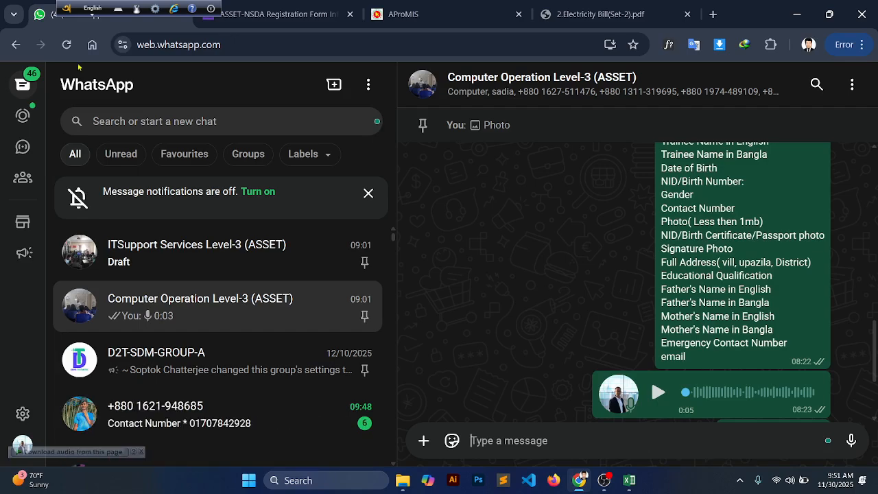
- Try to attach the document 2.Electricity Bill(Set-2).pdf to the Computer Operation Level-3 (ASSET) group chat in WhatsApp Web
{"action": "left_click", "coordinate": [93, 14]}
{"action": "scroll", "coordinate": [326, 262], "scroll_direction": "down", "scroll_amount": 1}
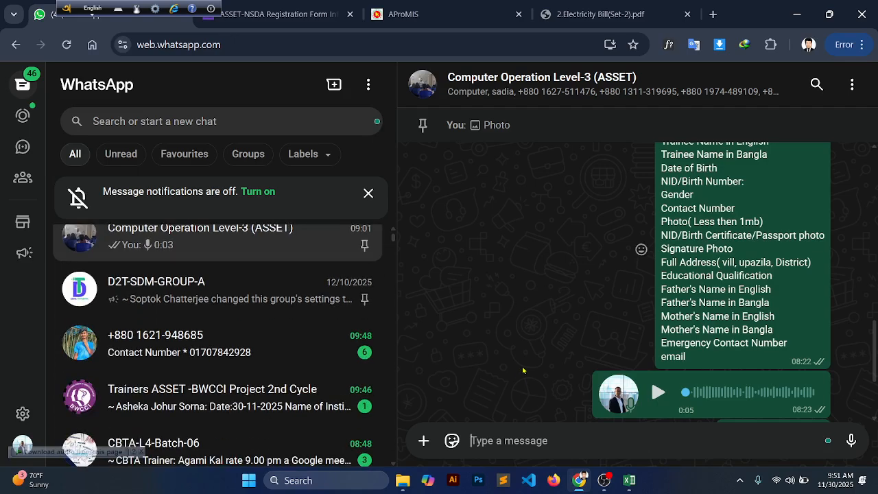
{"action": "left_click", "coordinate": [424, 440]}
{"action": "left_click", "coordinate": [420, 138]}
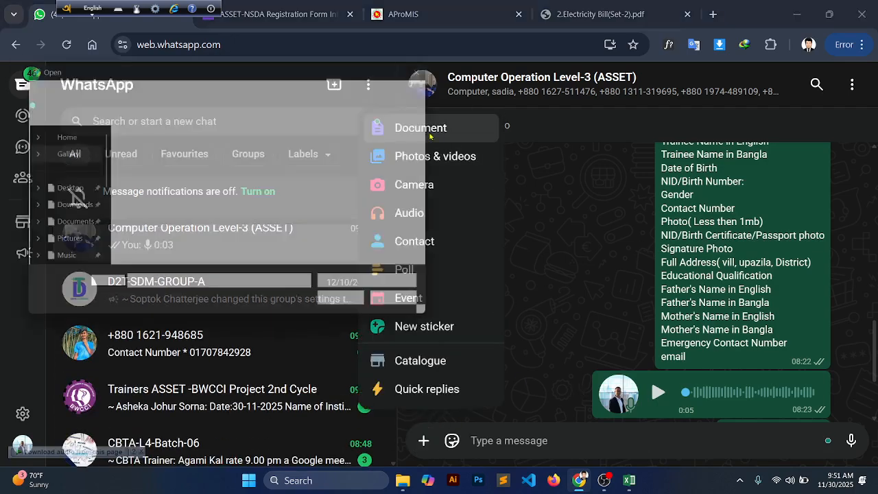
{"action": "left_click", "coordinate": [145, 180]}
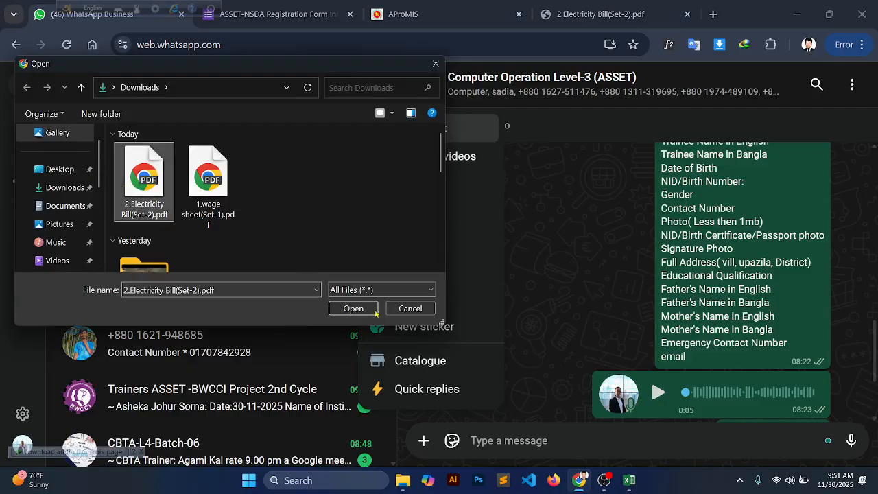
{"action": "left_click", "coordinate": [353, 308]}
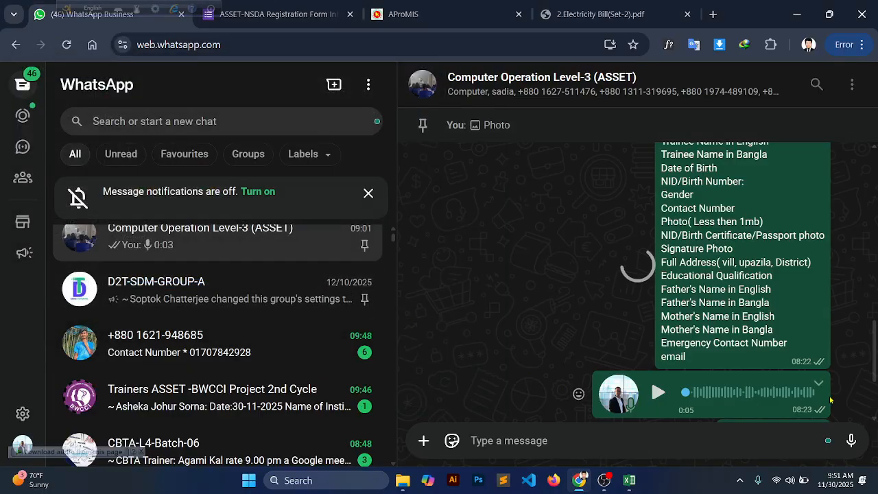
{"action": "scroll", "coordinate": [826, 390], "scroll_direction": "down", "scroll_amount": 3}
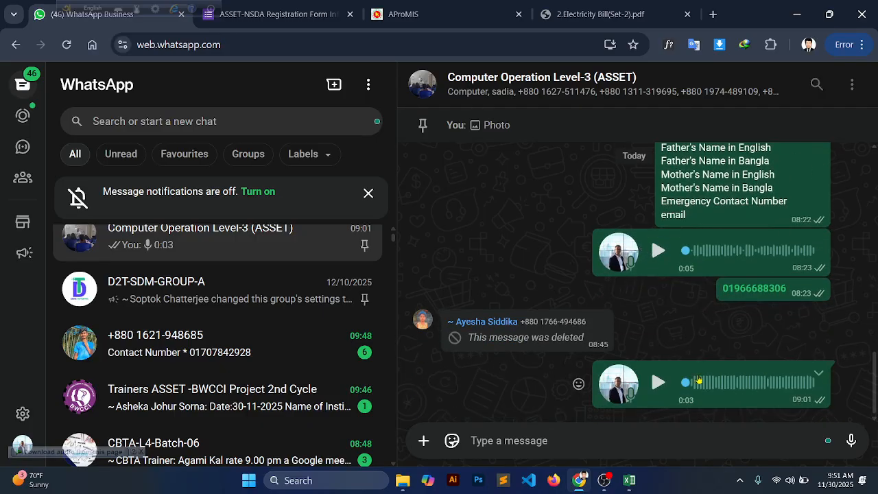
{"action": "scroll", "coordinate": [698, 380], "scroll_direction": "up", "scroll_amount": 10}
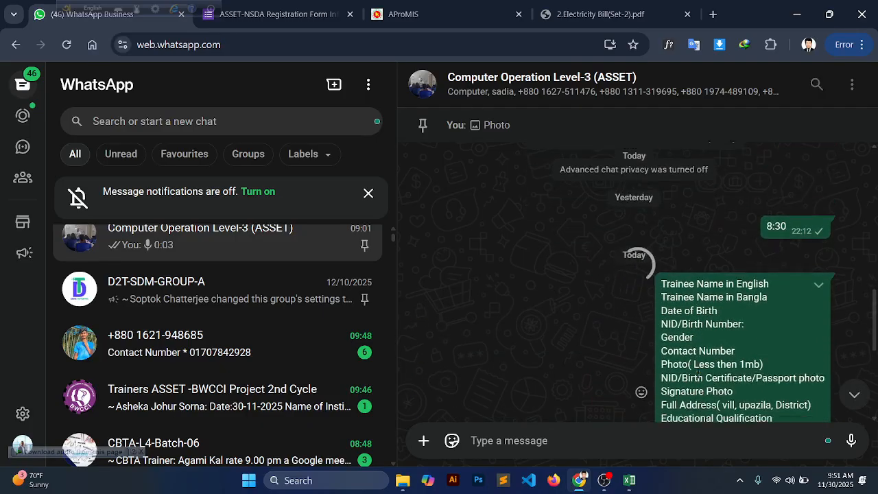
- Search Google for whatsapp in a new browser tab
{"action": "left_click", "coordinate": [539, 14]}
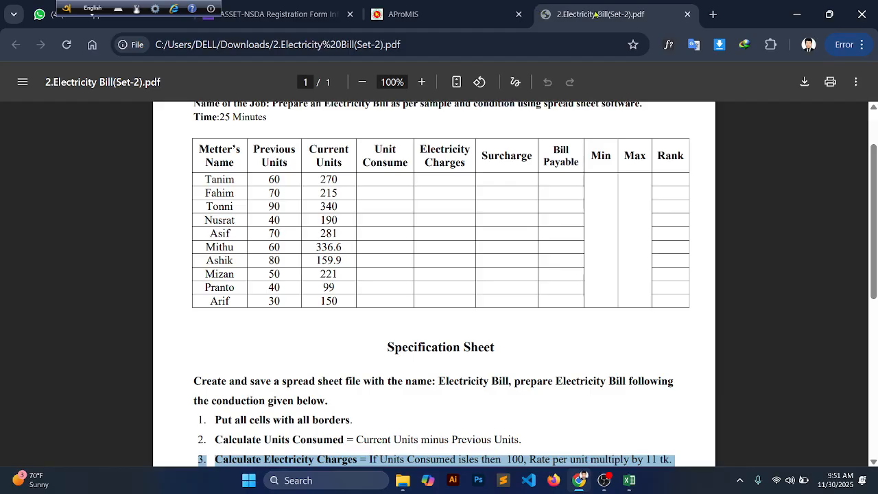
{"action": "left_click", "coordinate": [714, 14]}
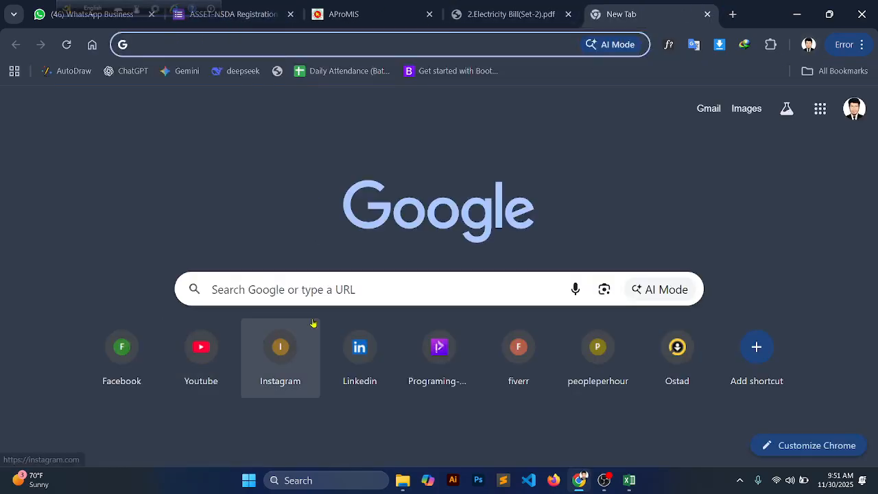
{"action": "left_click", "coordinate": [328, 289]}
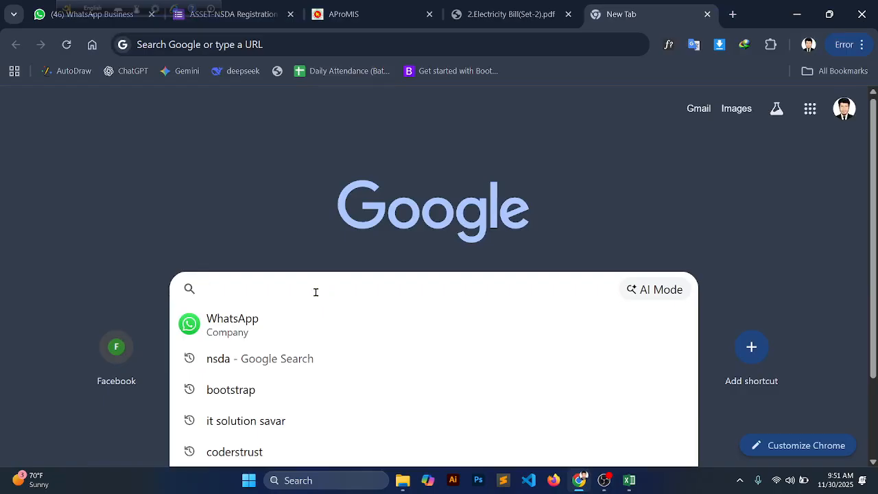
{"action": "left_click", "coordinate": [300, 321]}
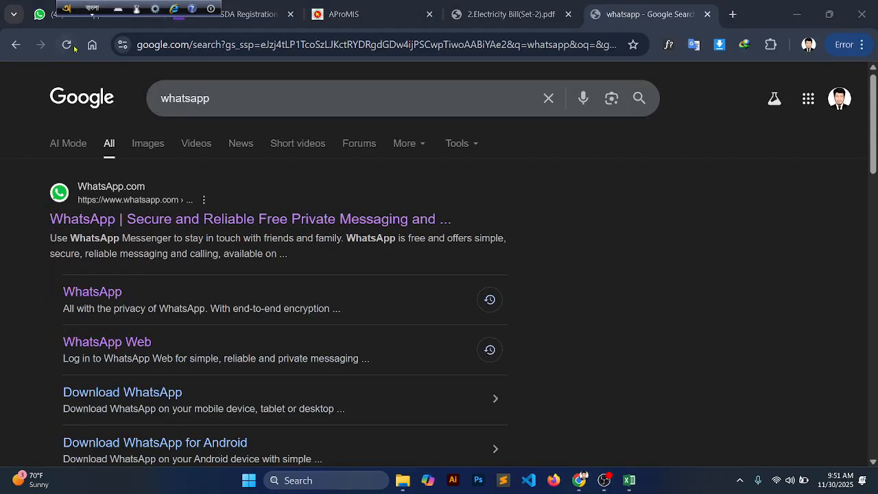
- Reload the WhatsApp Web page and close the whatsapp search results tab
{"action": "left_click", "coordinate": [83, 8]}
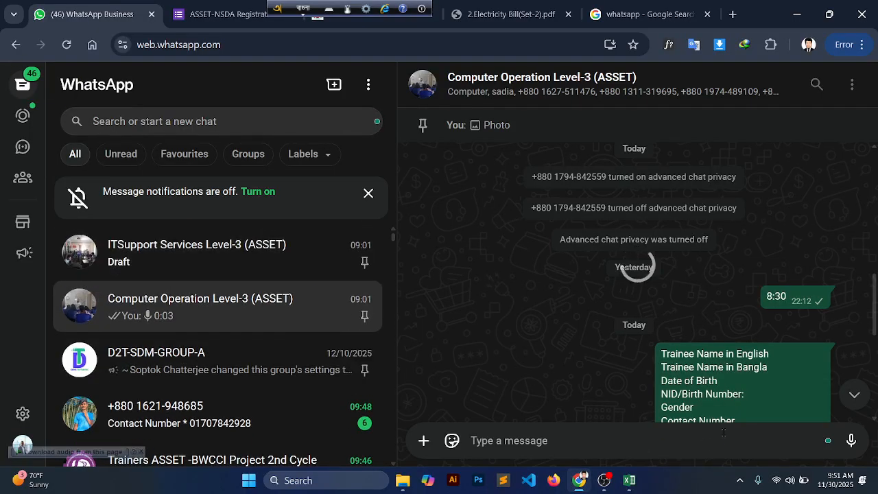
{"action": "left_click", "coordinate": [60, 46]}
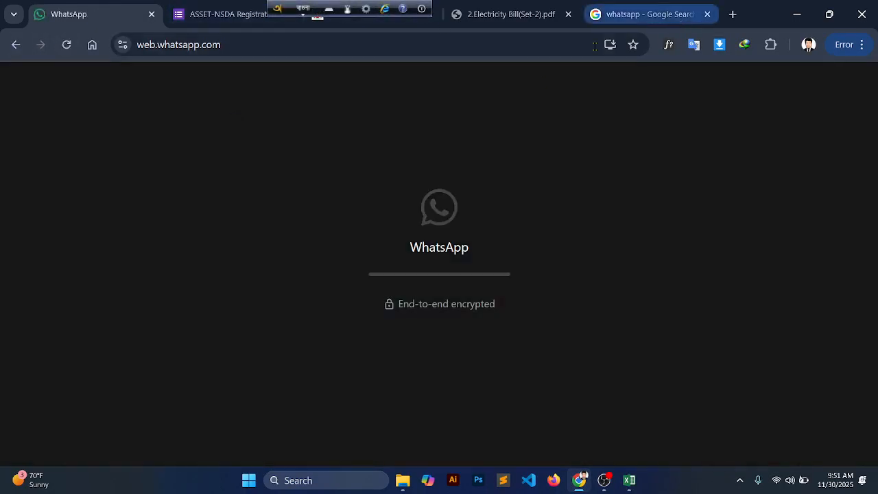
{"action": "left_click", "coordinate": [659, 16]}
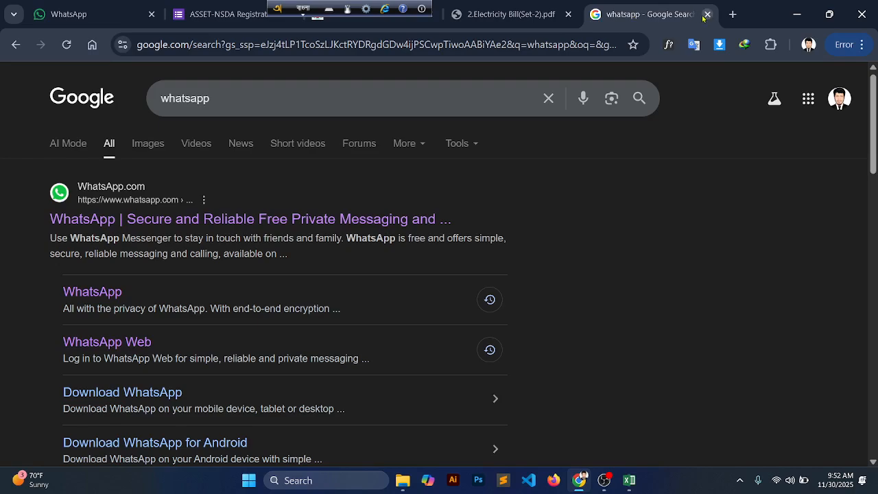
{"action": "left_click", "coordinate": [707, 14]}
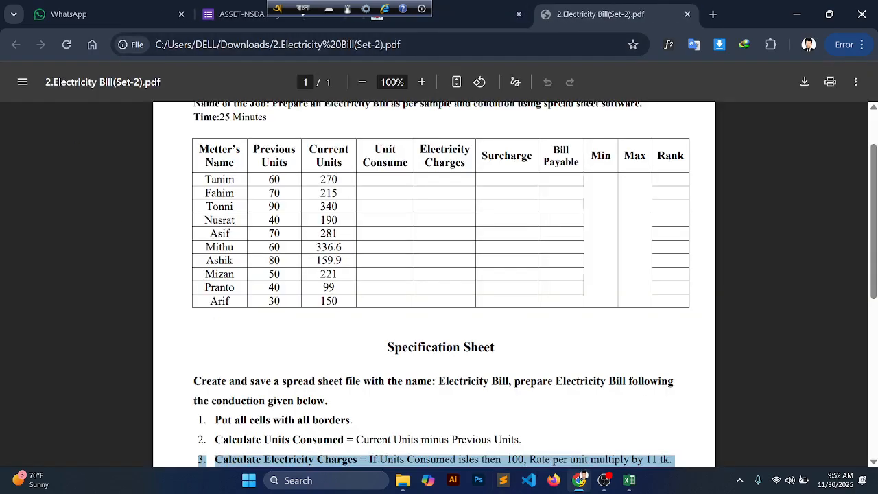
{"action": "left_click", "coordinate": [604, 480]}
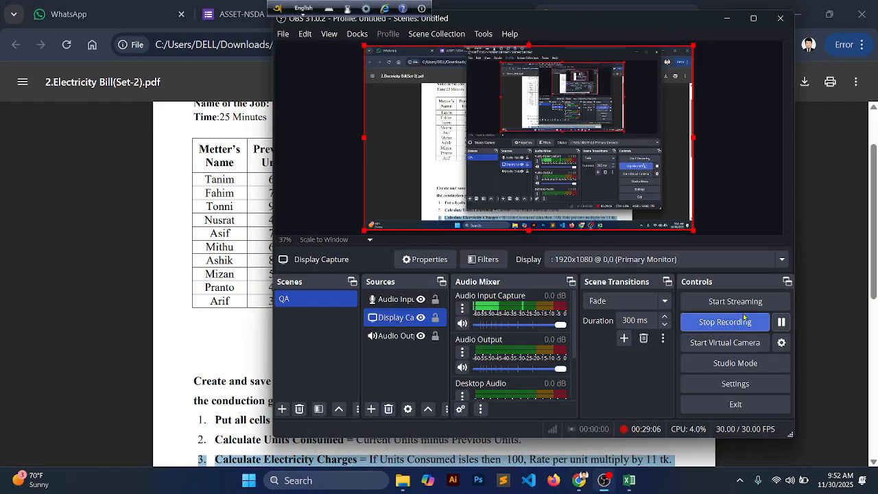